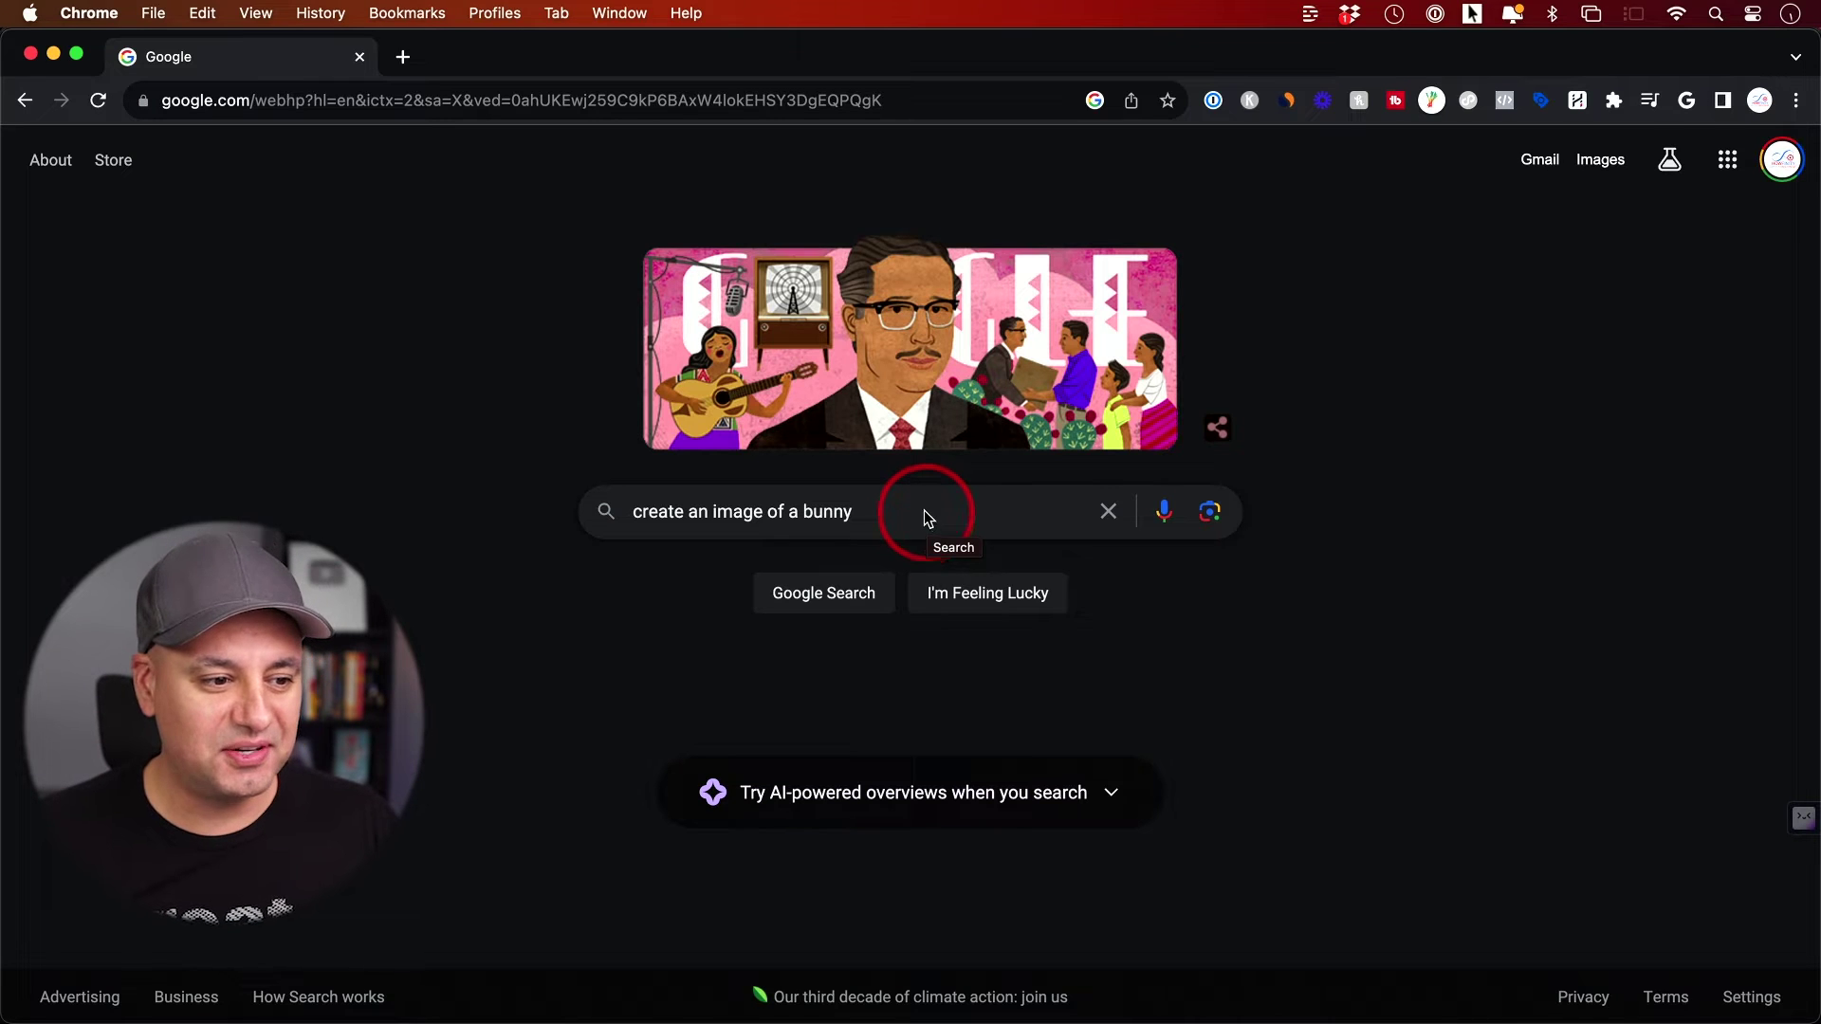
Step: Generate images for 'create an image of a bunny' and enlarge the white bunny among flowers
key(Return)
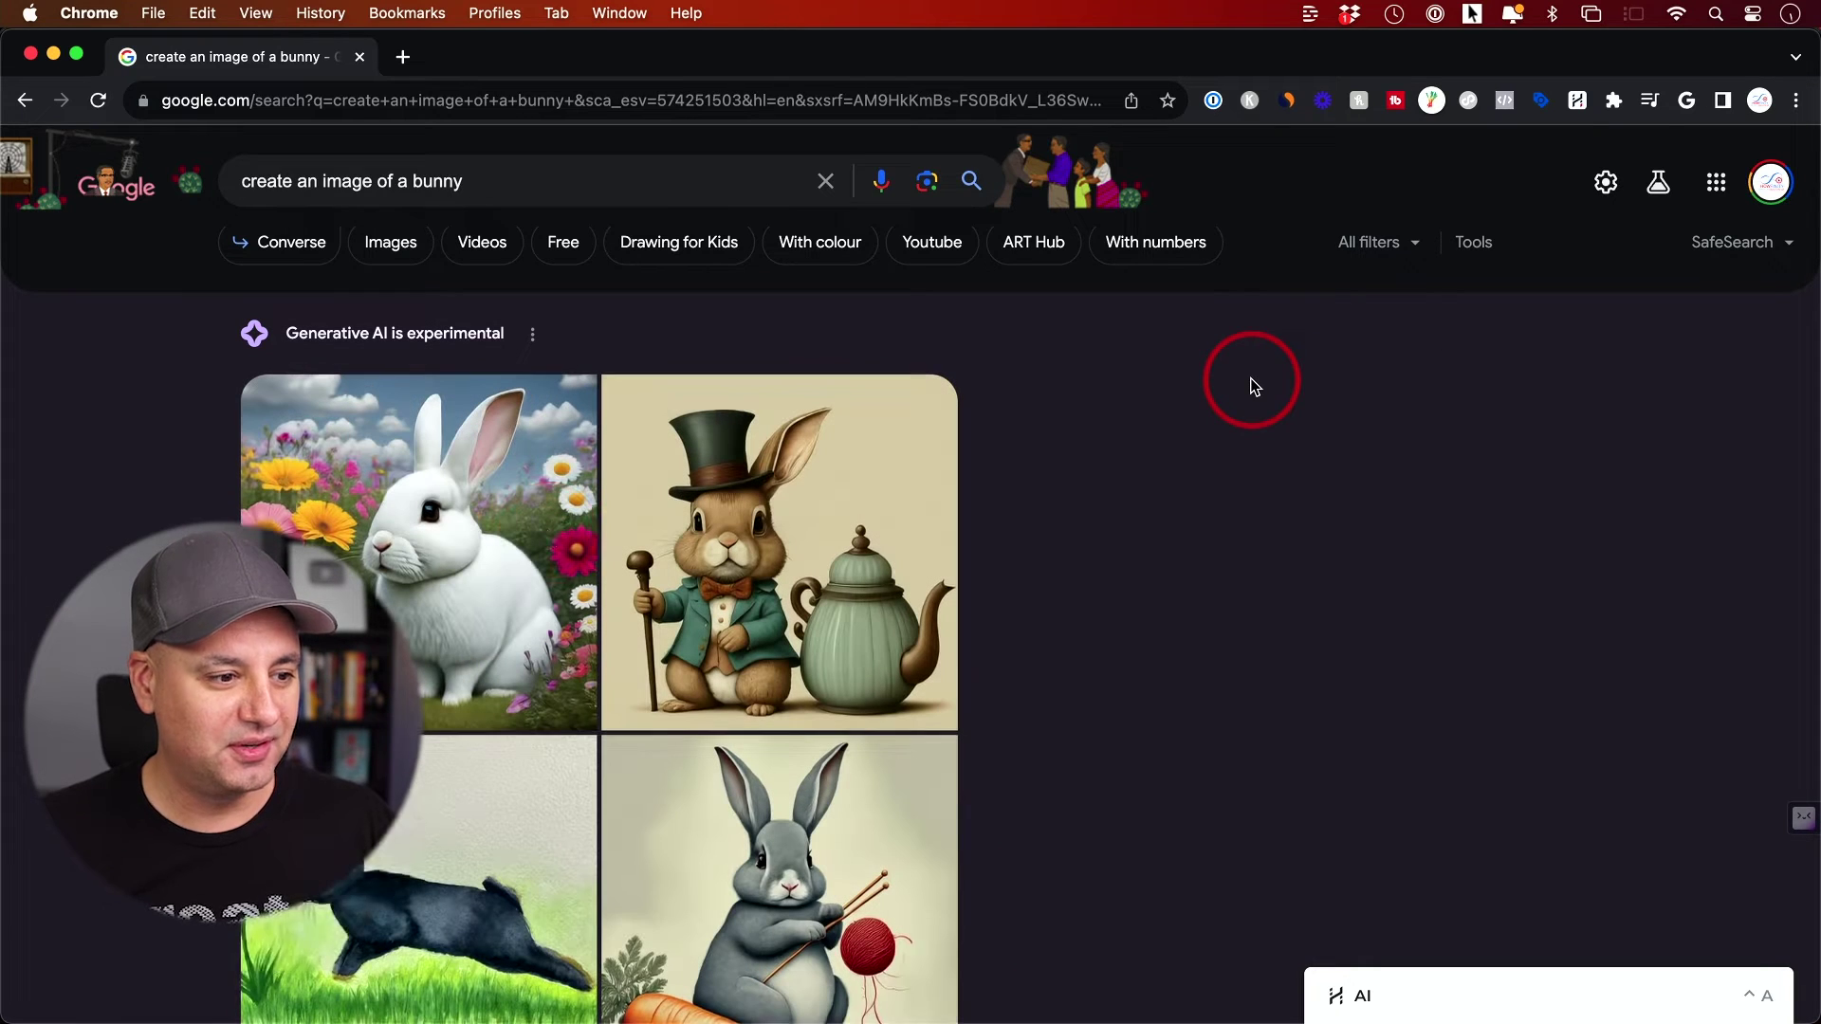
scroll(551, 476, down, 1)
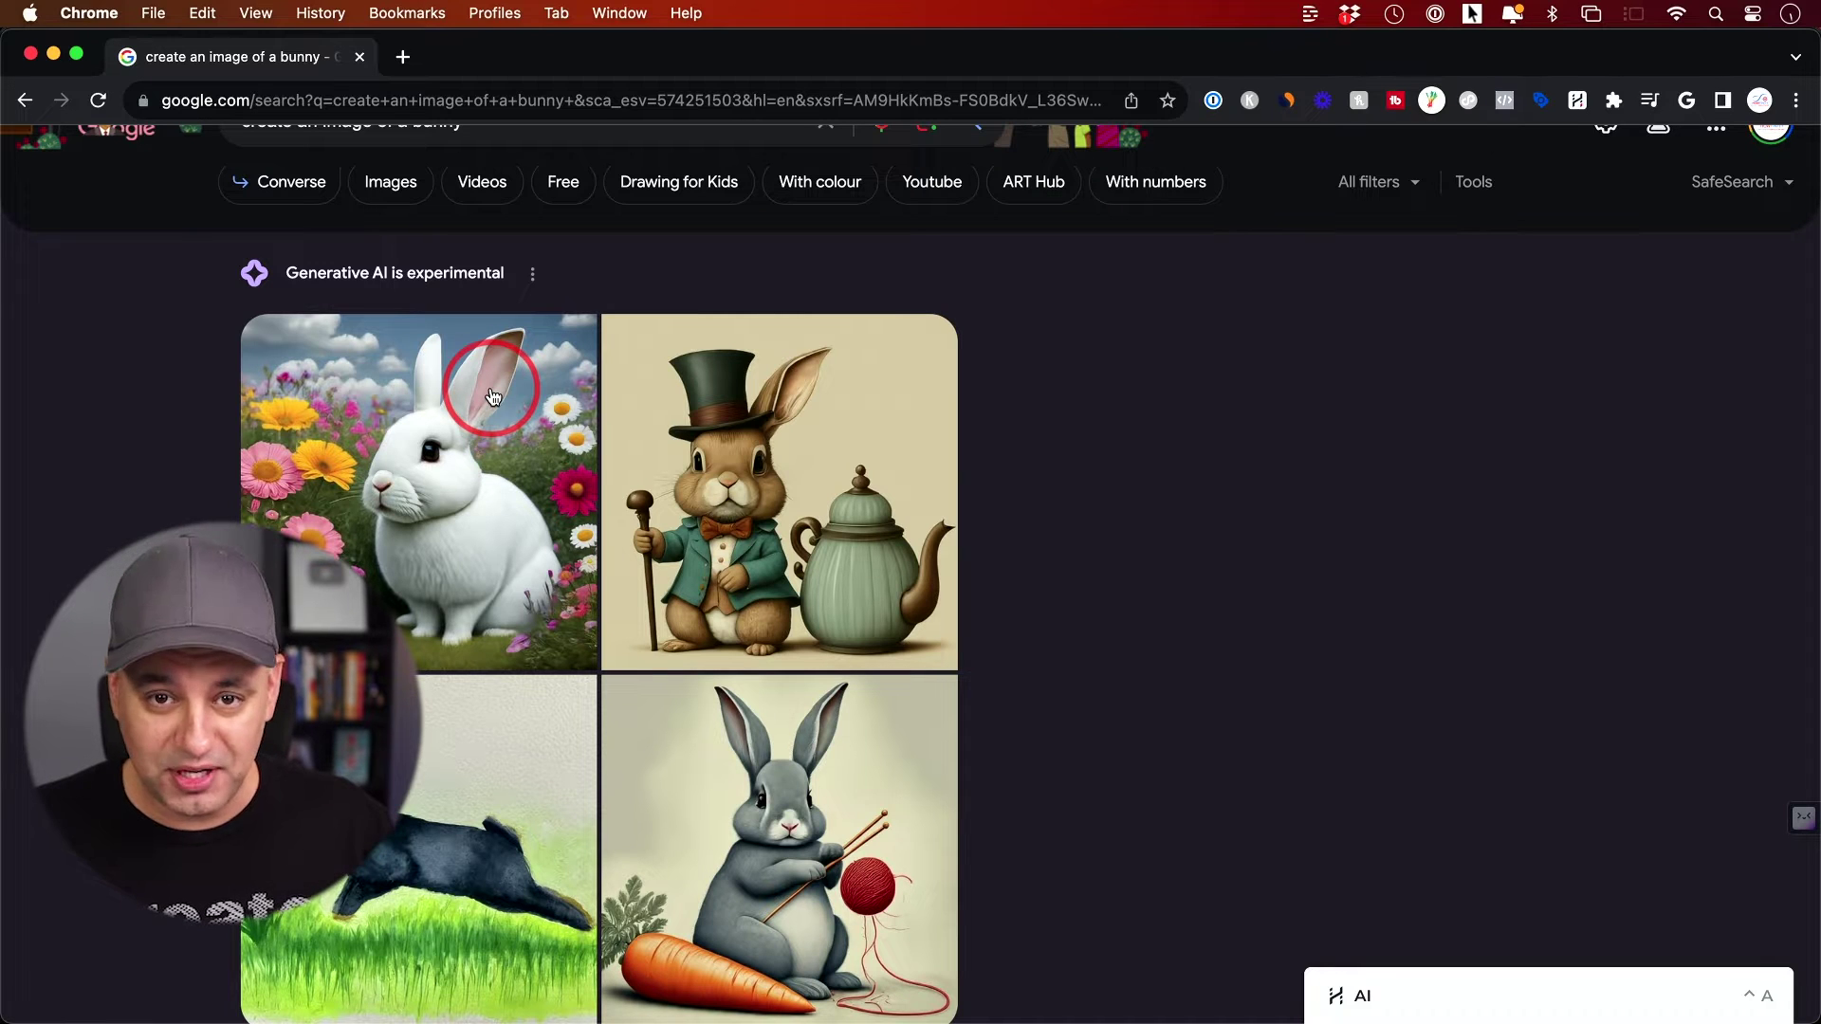
click(486, 424)
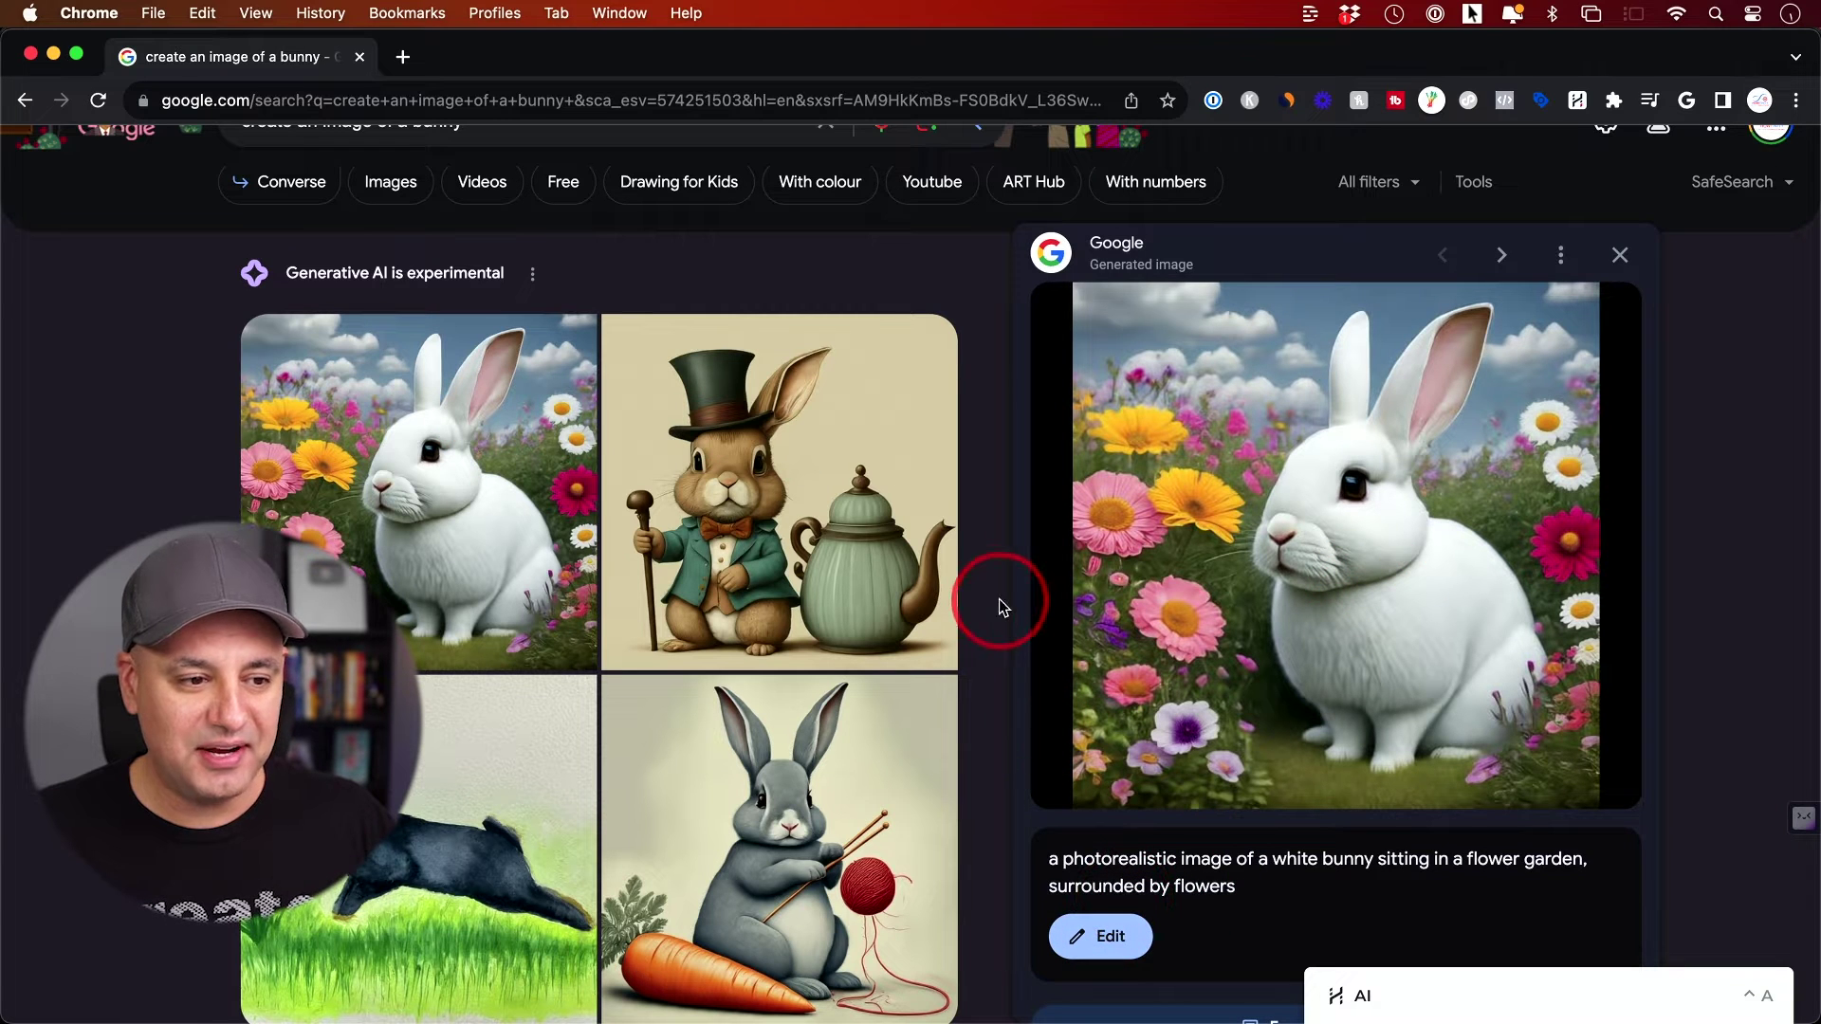
scroll(455, 203, up, 2)
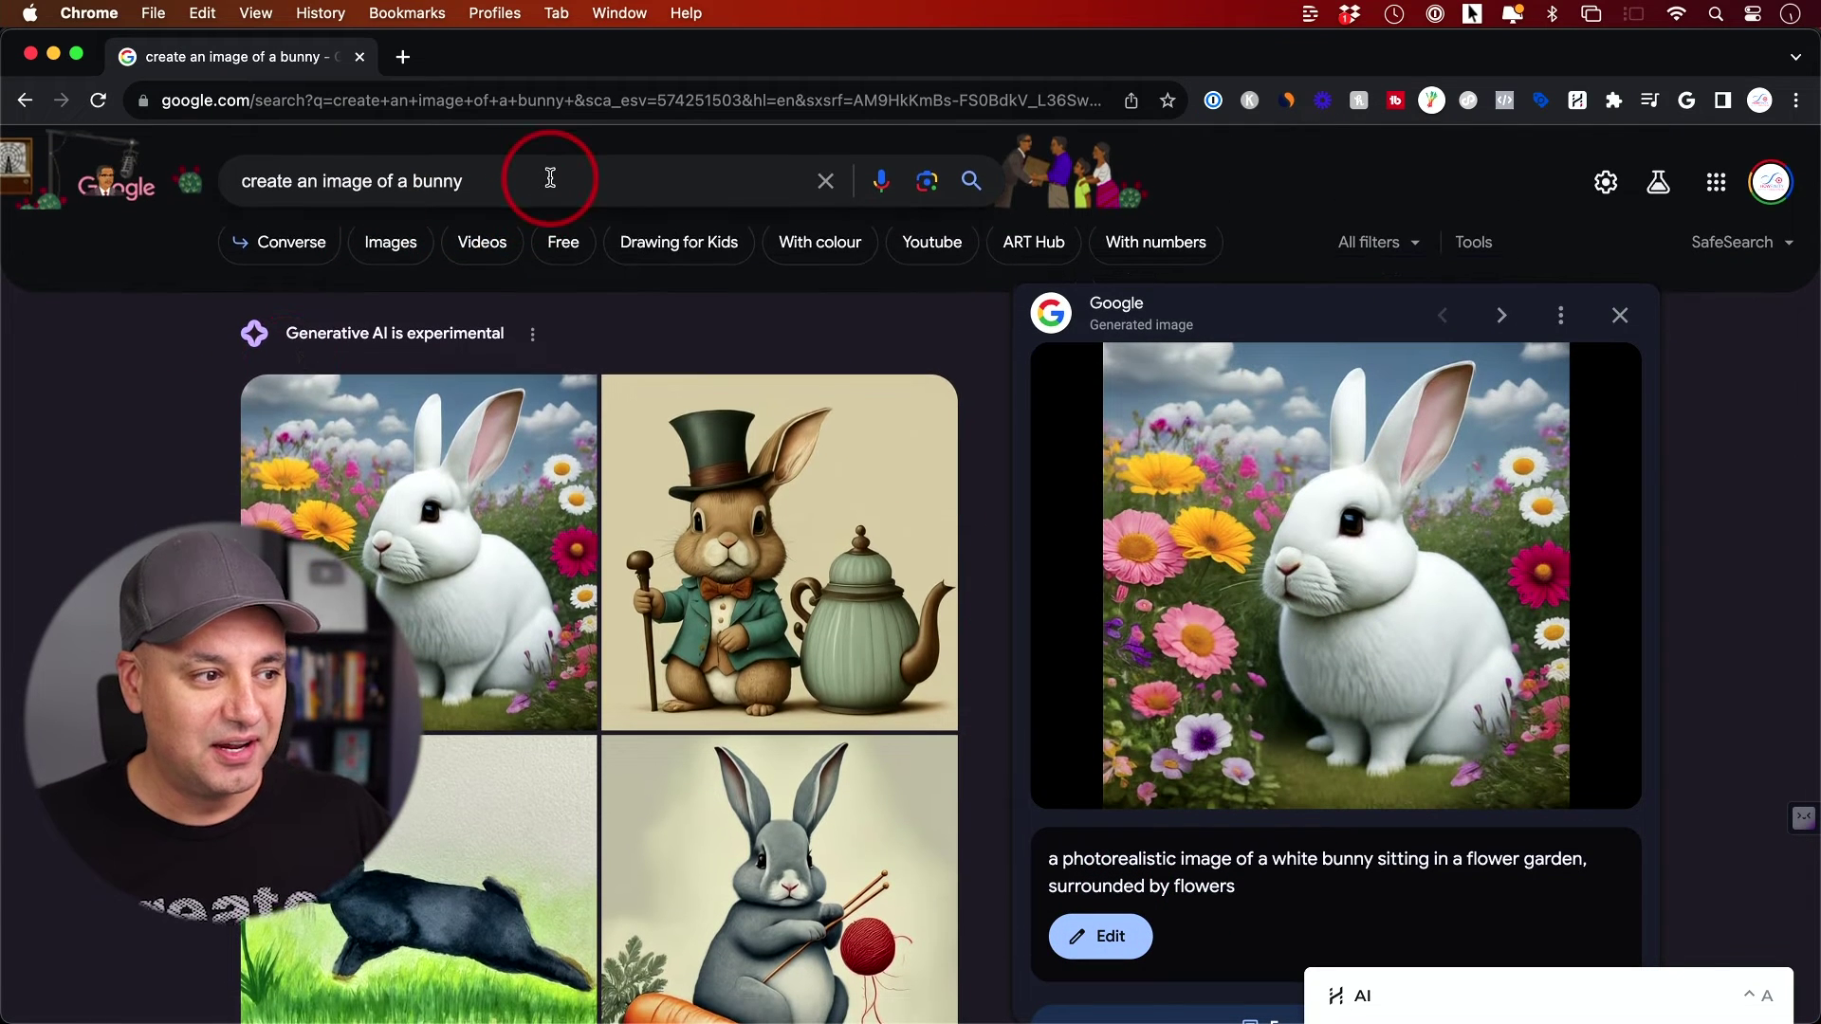
click(549, 180)
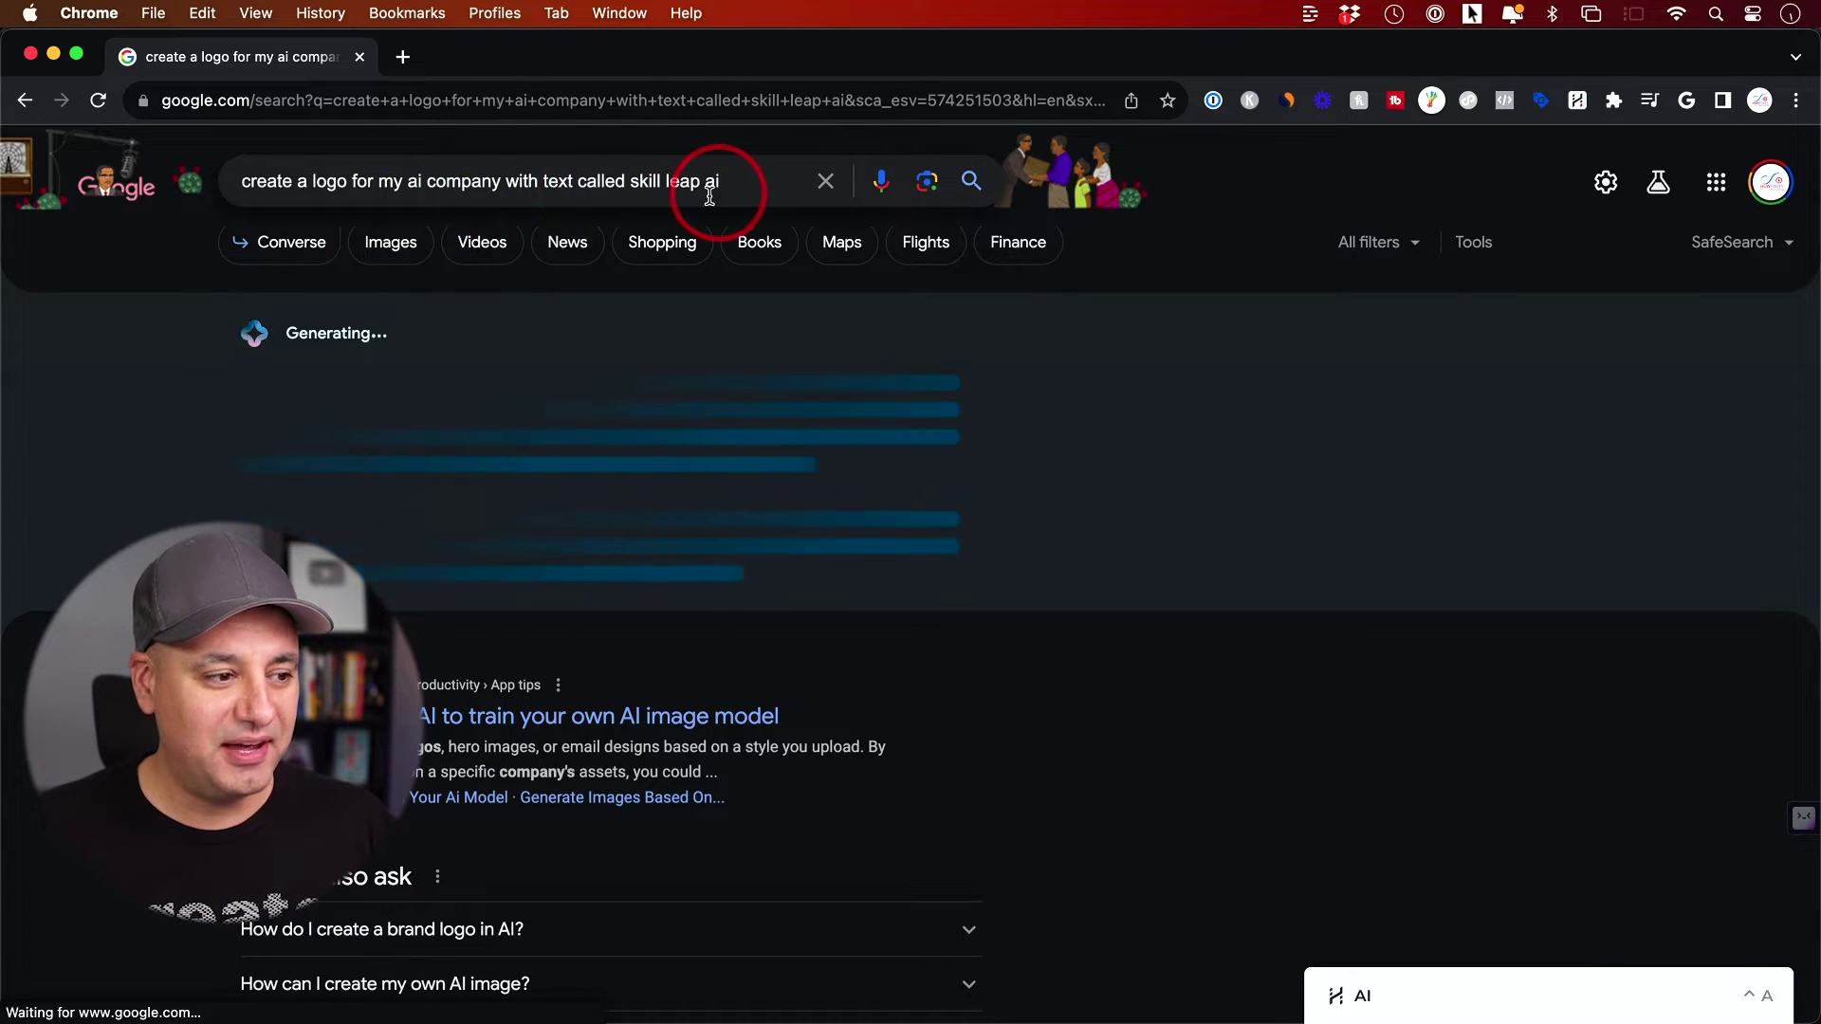
Step: Enlarge the rocket-ship Skill Leap AI logo and open it on the prompt-editing page
scroll(91, 523, down, 2)
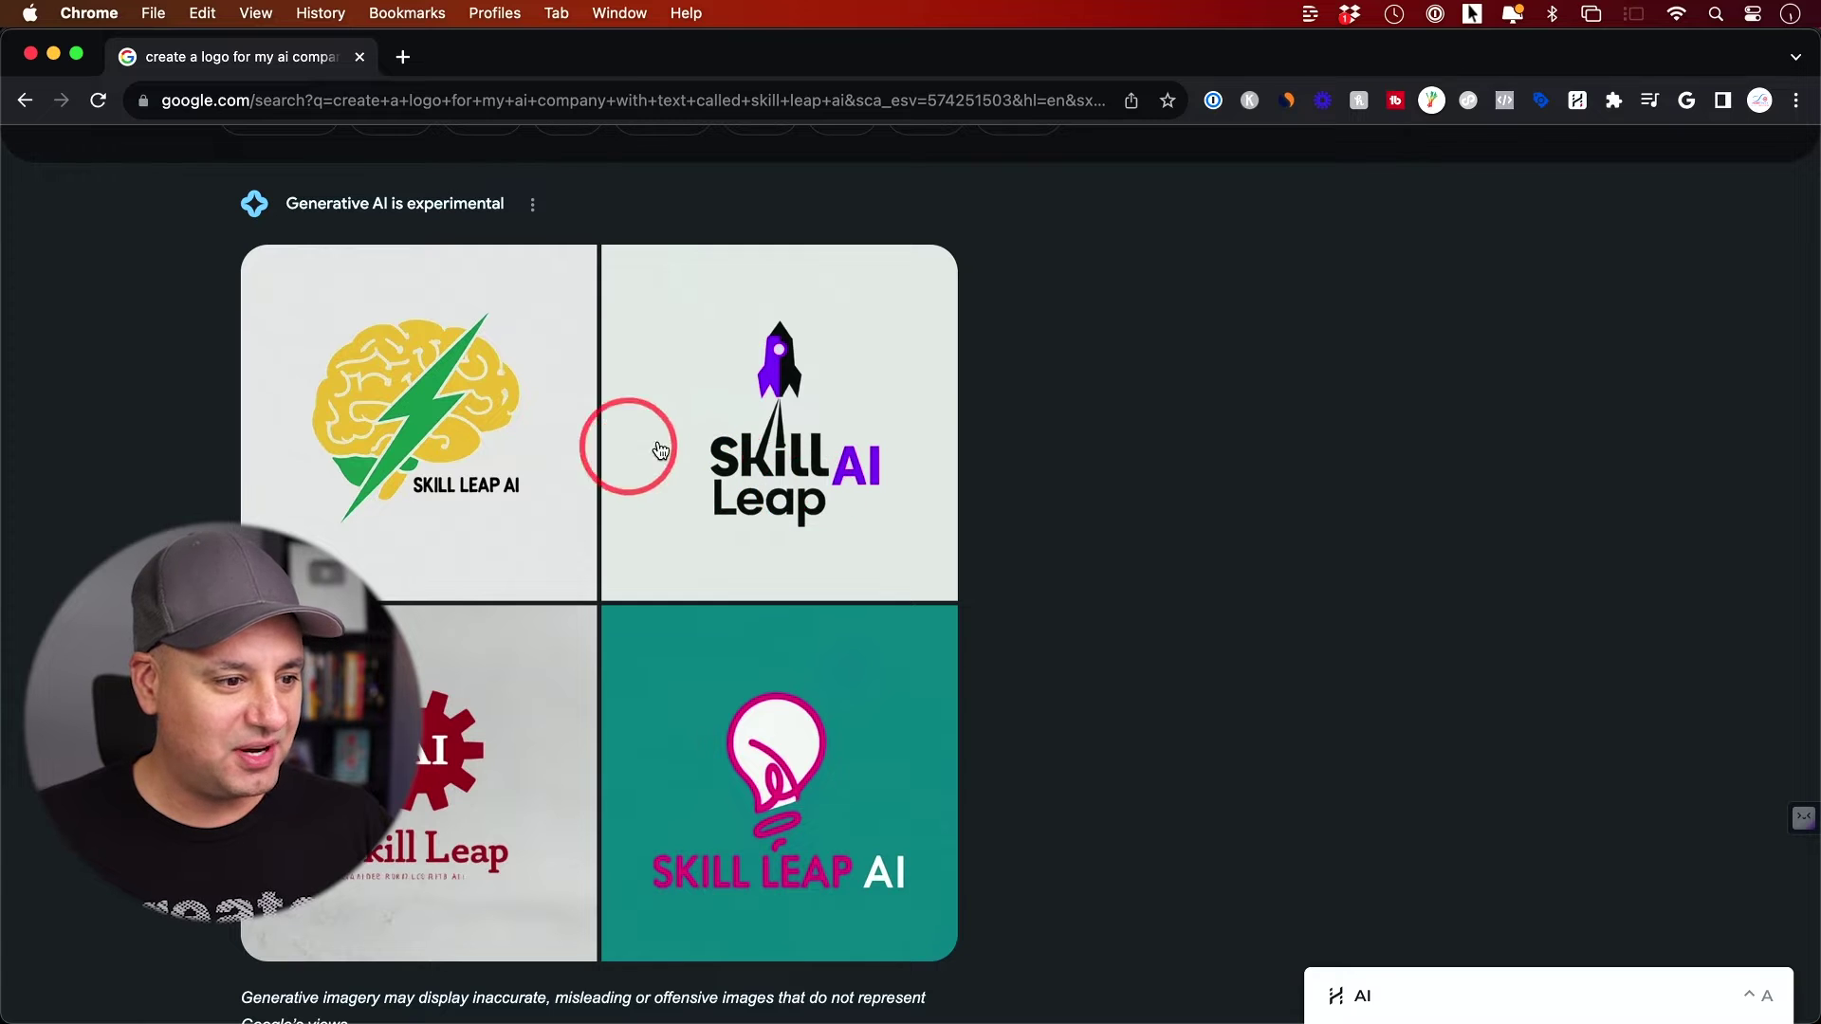
click(764, 423)
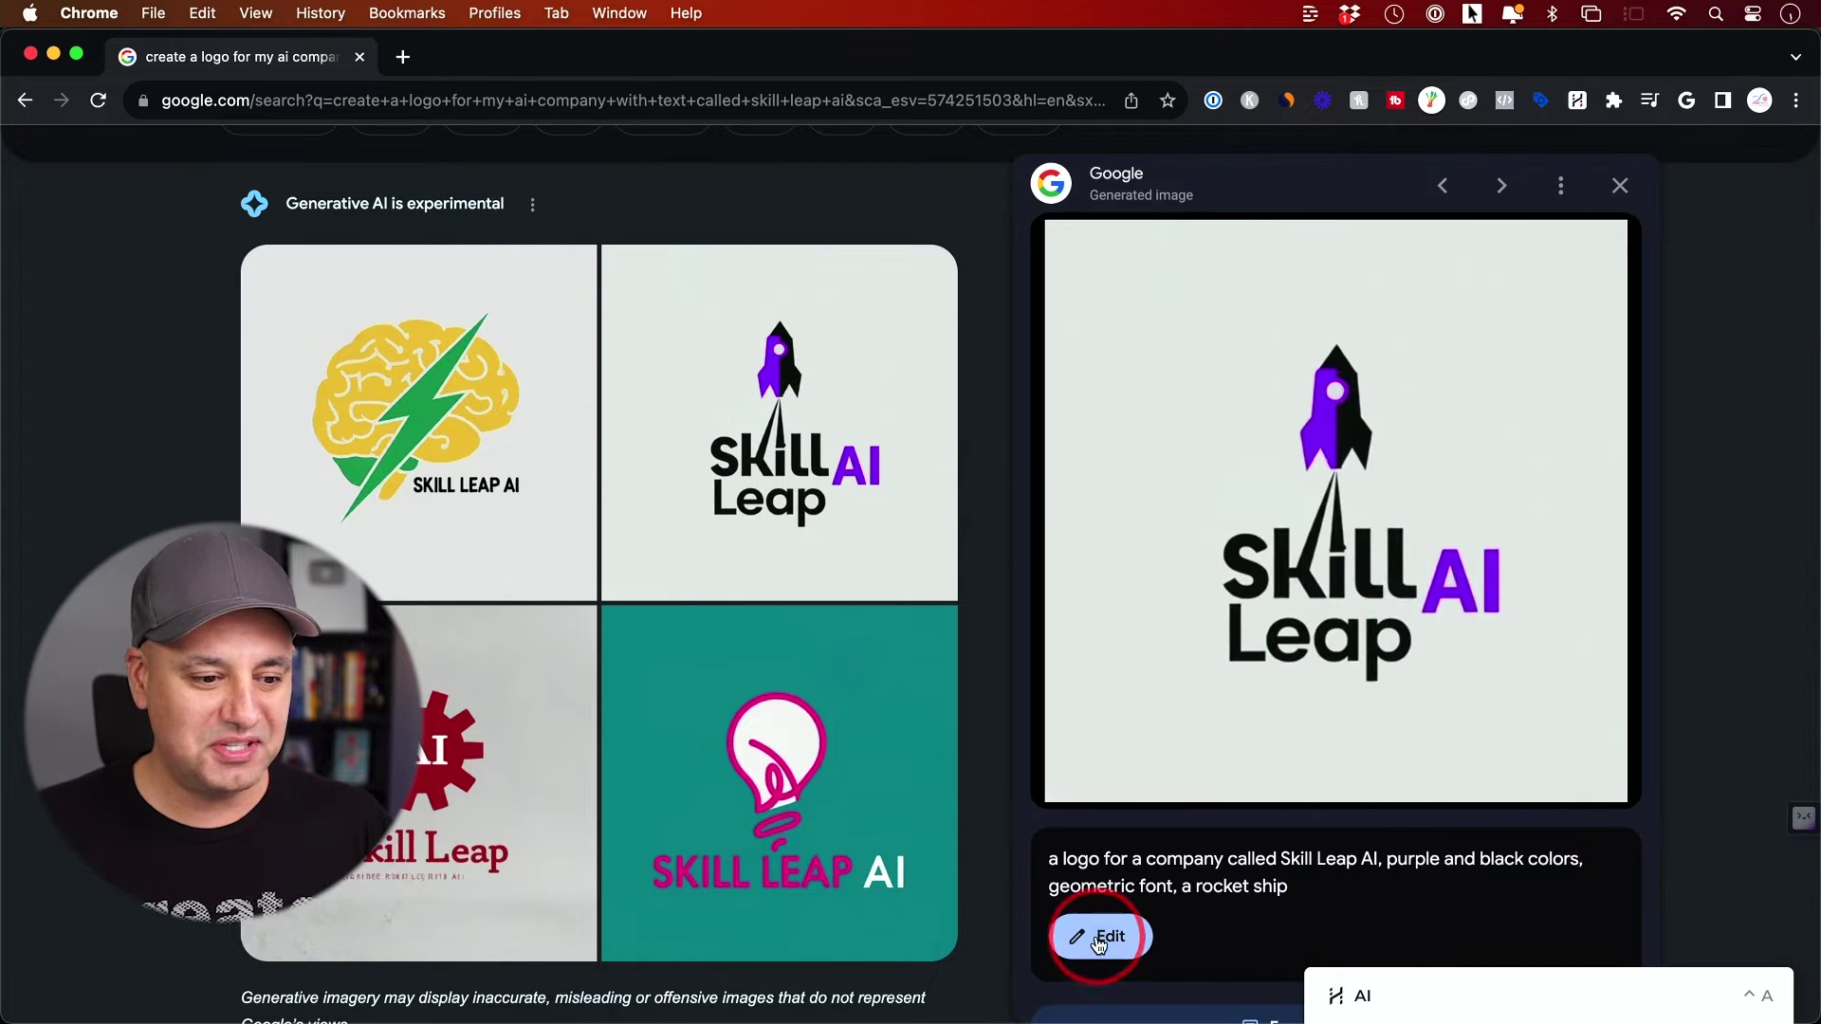
click(1093, 934)
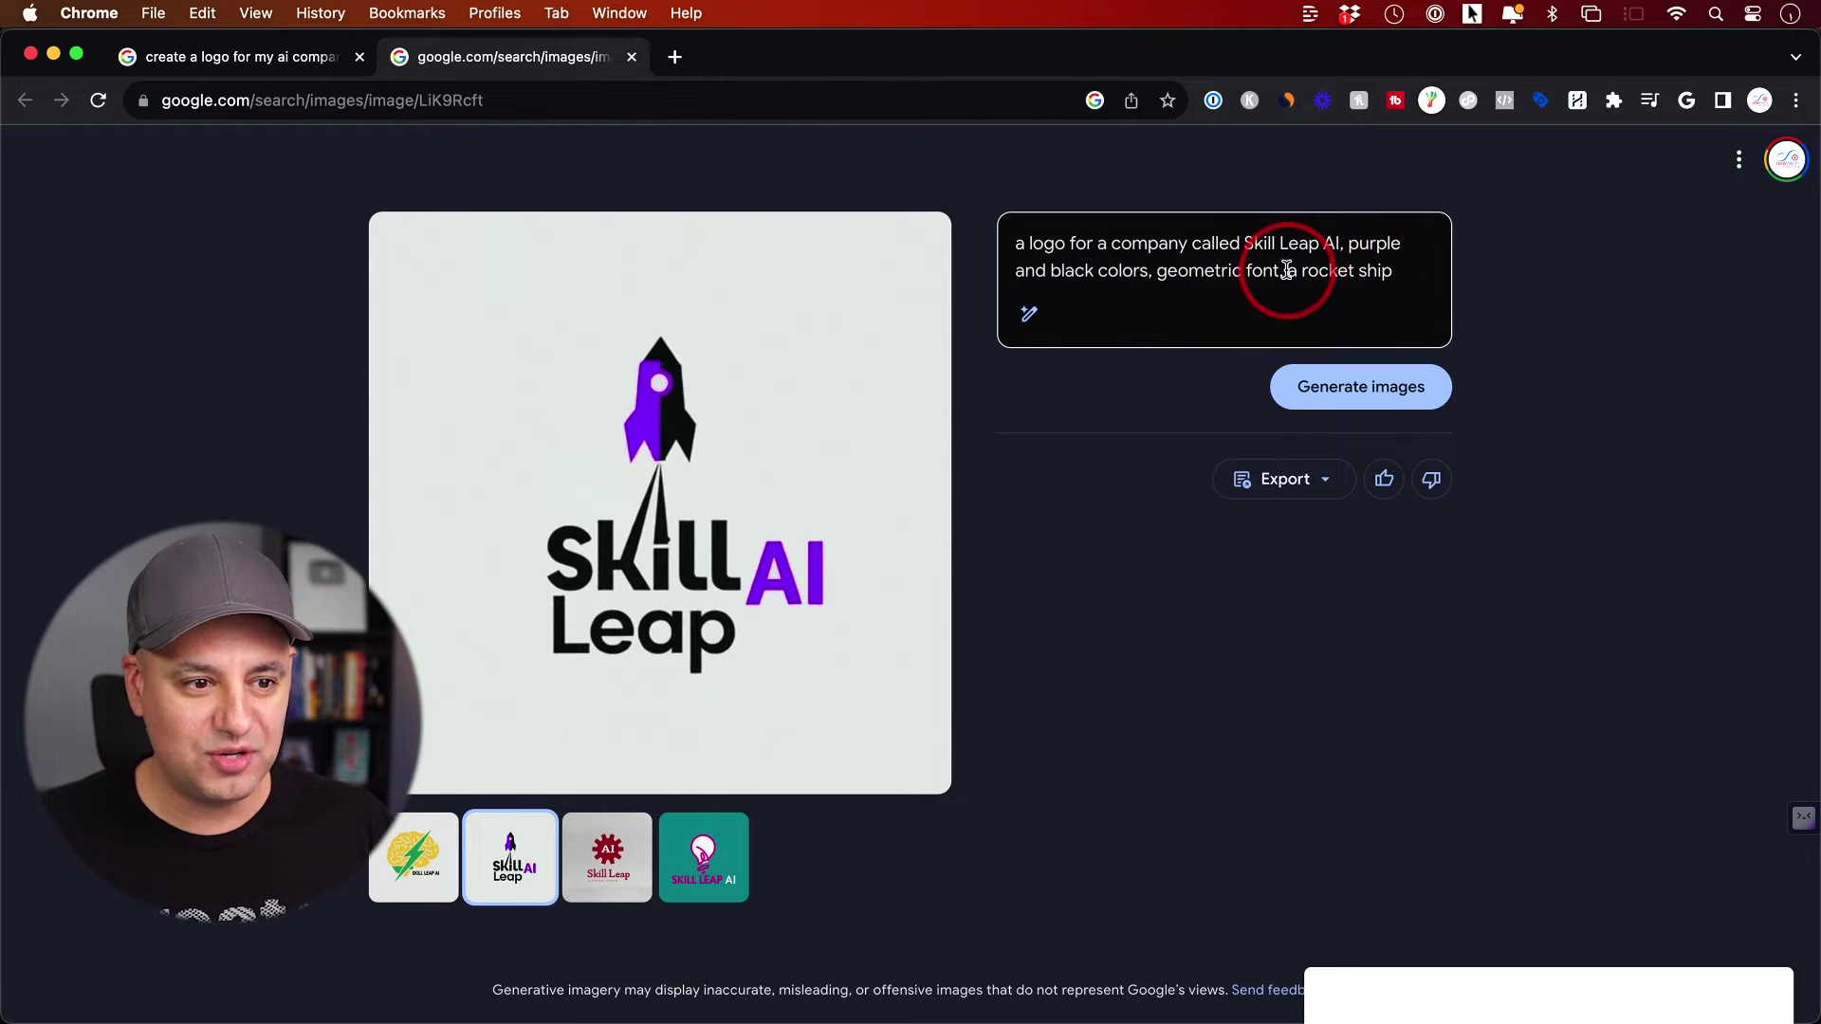
Step: Remove 'a rocket ship' from the logo prompt and generate new logos
drag(1287, 271, 1390, 271)
key(BackSpace)
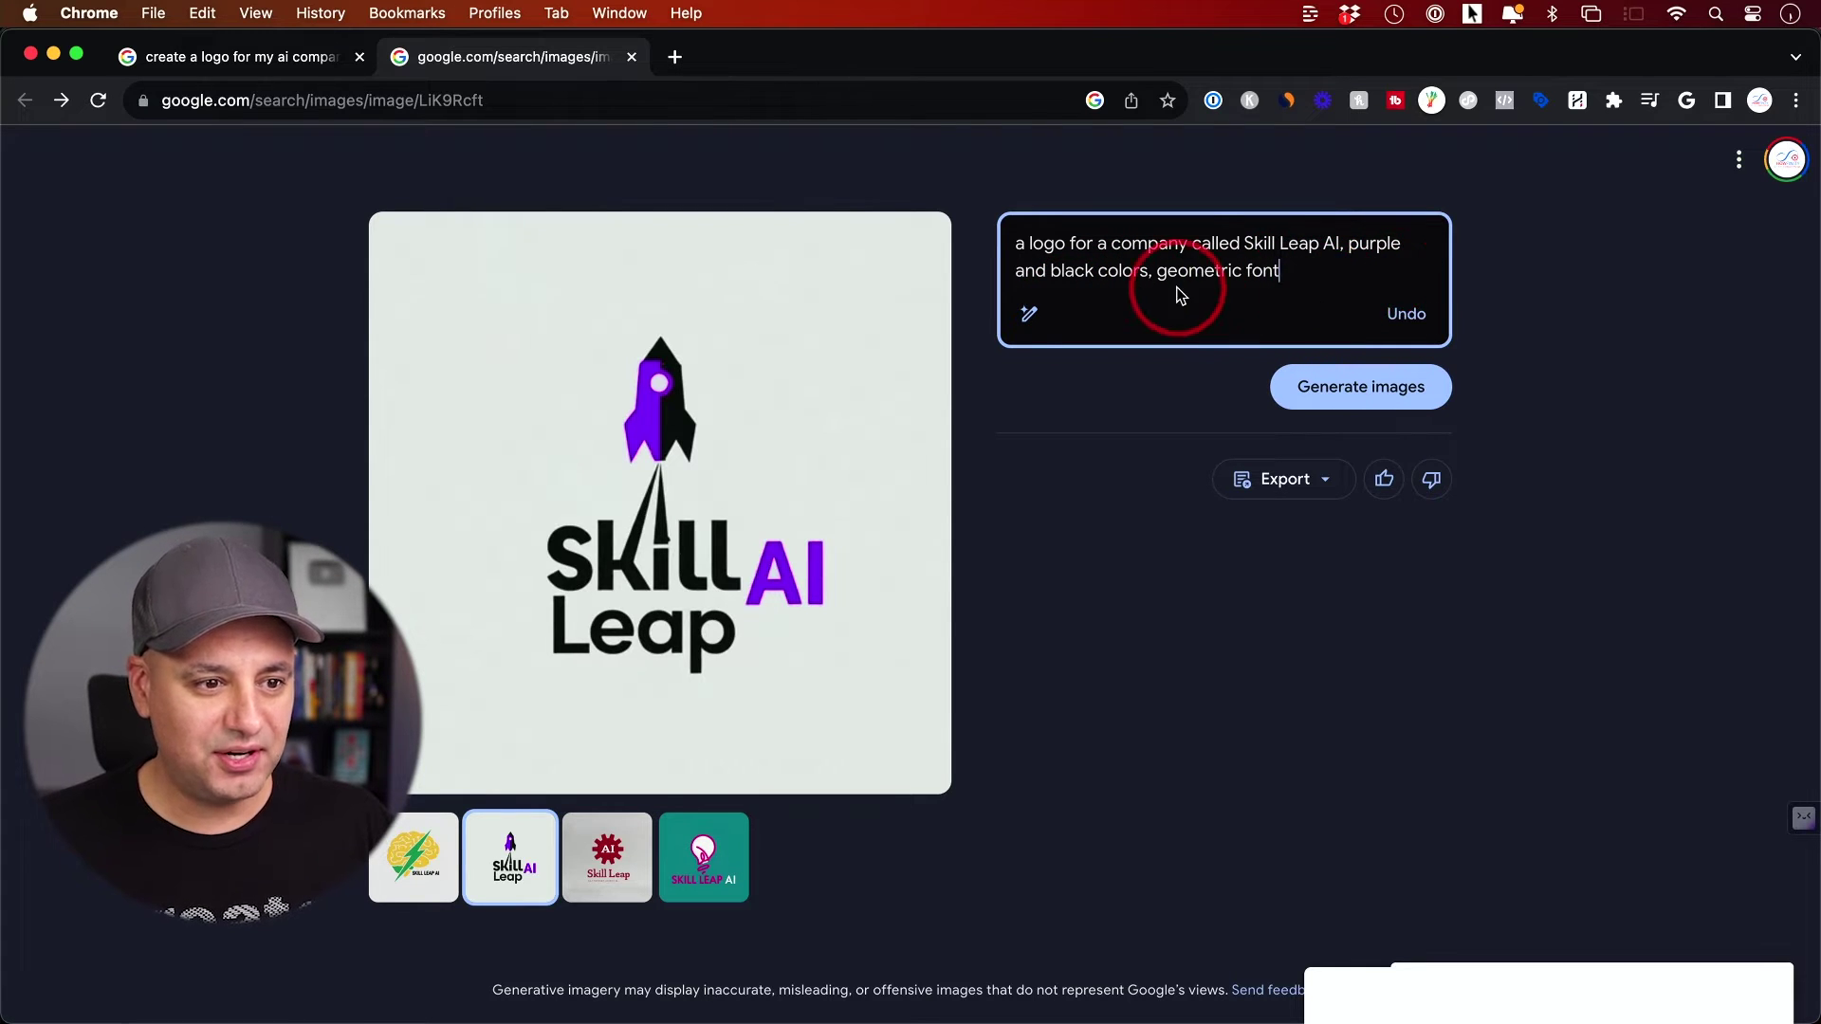
click(1405, 407)
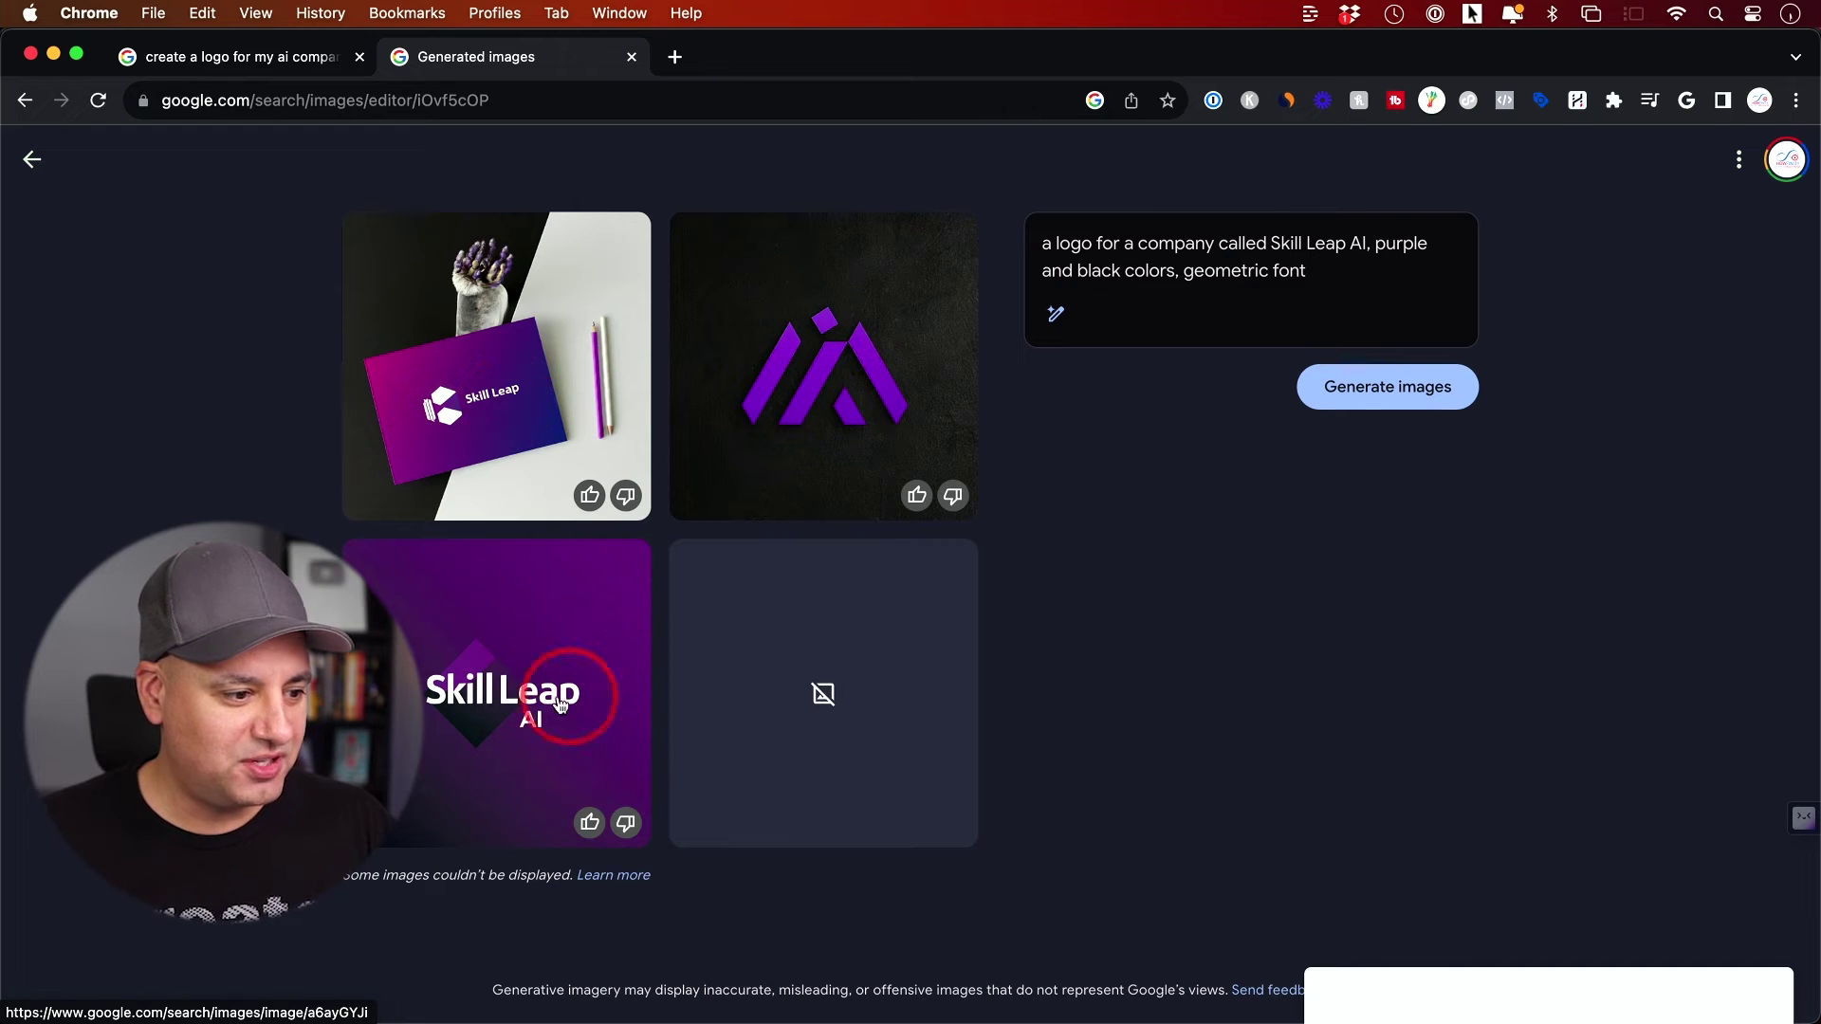
Step: Change 'purple' to 'blue' on the third logo's prompt, regenerate, and download the hexagon logo
click(492, 690)
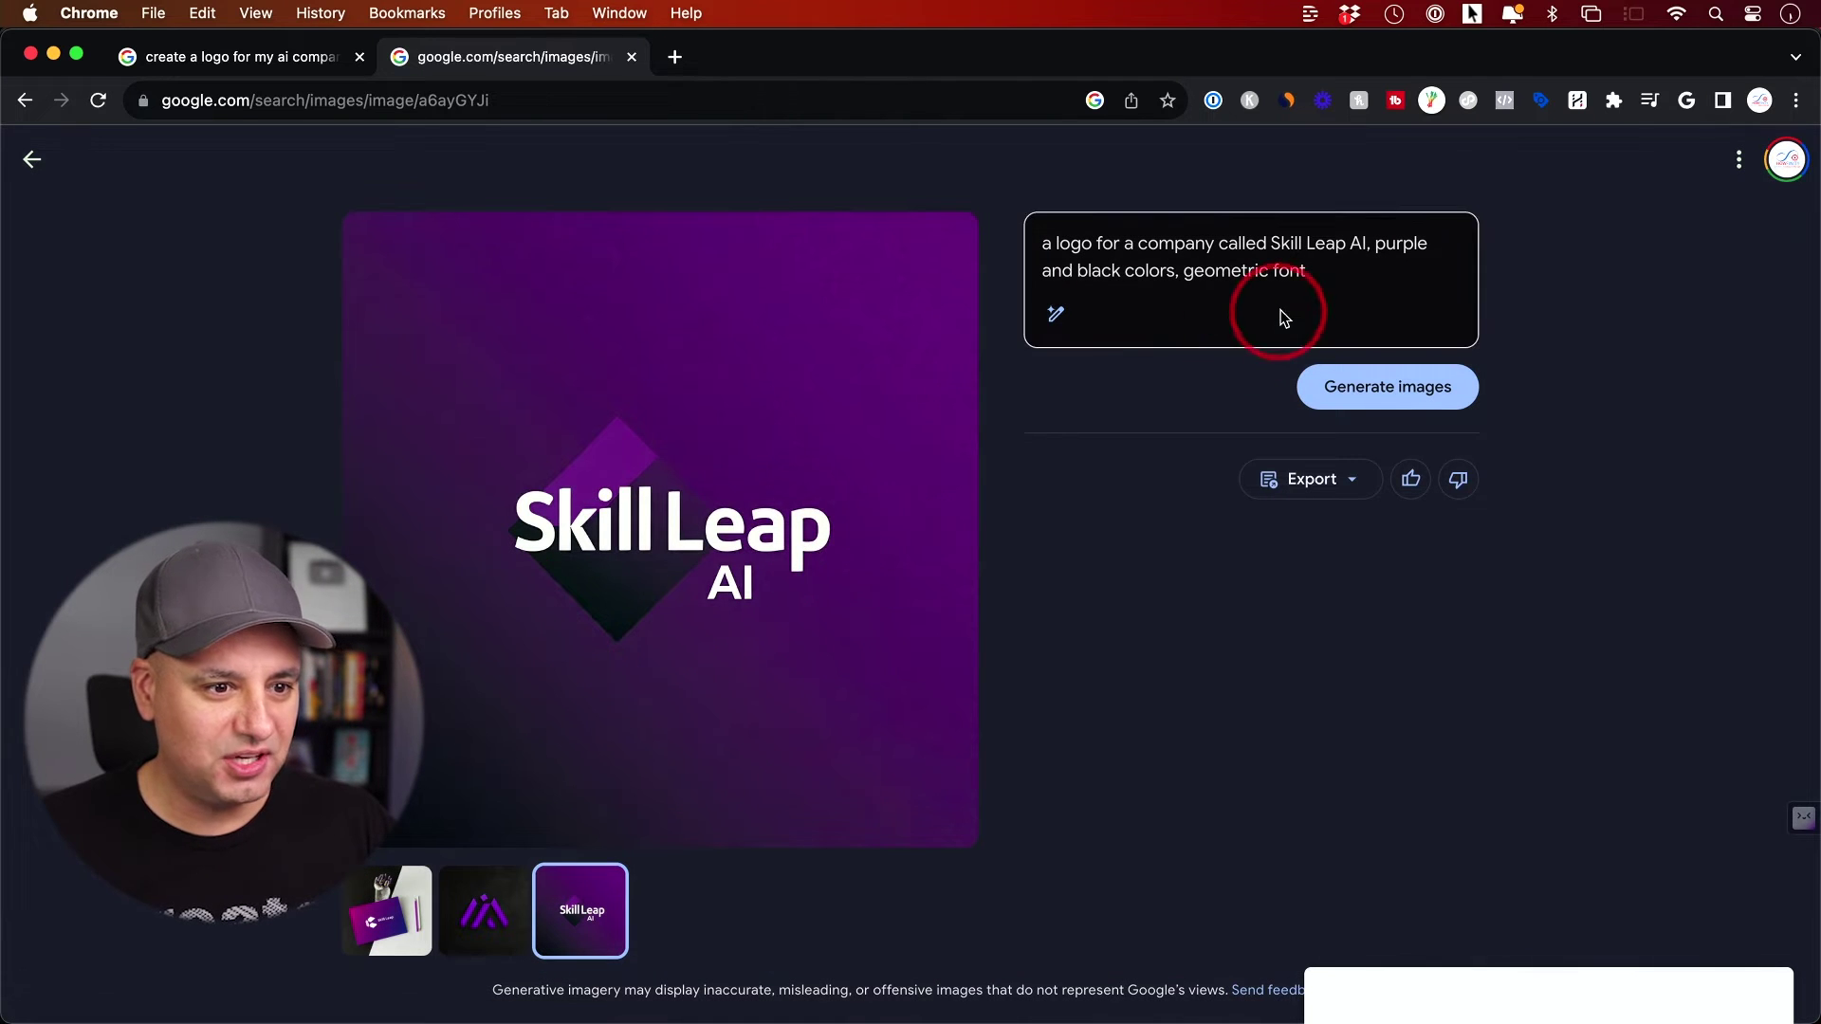
drag(1375, 244, 1429, 242)
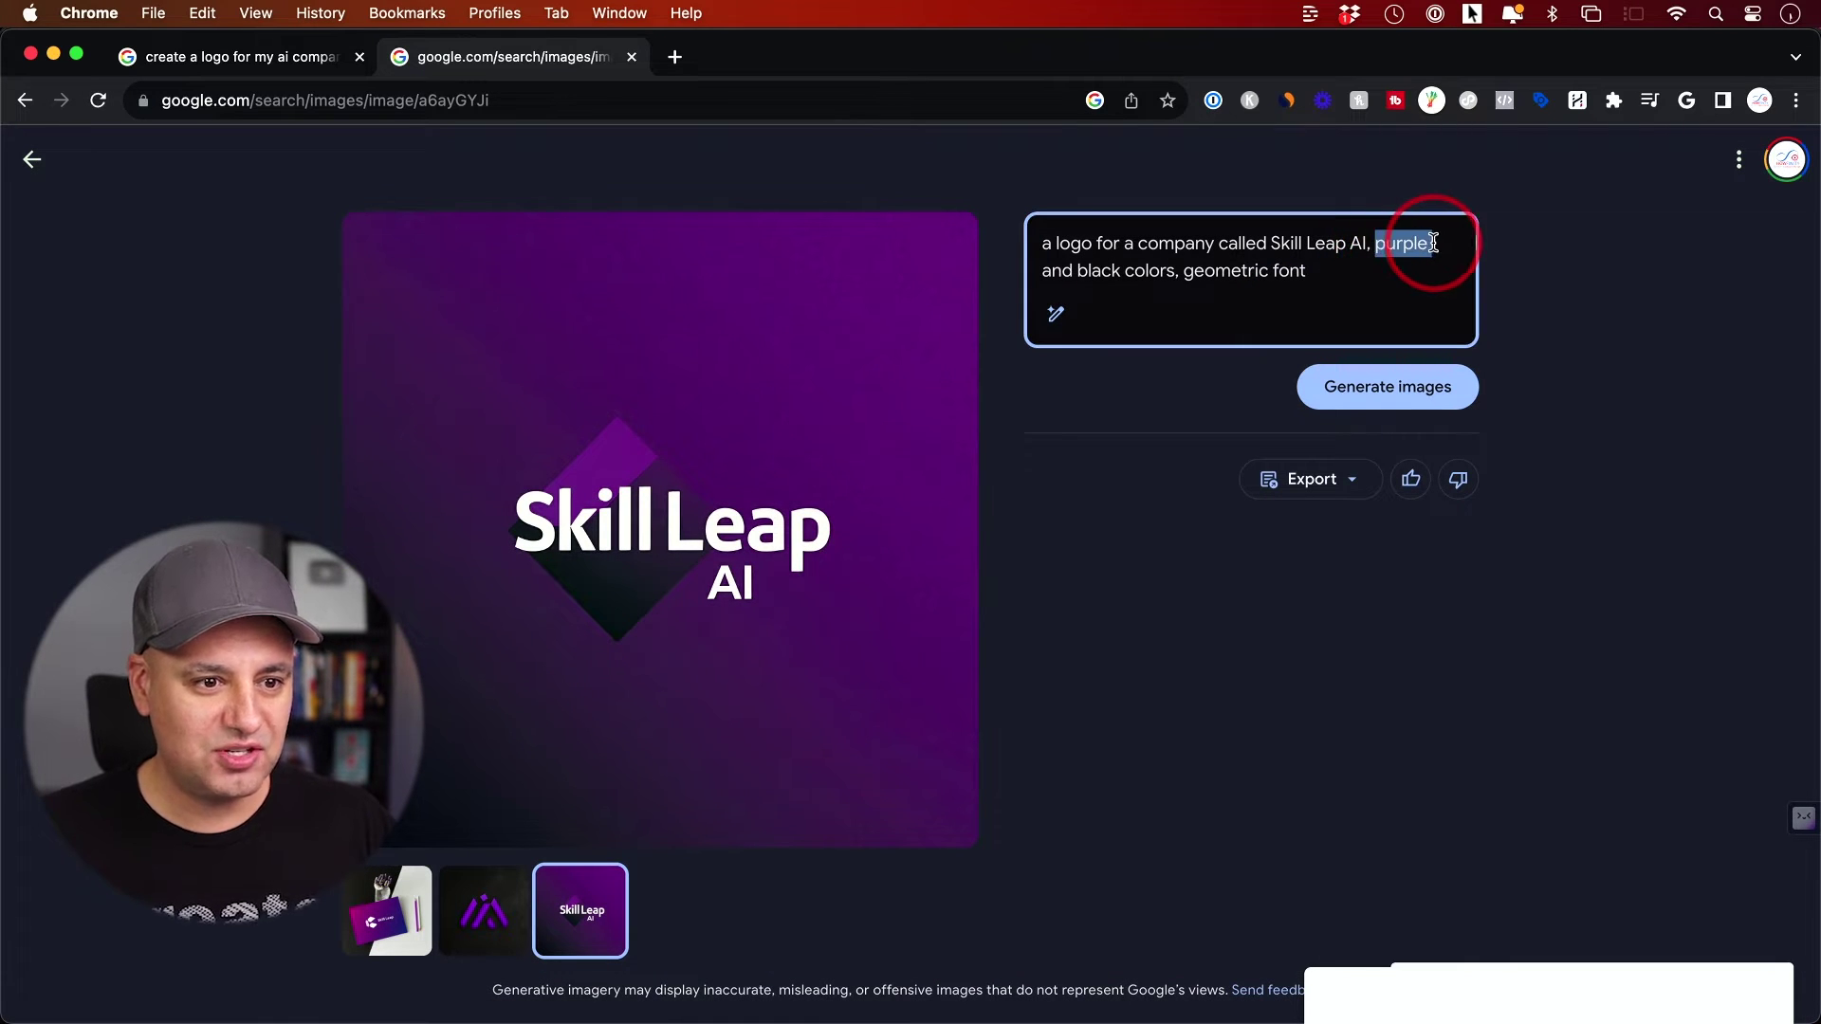
text(blue and)
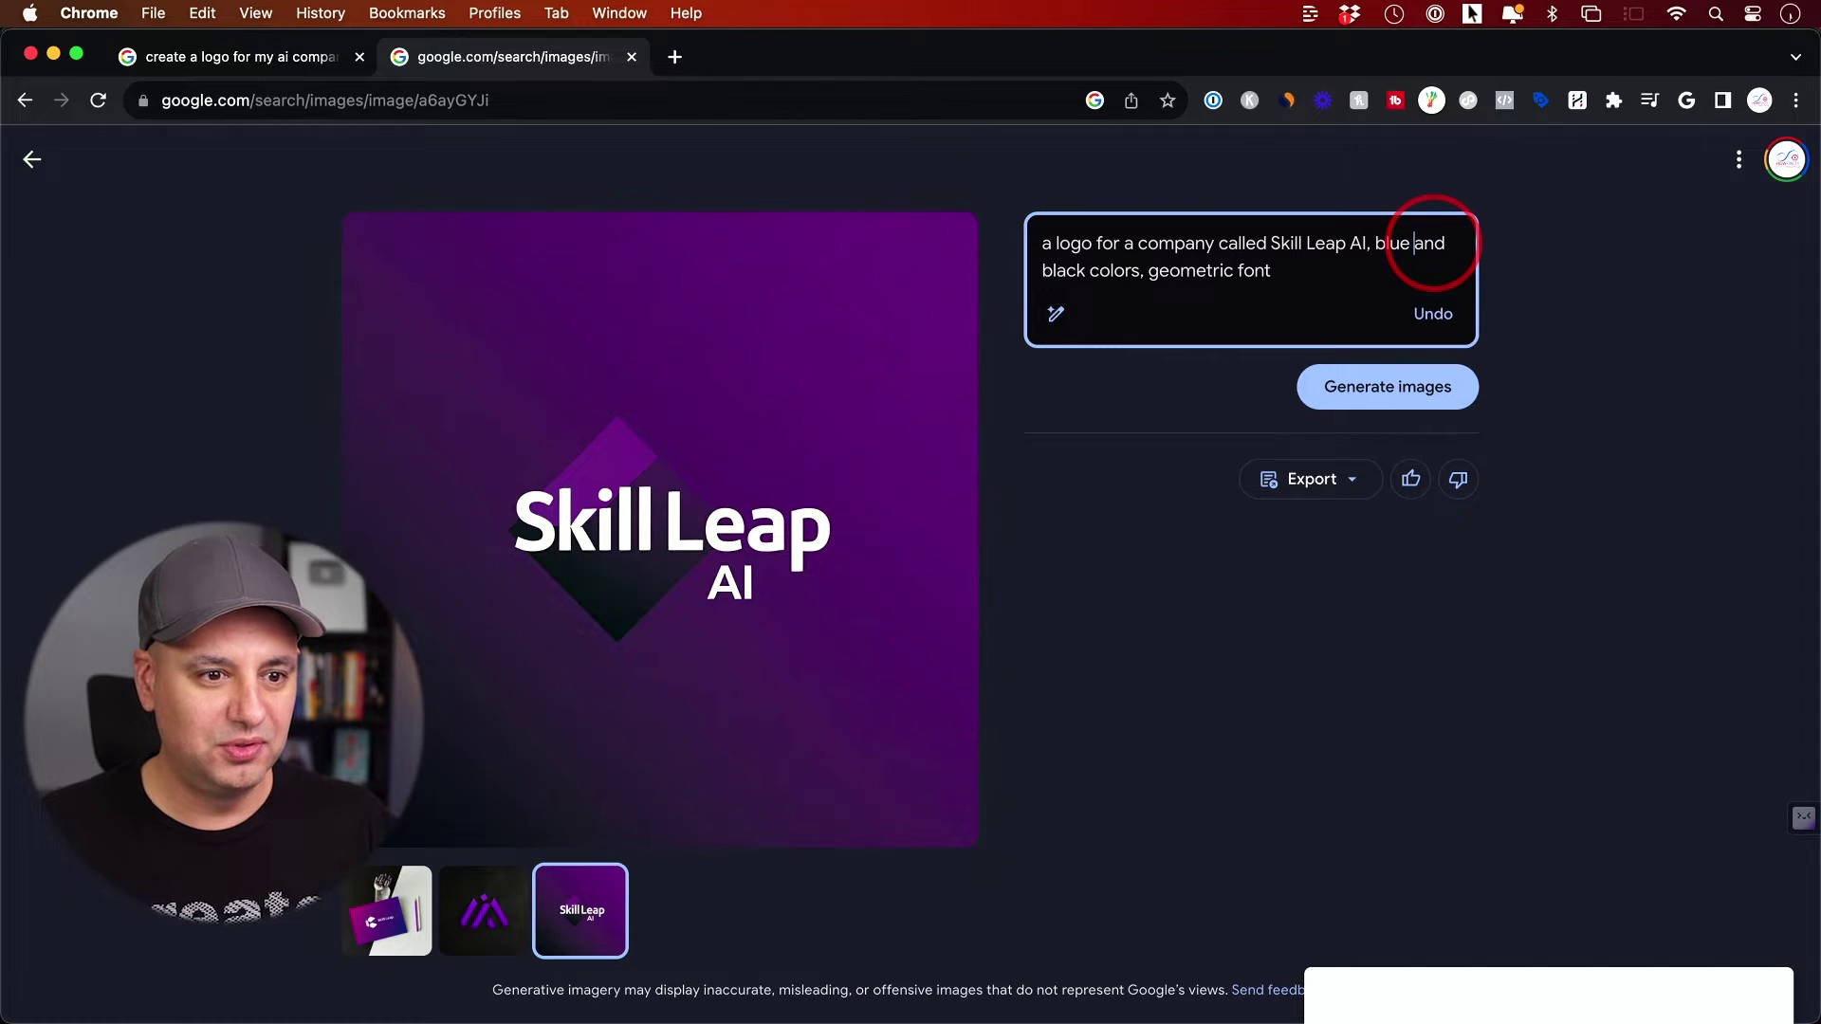
key(Return)
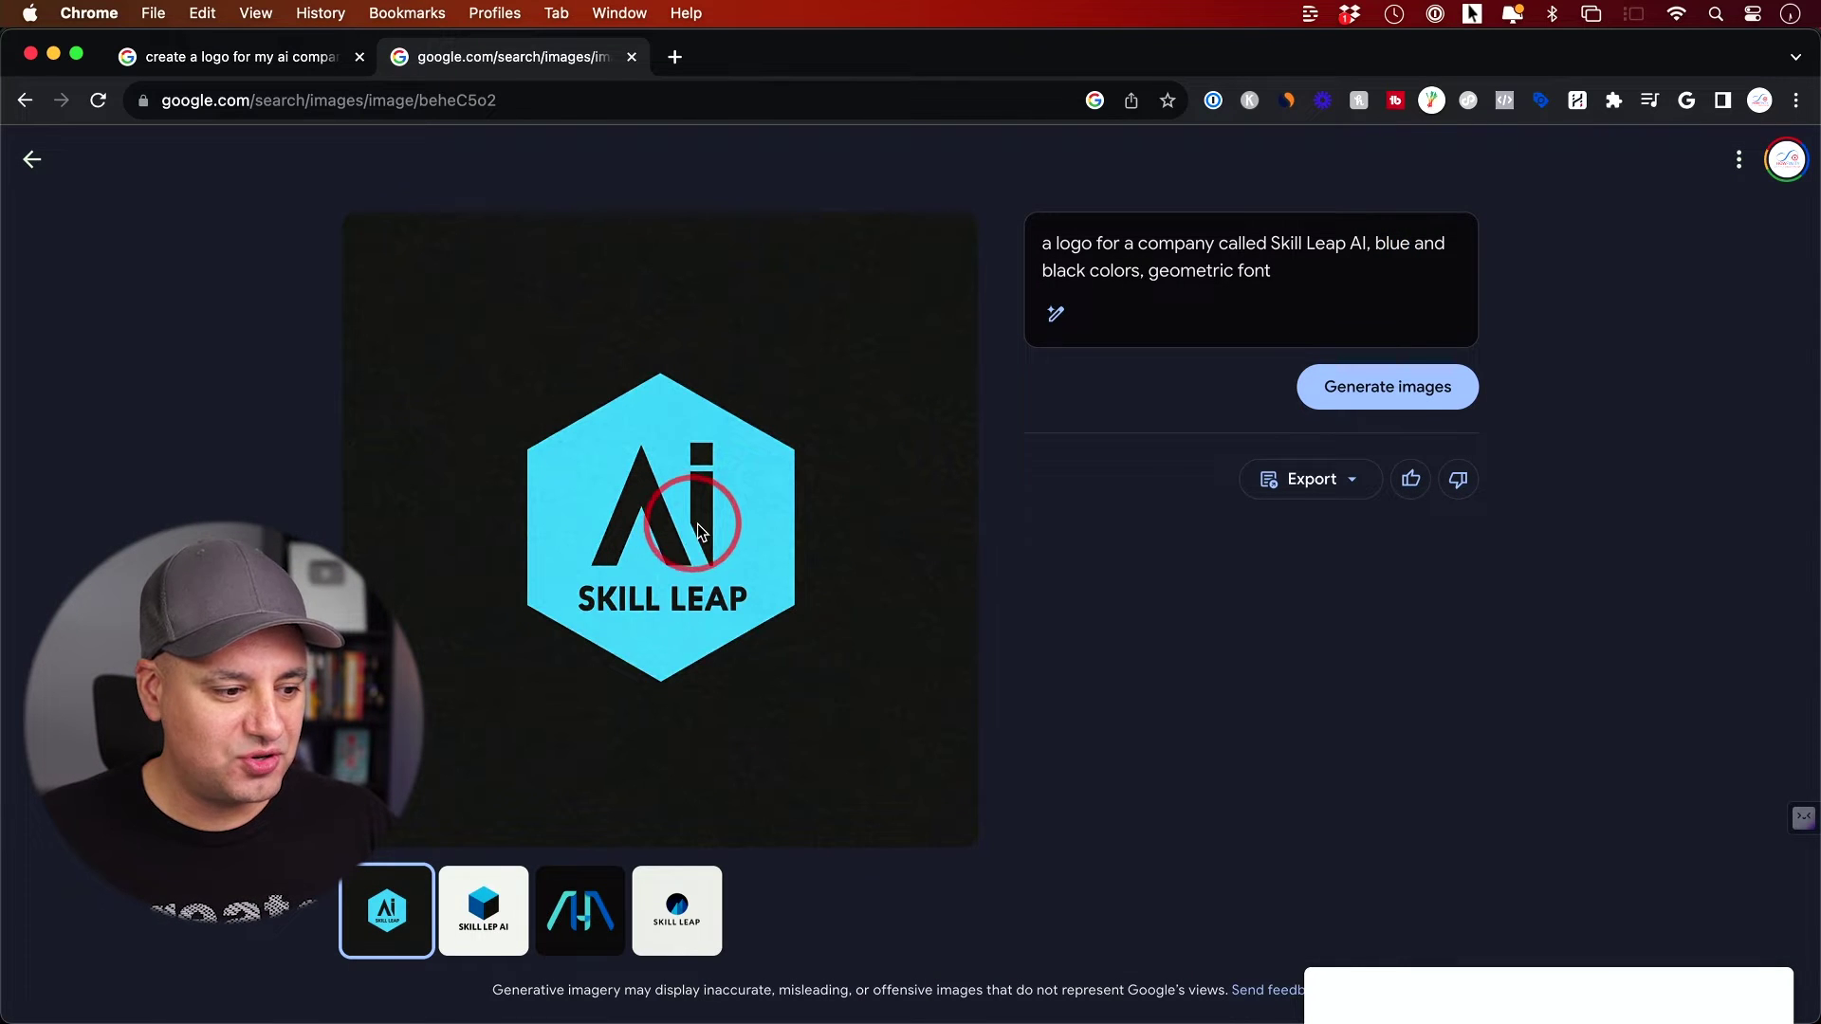
click(1352, 485)
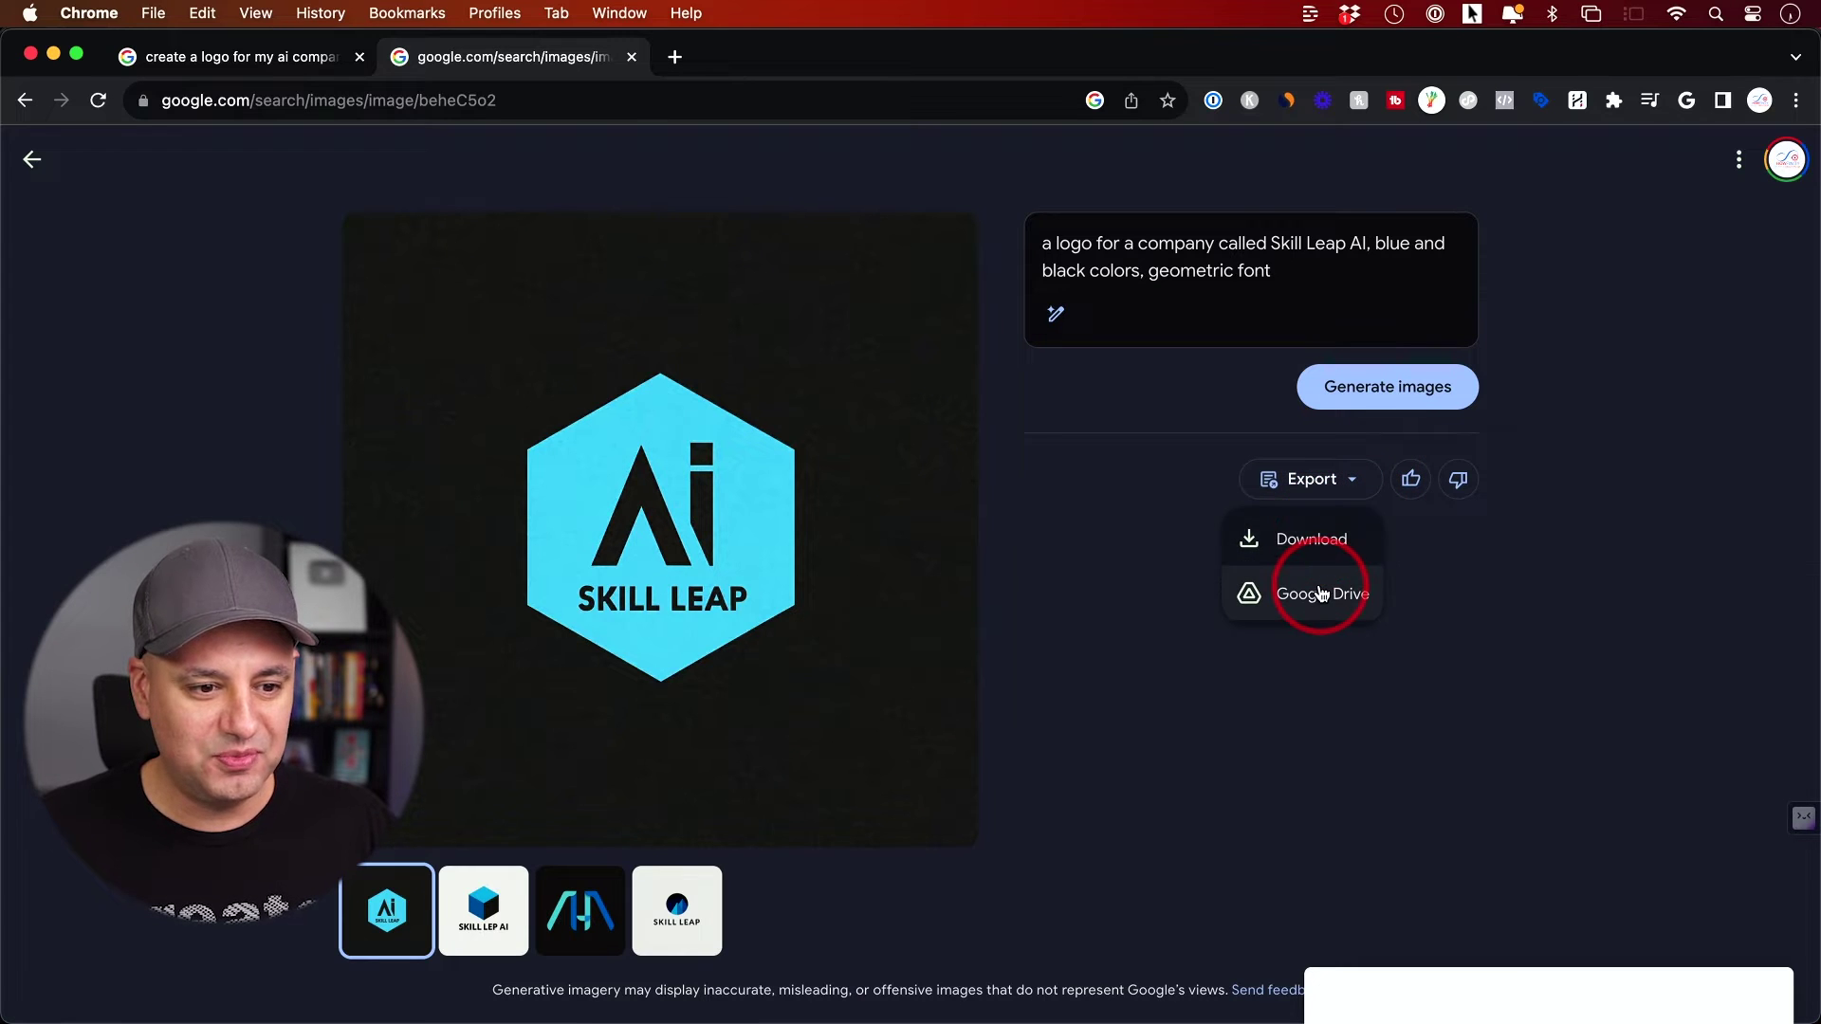
click(1301, 543)
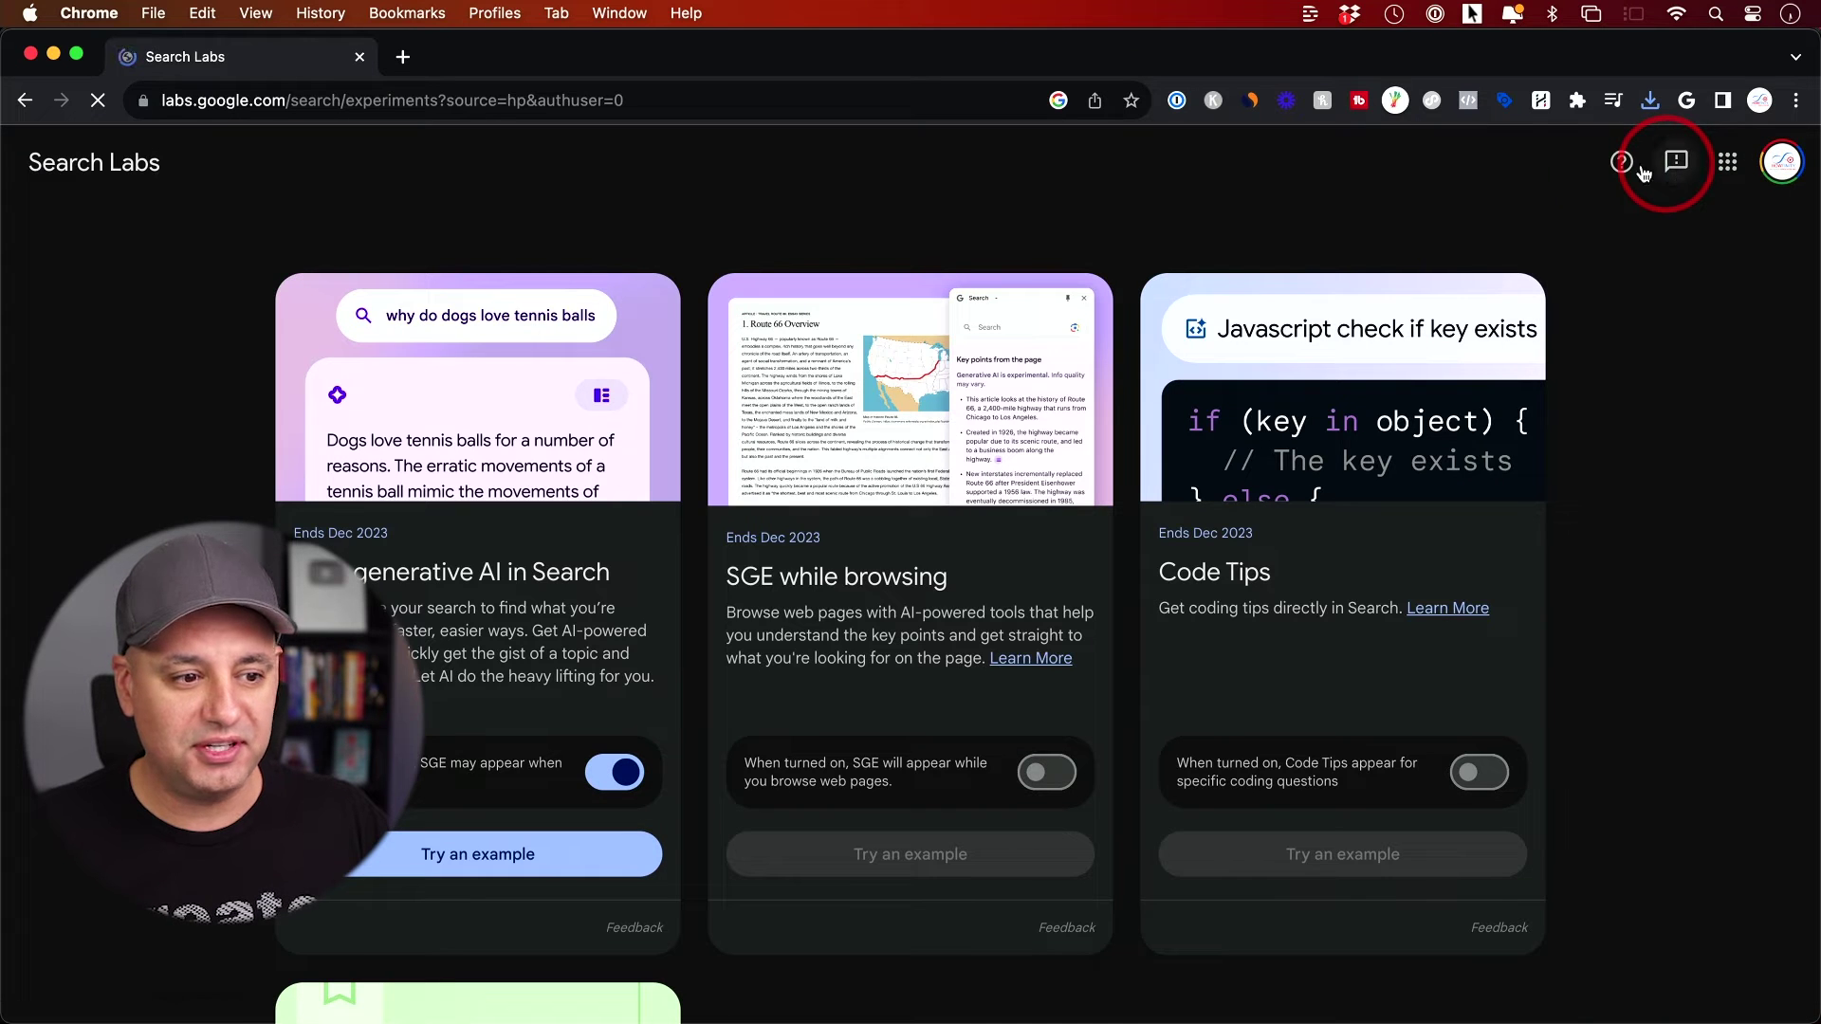
Step: Switch on the SGE while browsing experiment in Search Labs and agree to its terms
scroll(1071, 284, down, 2)
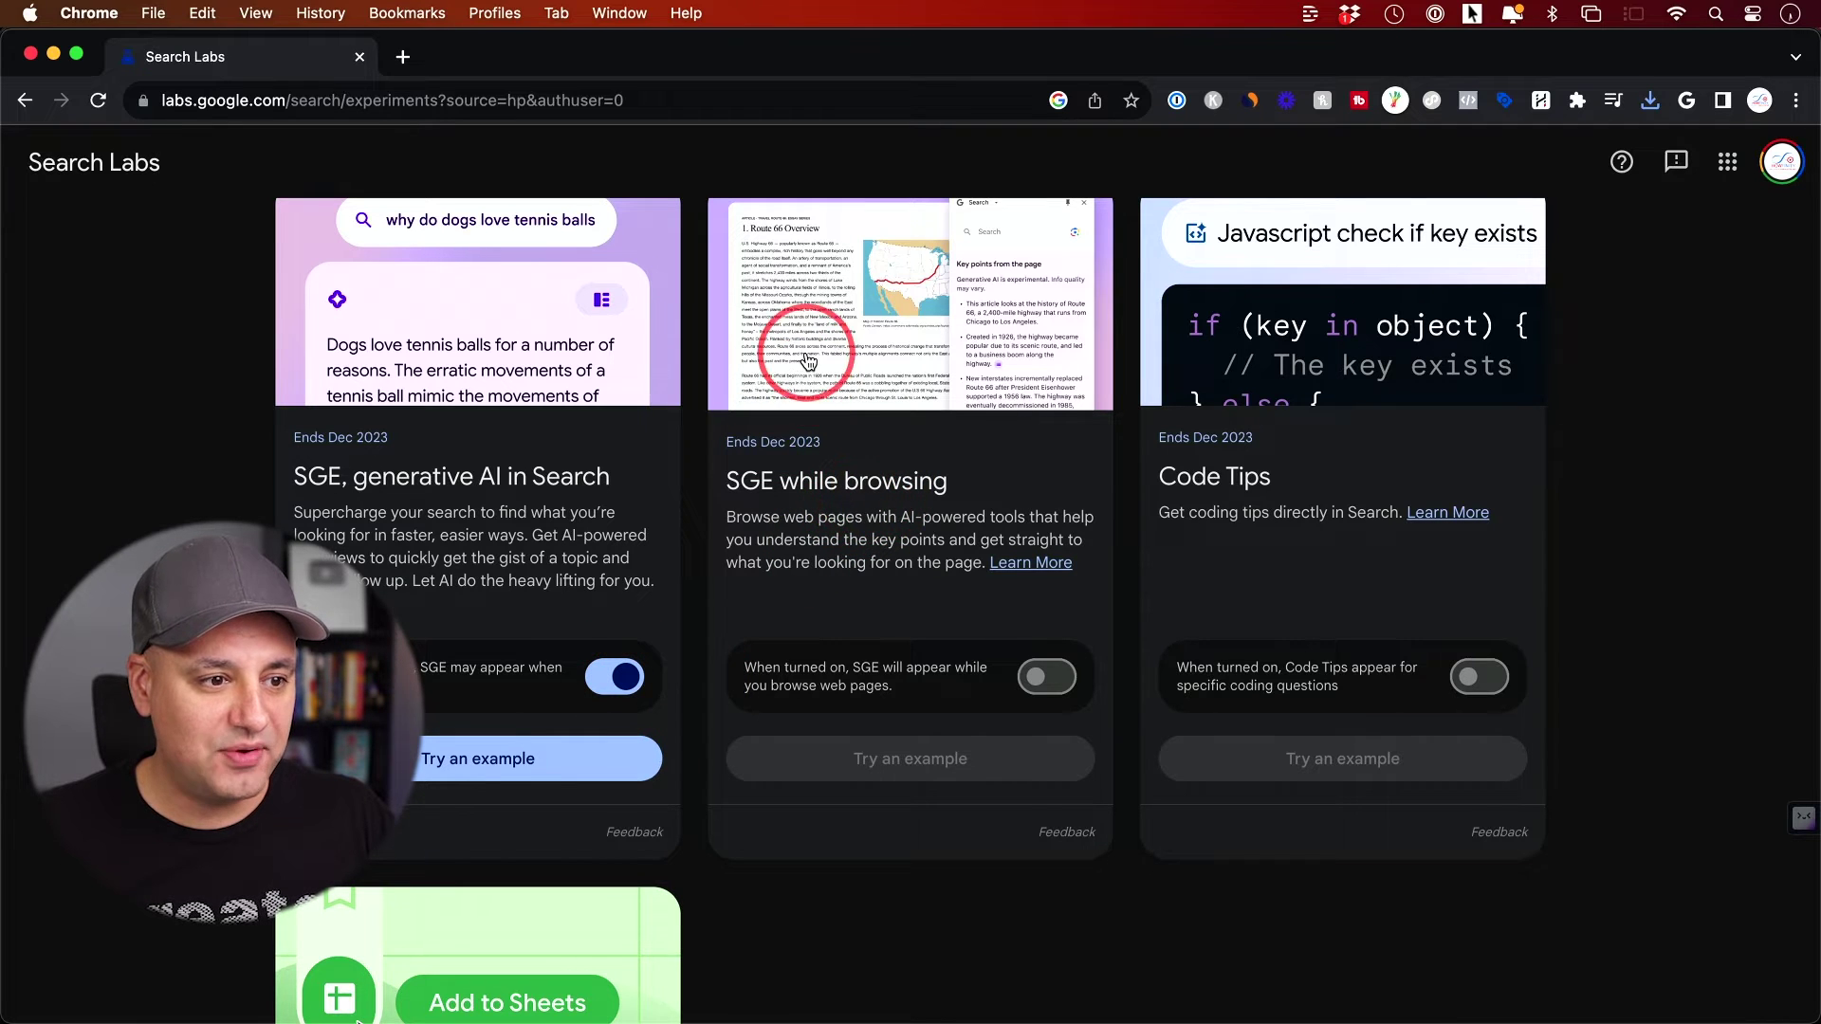
scroll(816, 337, up, 1)
scroll(1029, 424, down, 1)
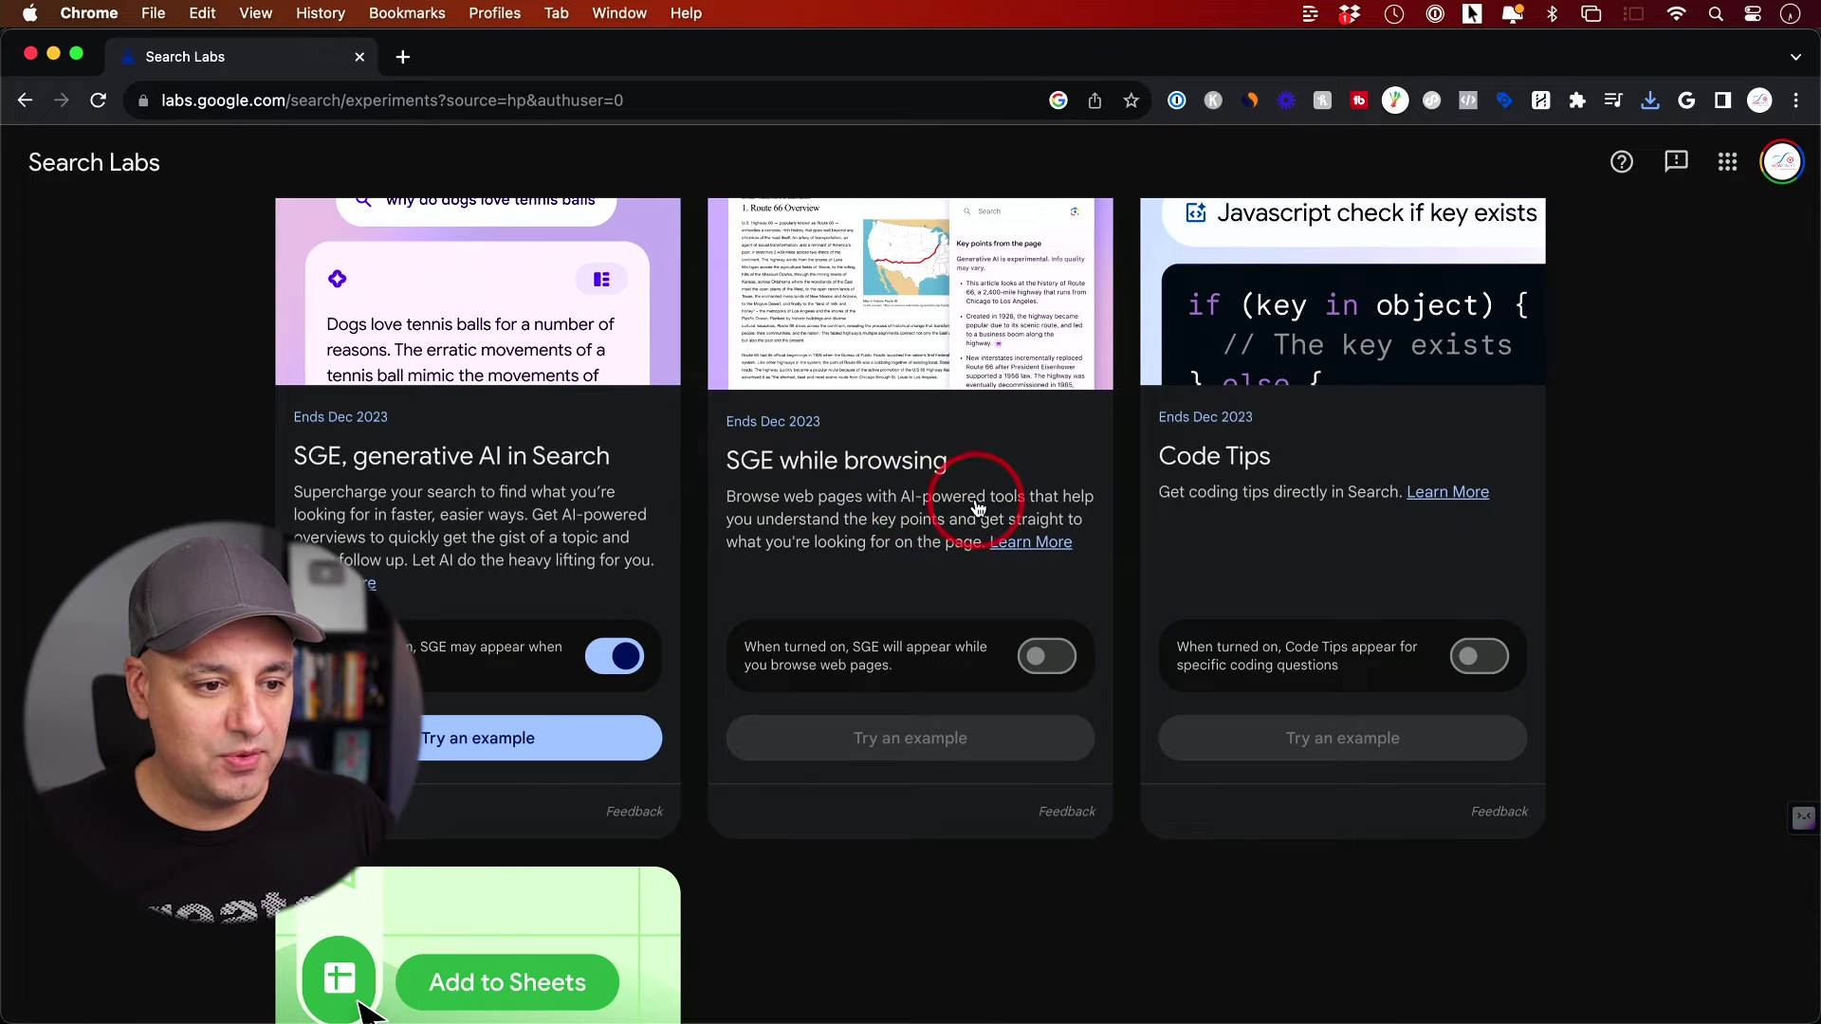
click(1048, 658)
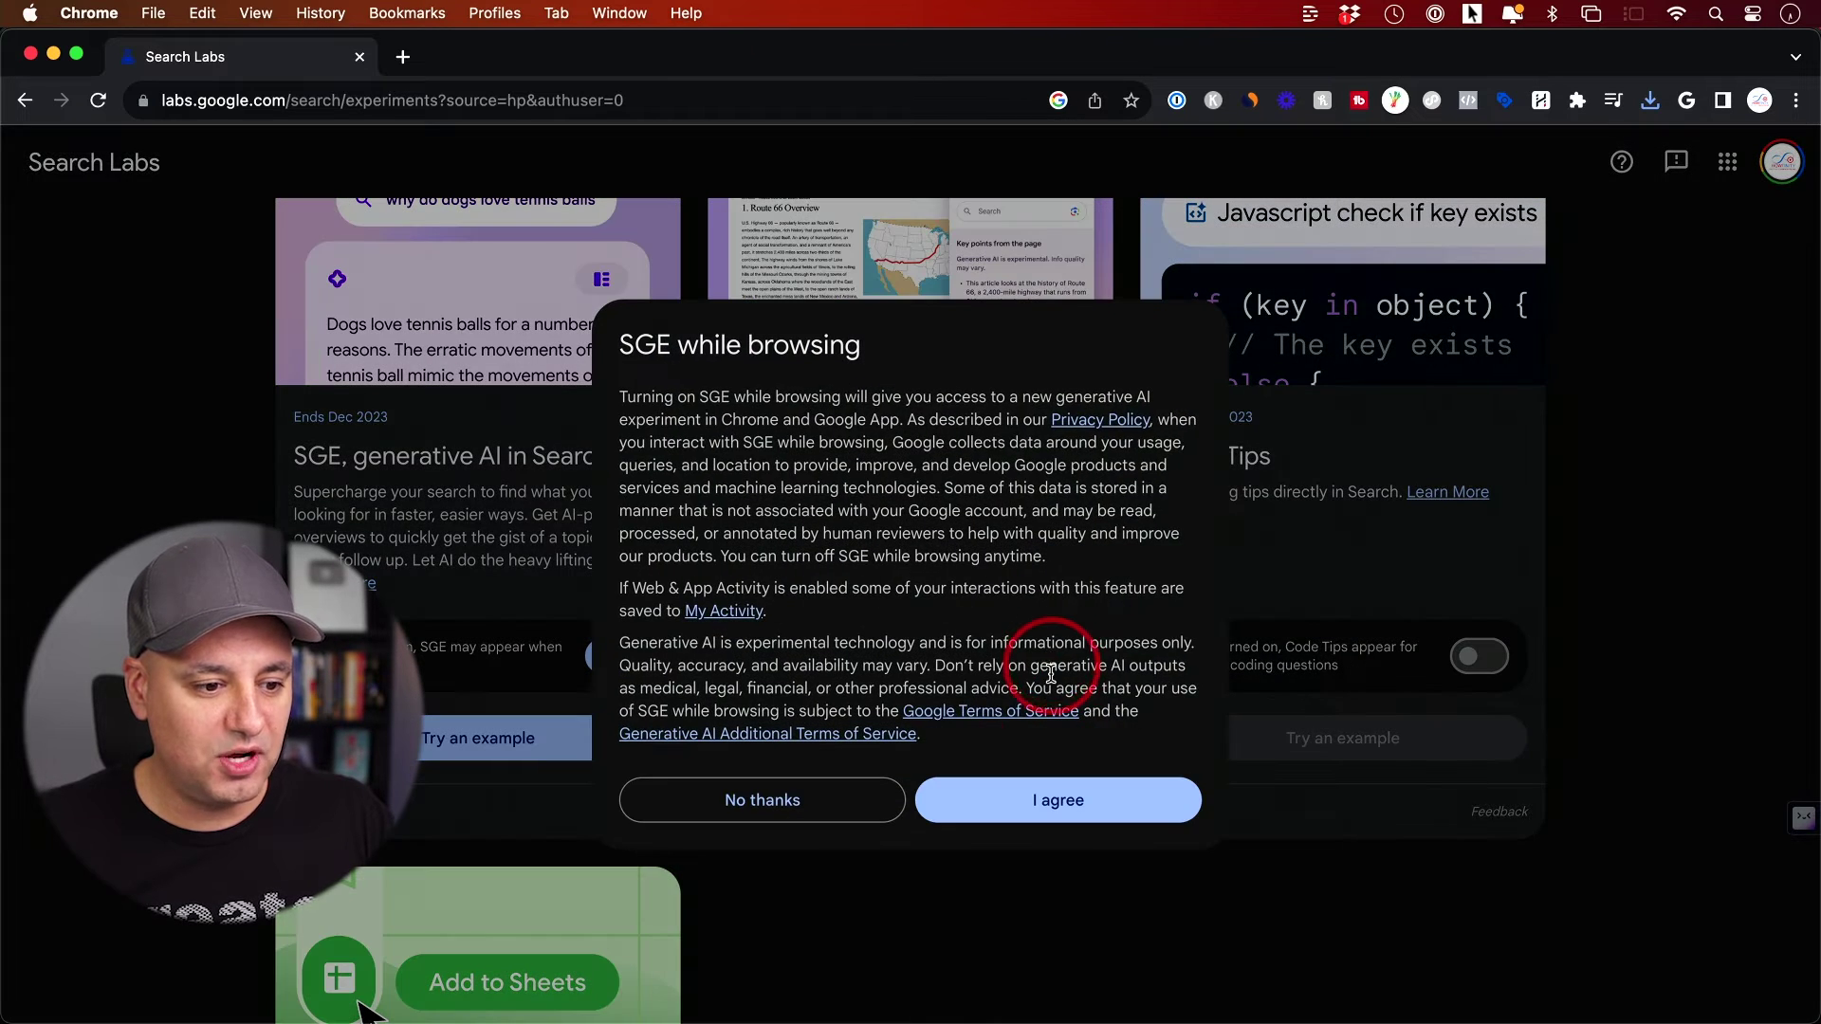
click(1036, 799)
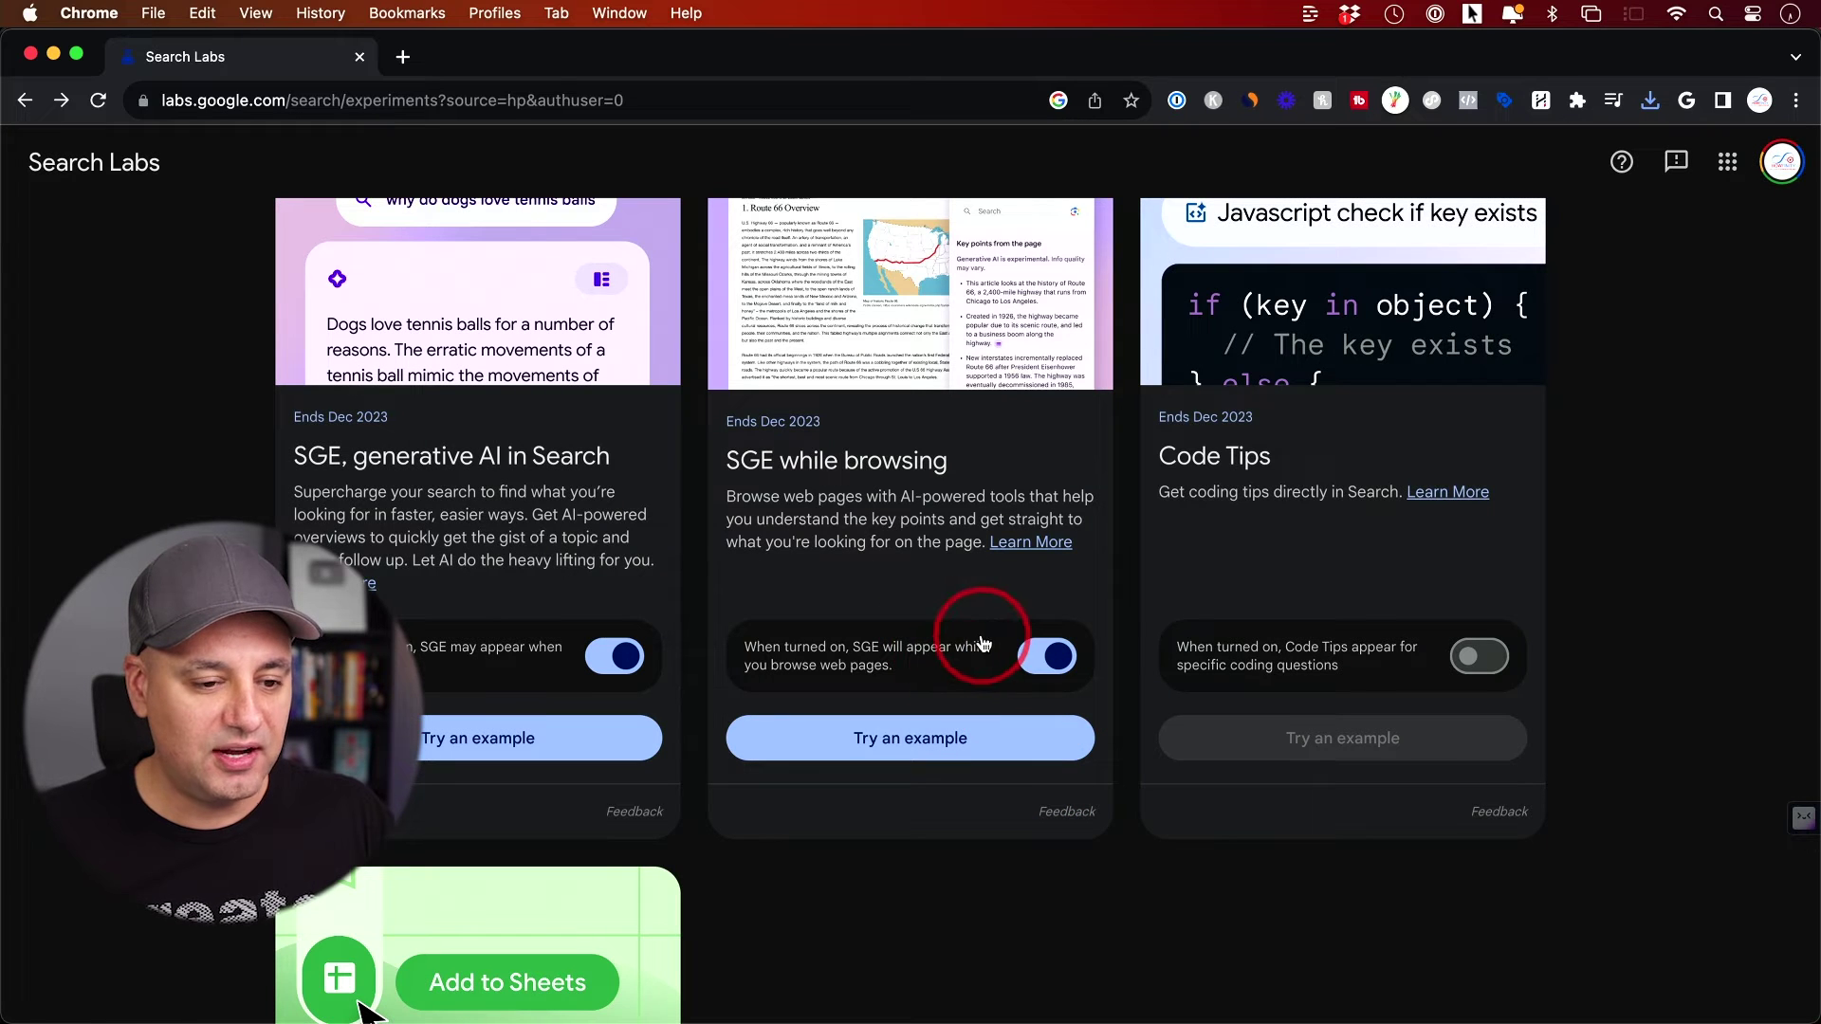
scroll(983, 644, down, 5)
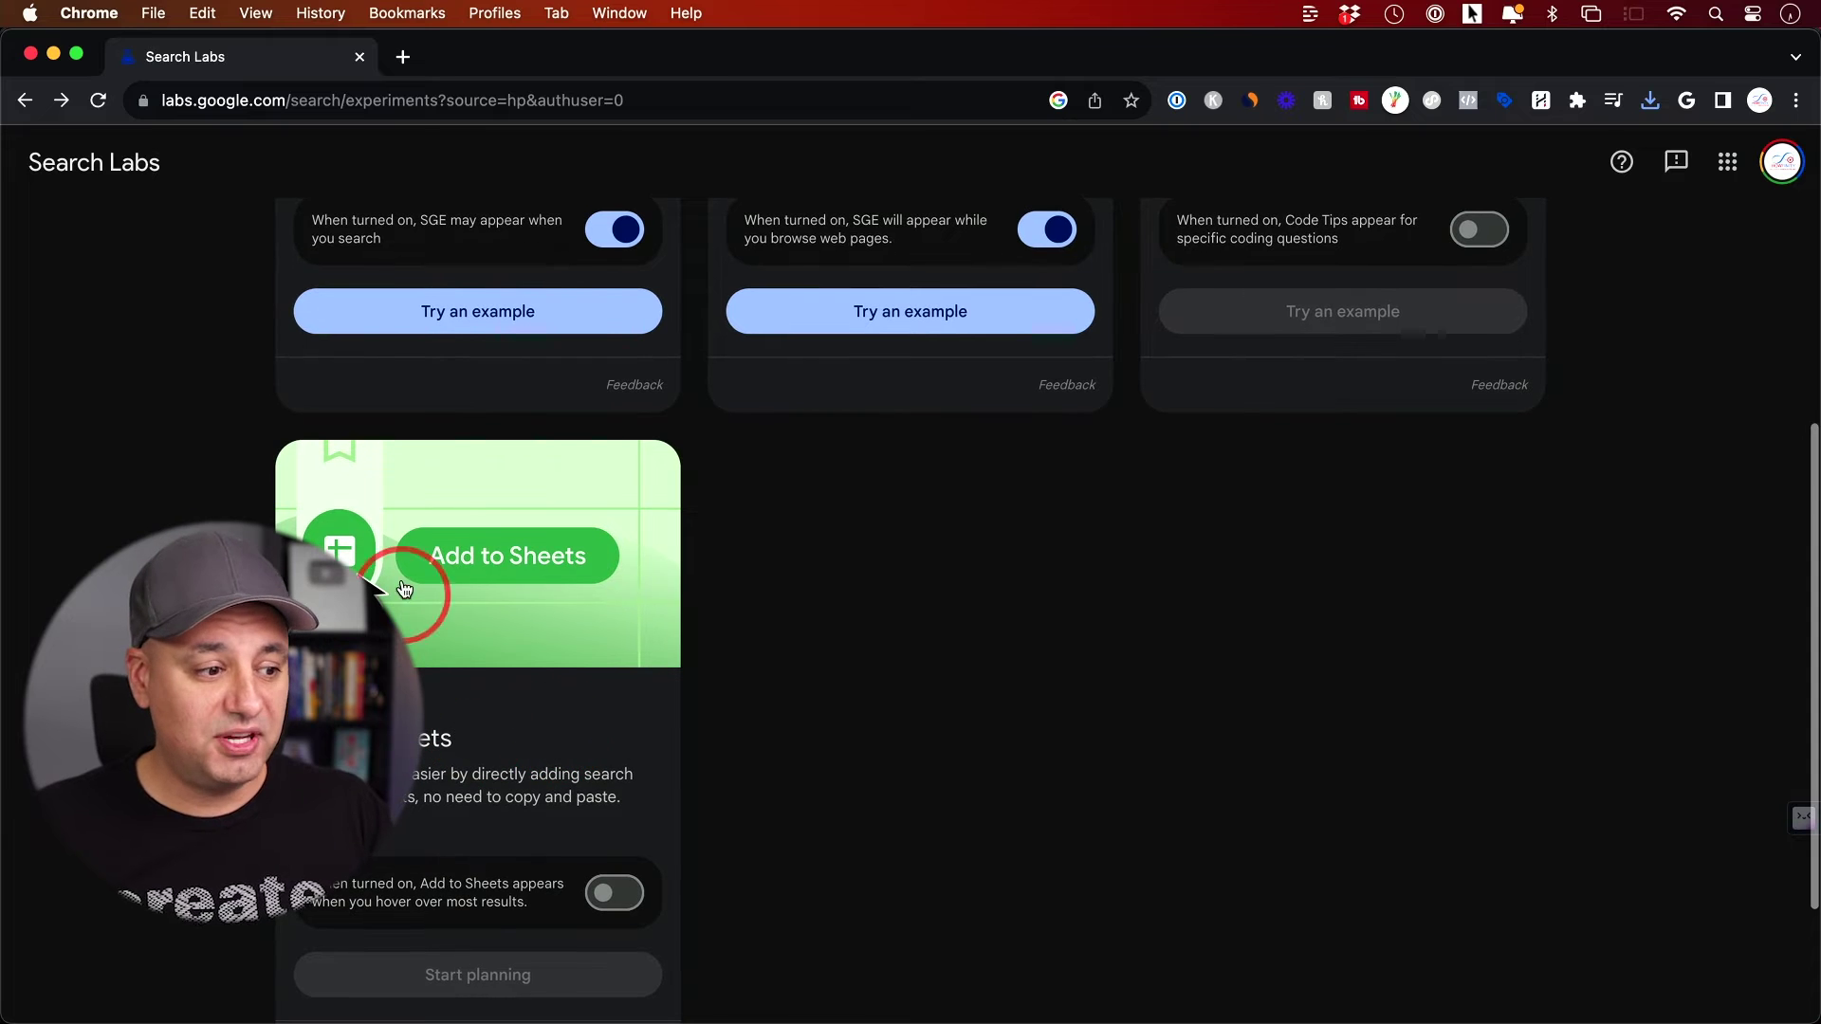
scroll(512, 664, down, 1)
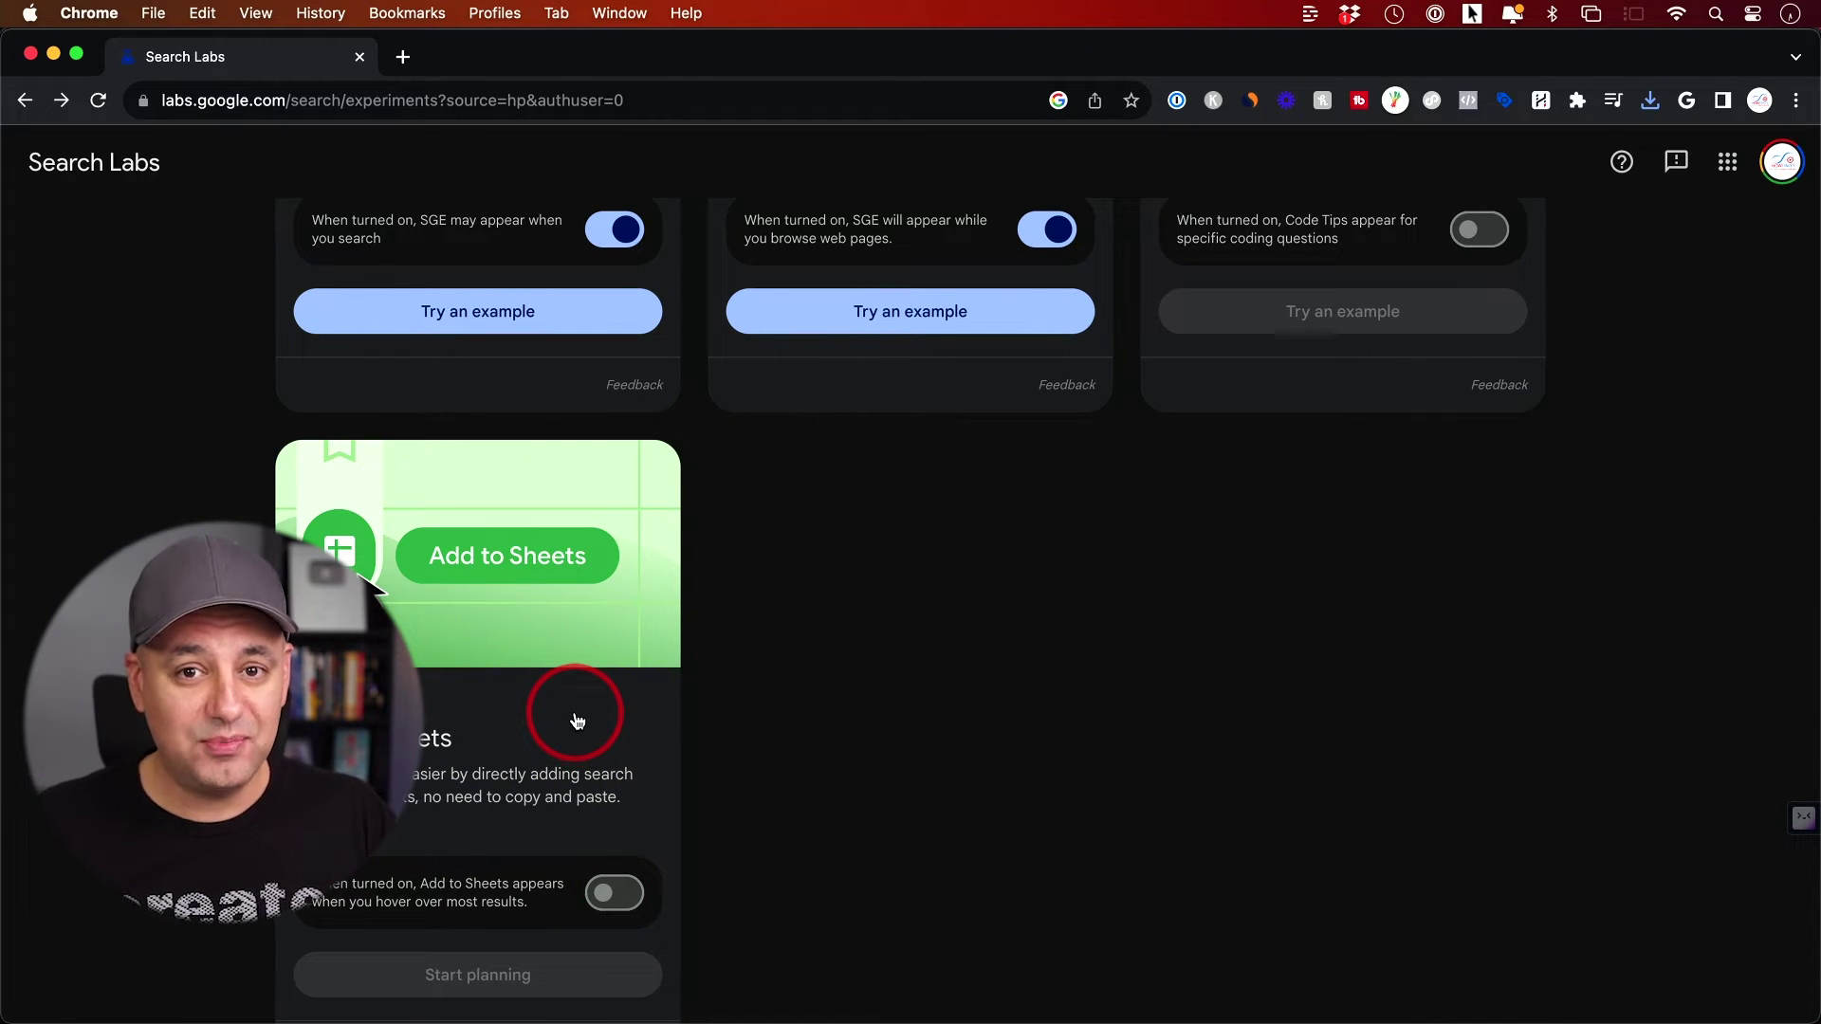
scroll(579, 716, up, 2)
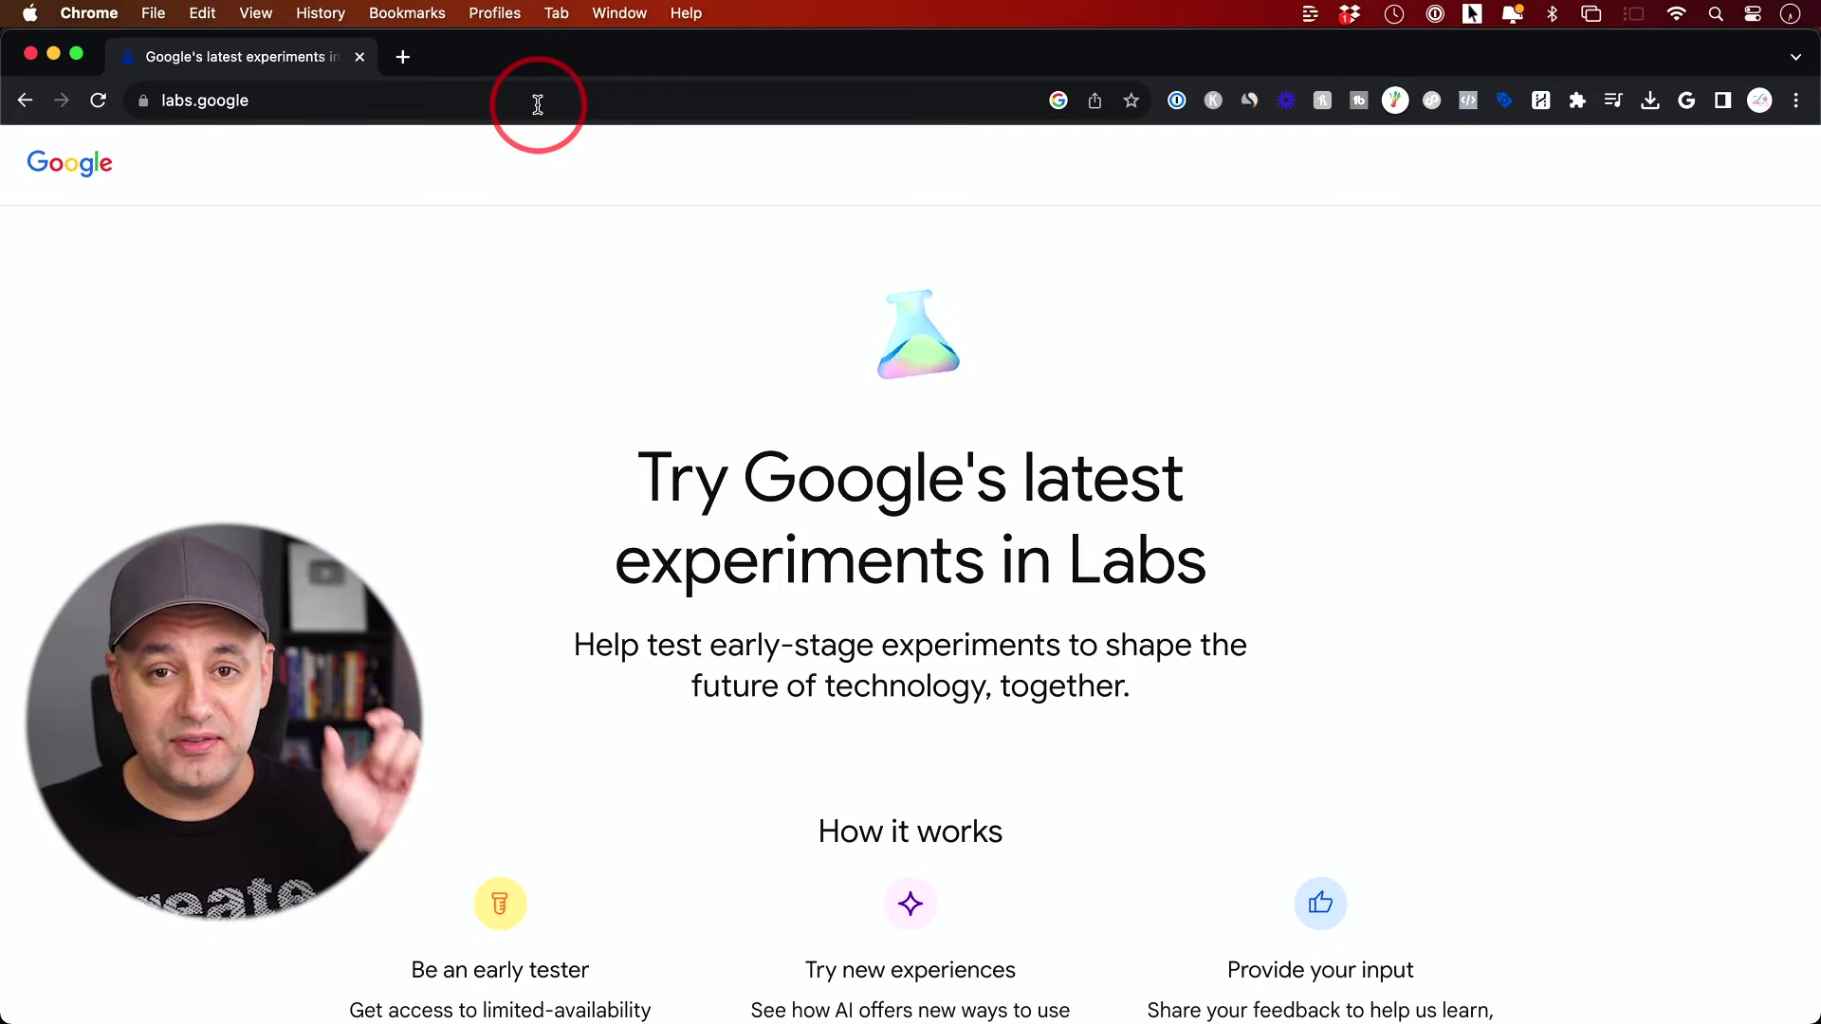
scroll(571, 284, down, 10)
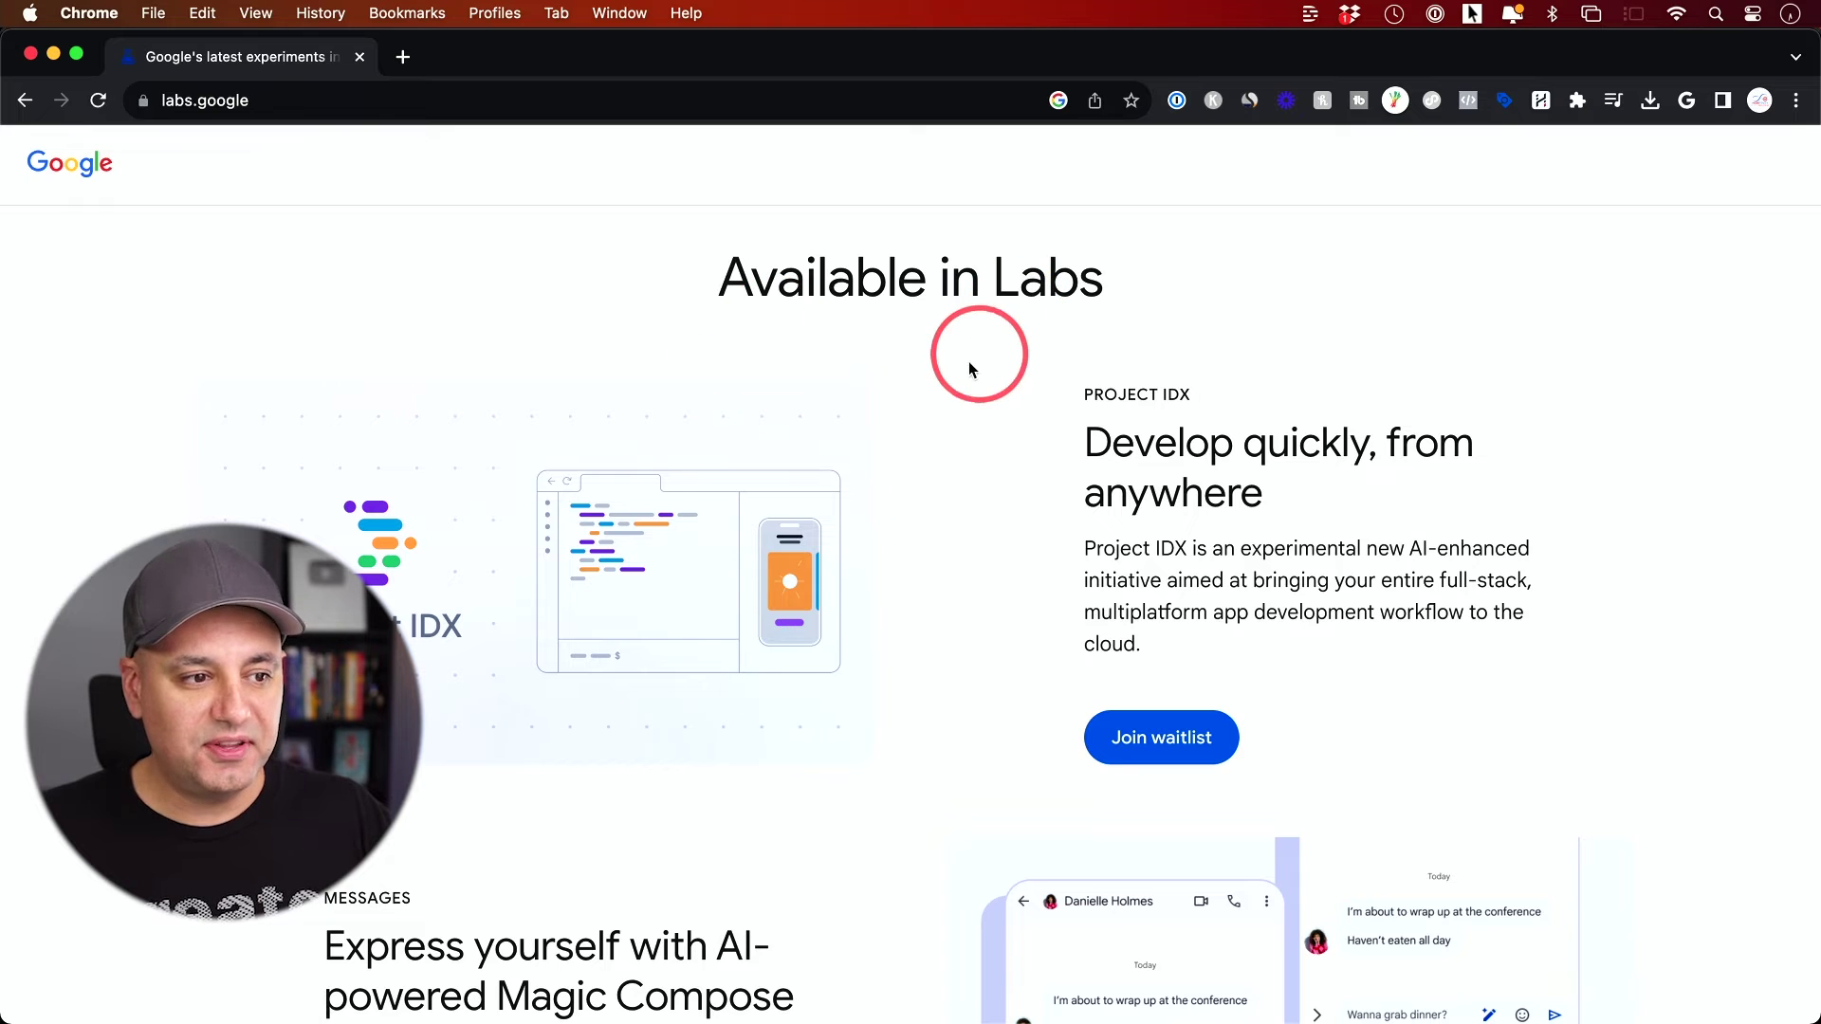
scroll(947, 378, down, 7)
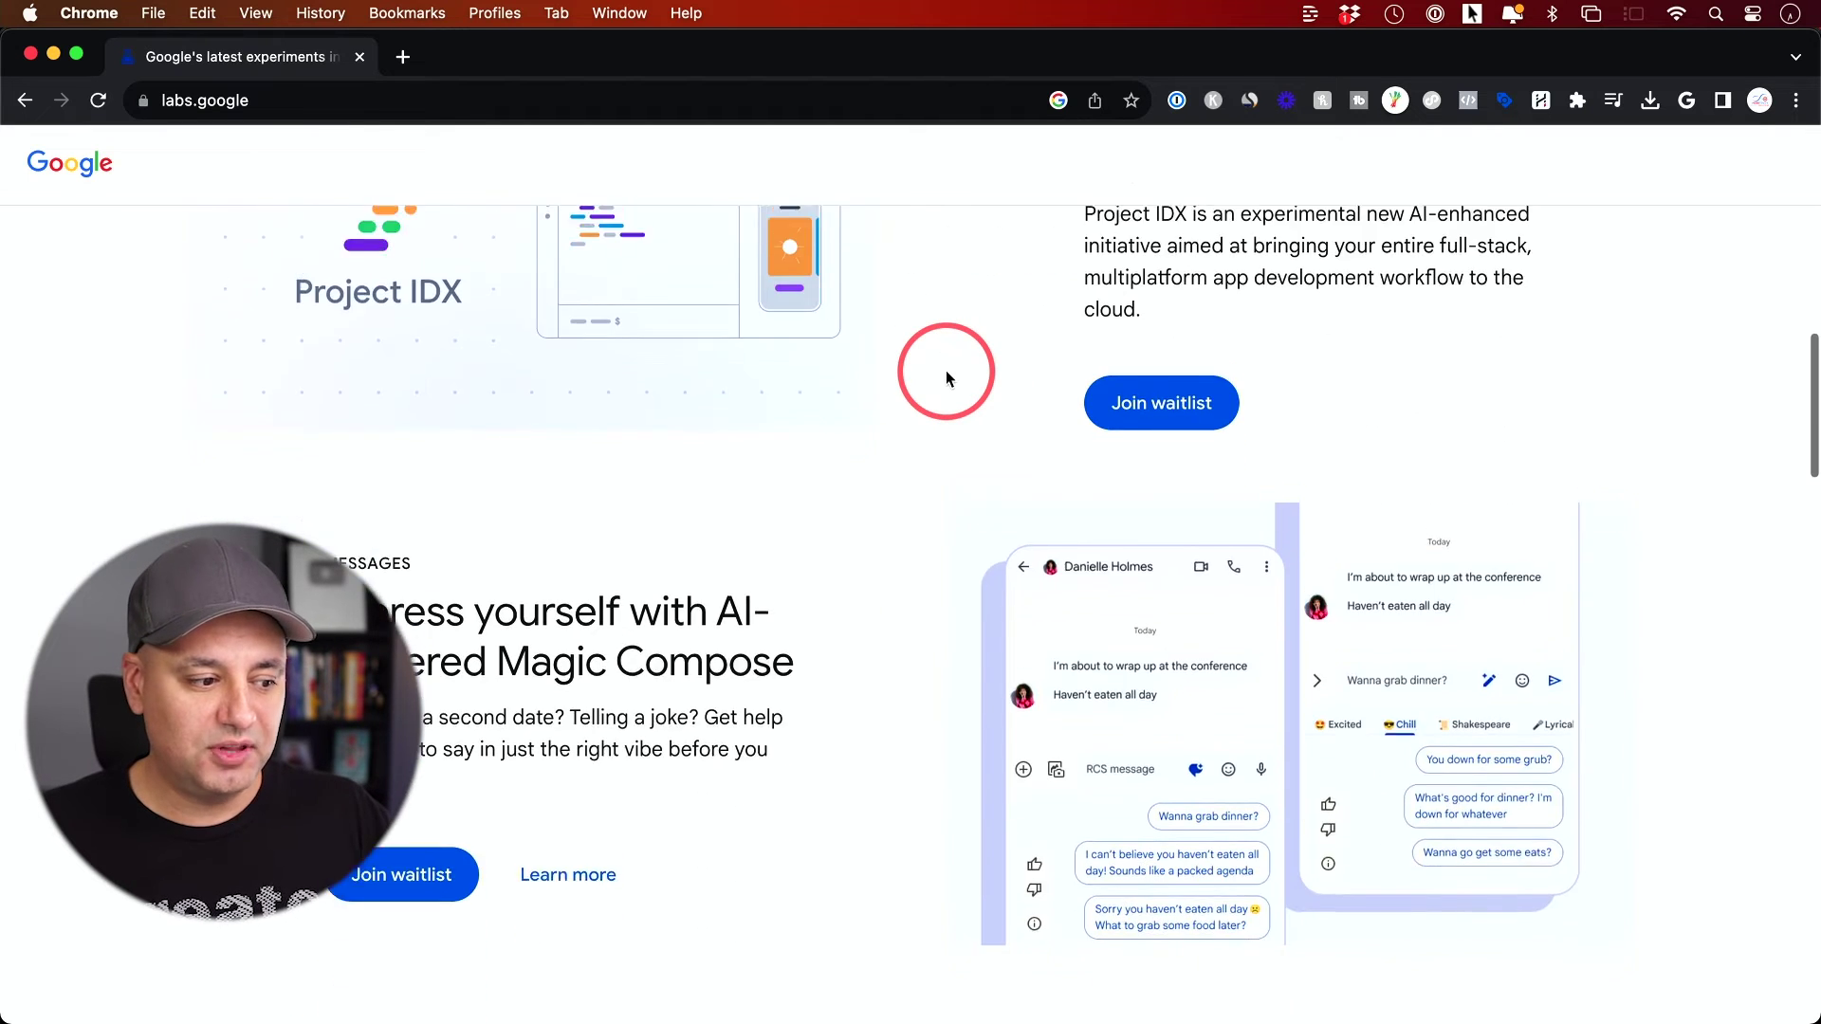
scroll(730, 599, down, 1)
scroll(730, 607, down, 5)
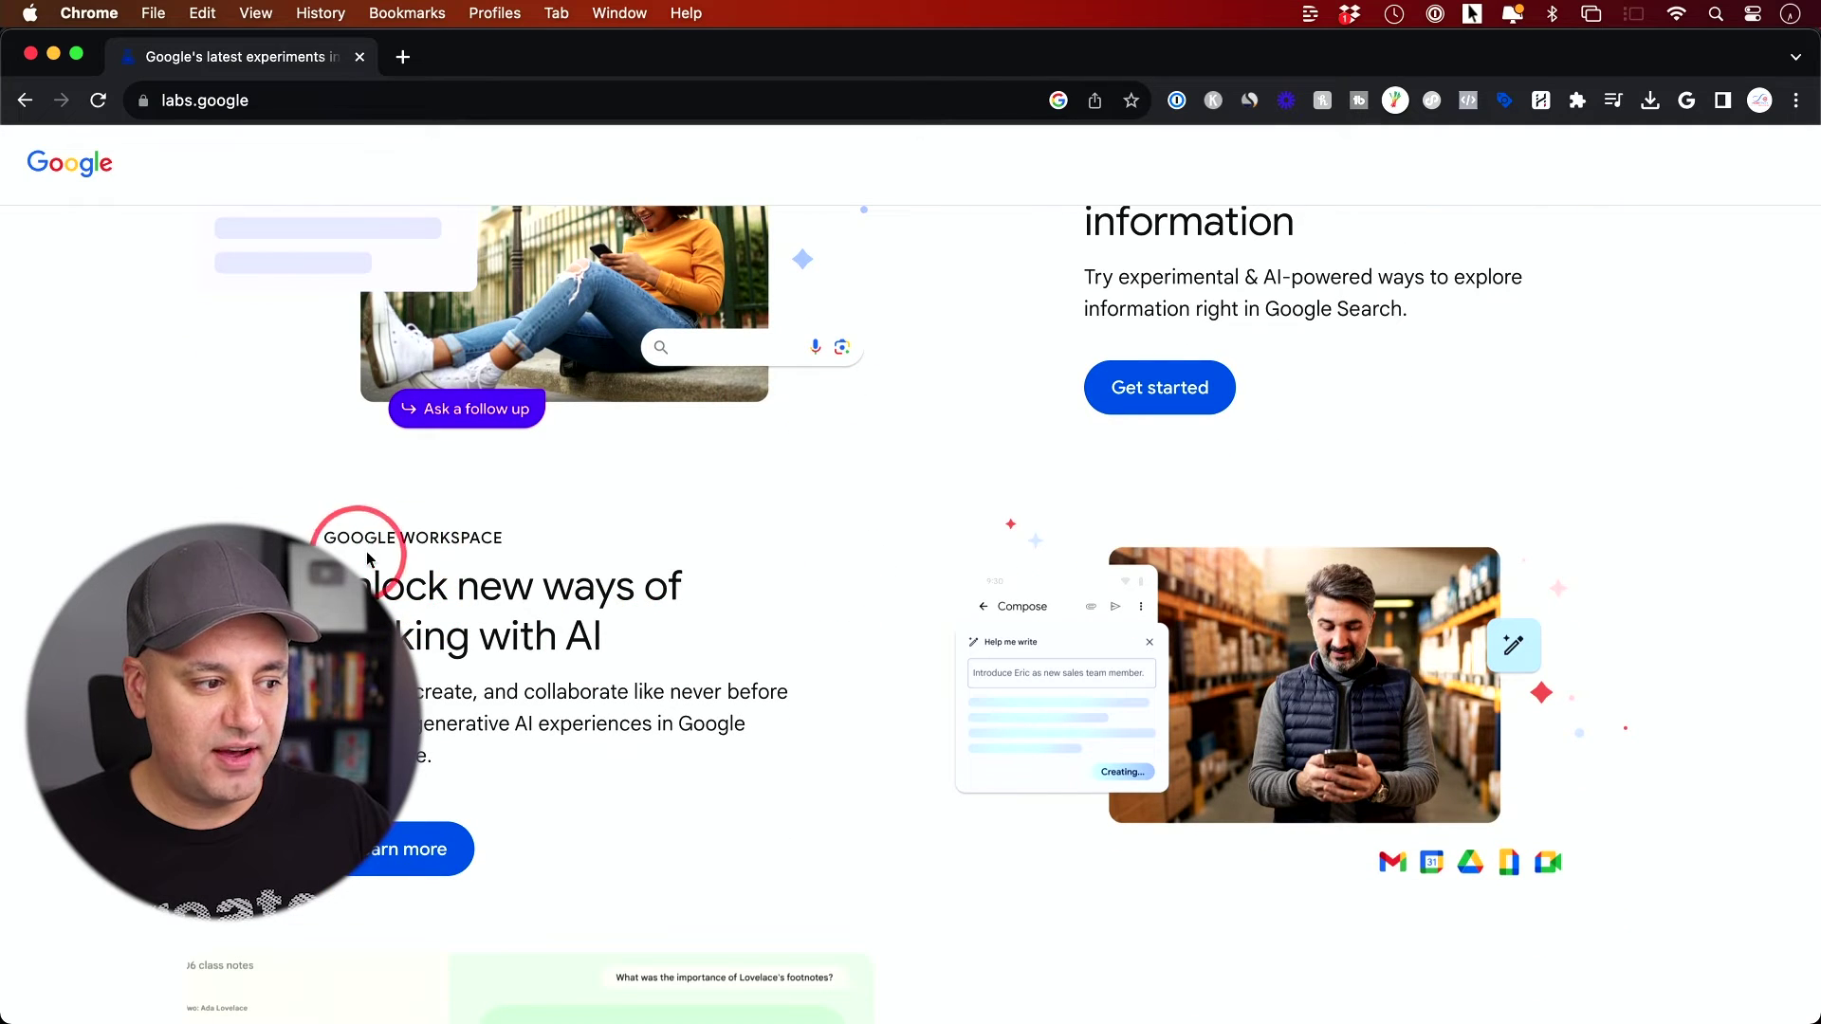
scroll(906, 713, down, 6)
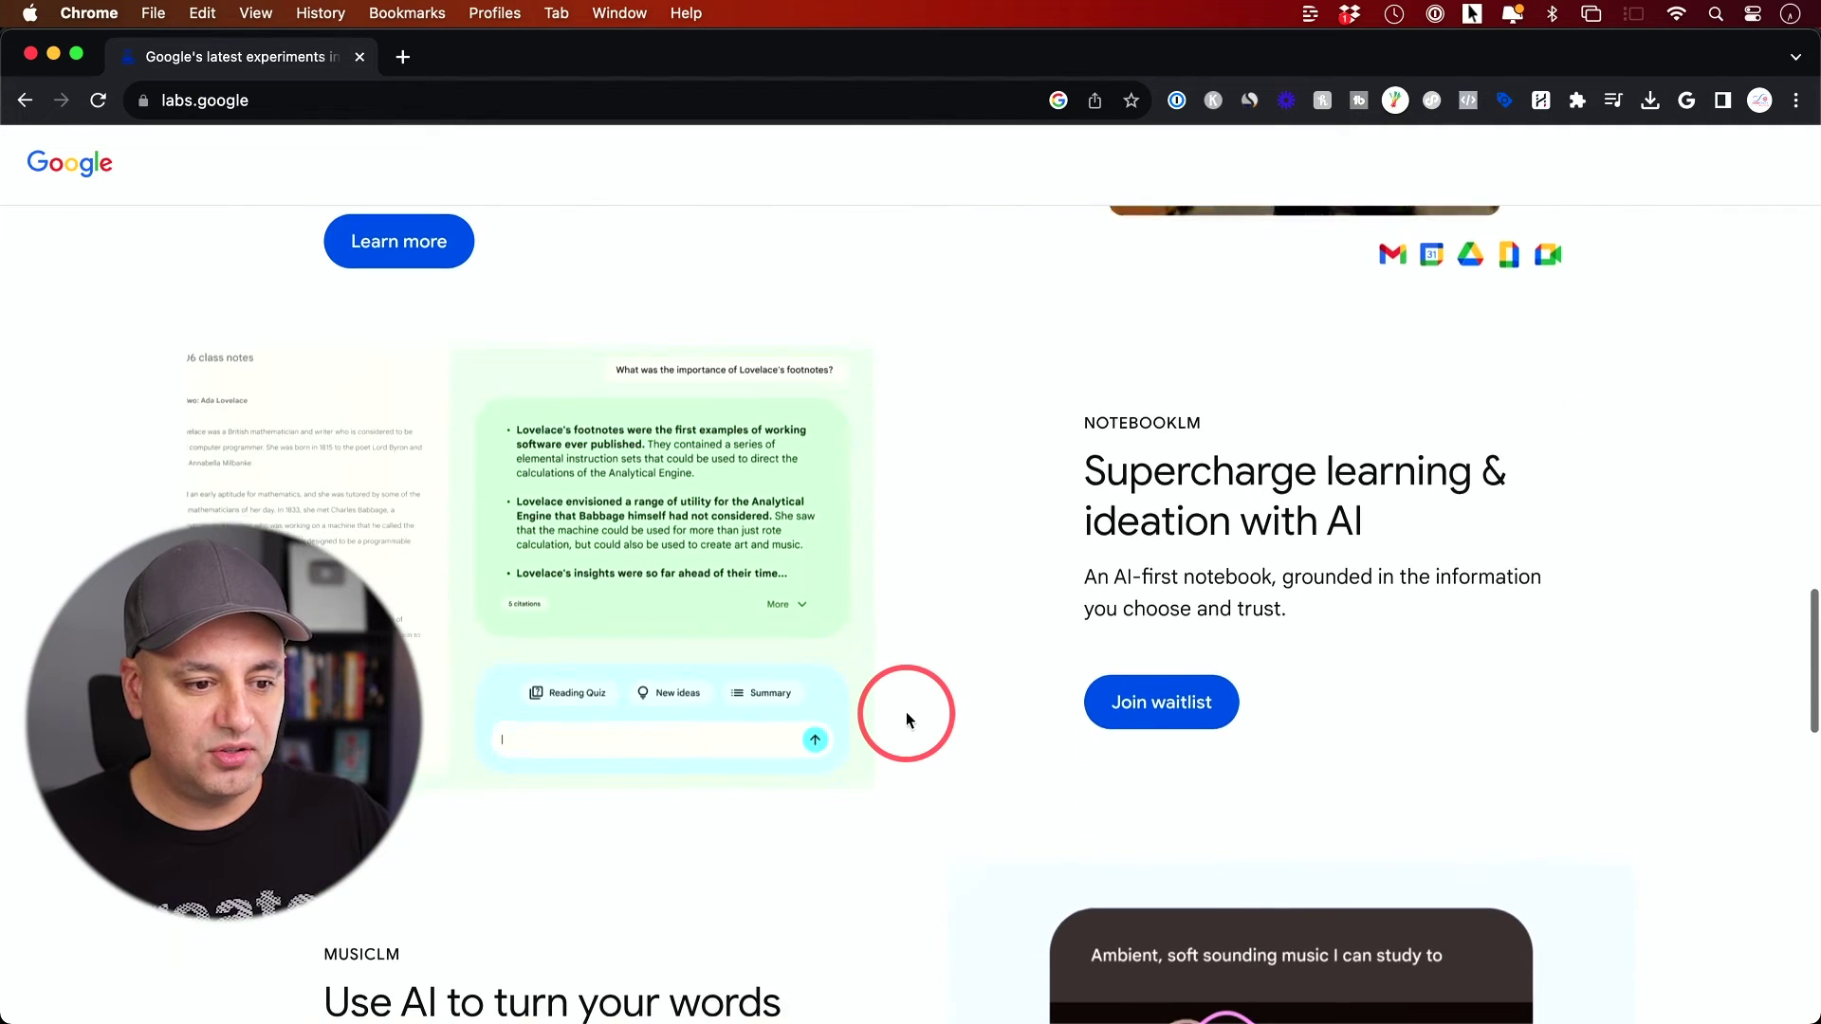
scroll(1028, 549, down, 4)
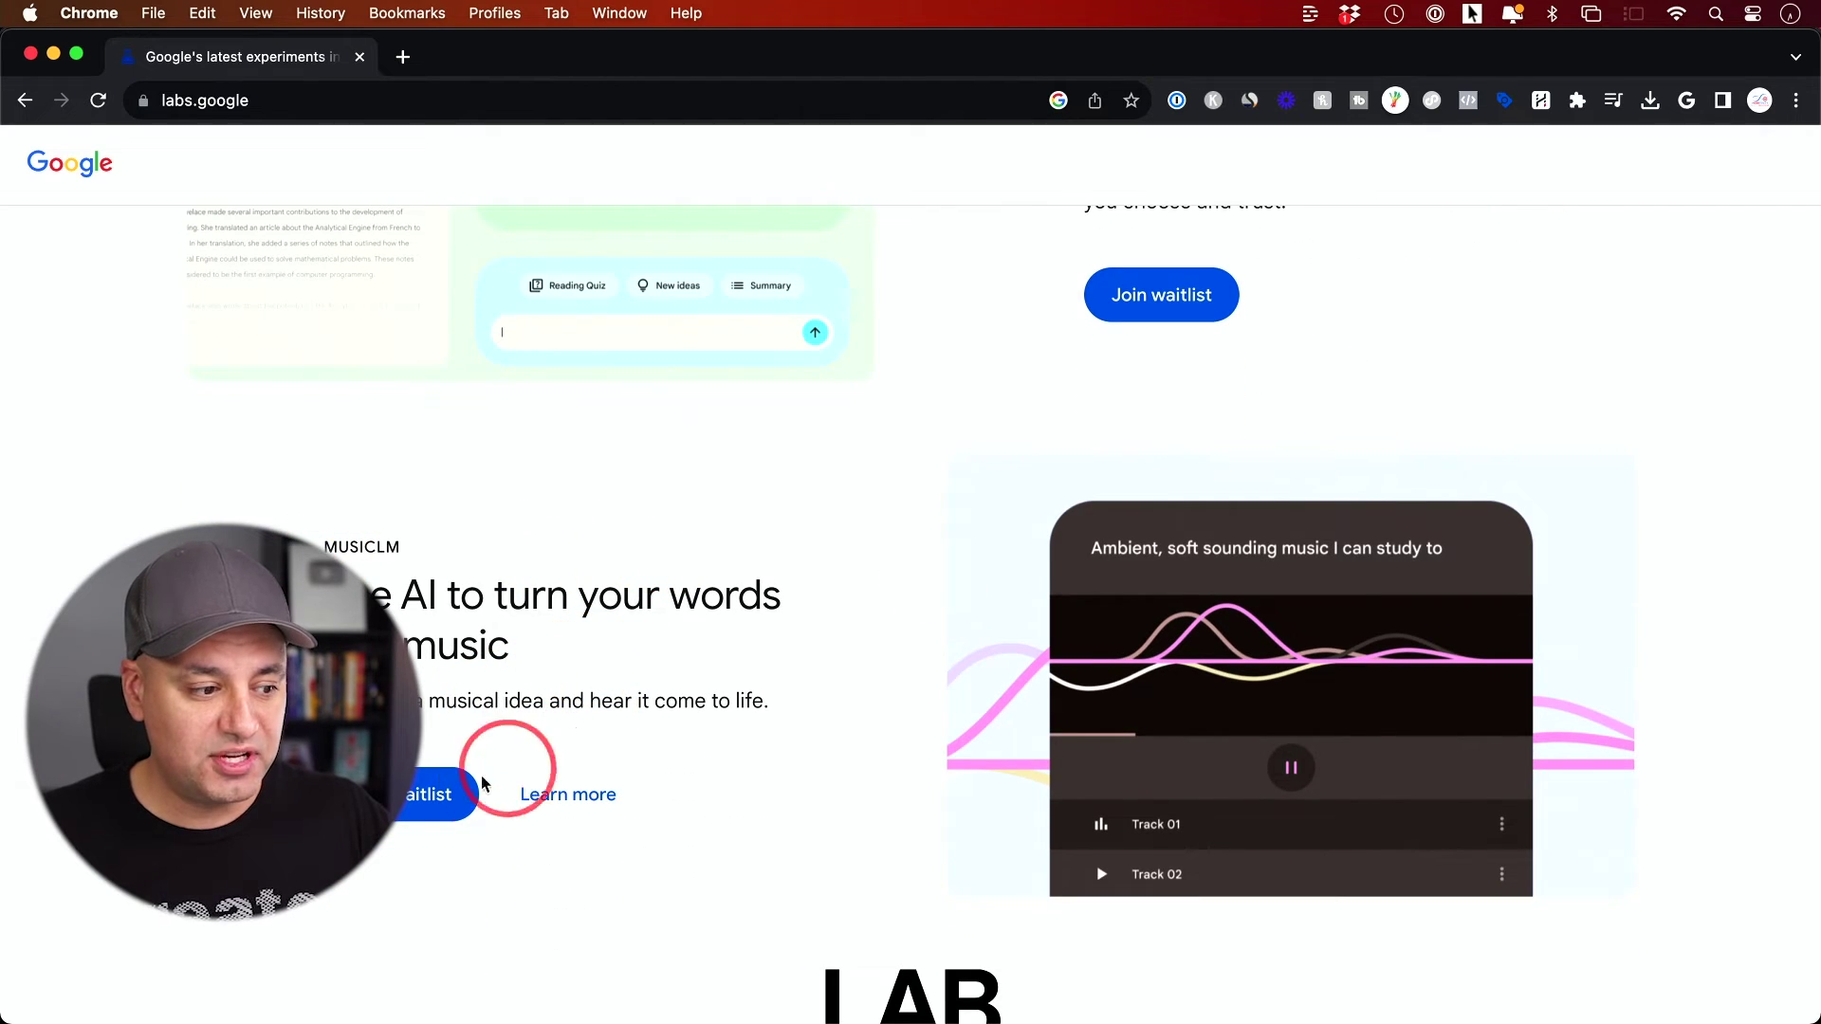
scroll(847, 716, down, 1)
scroll(847, 716, down, 1)
scroll(846, 716, up, 1)
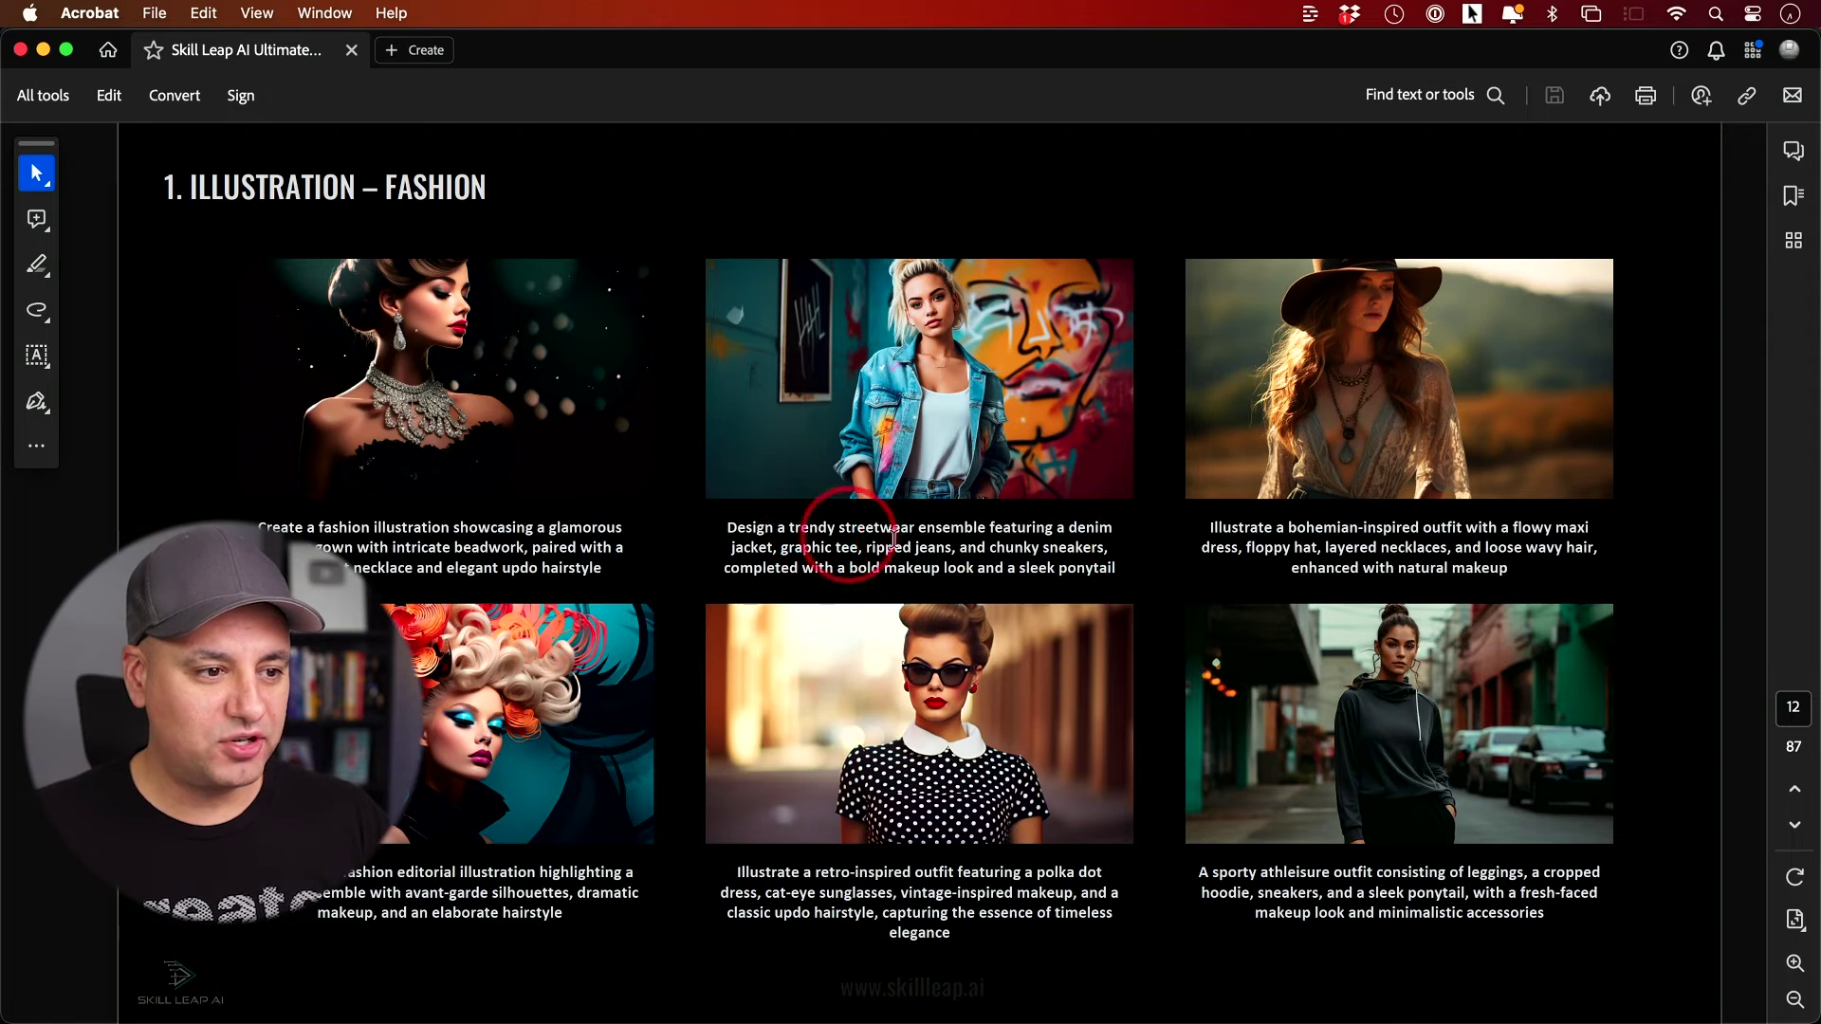
Step: Copy the soaring-bird Flat Graphic Art caption from the PDF into the Google search box
scroll(927, 547, down, 1)
scroll(926, 547, down, 1)
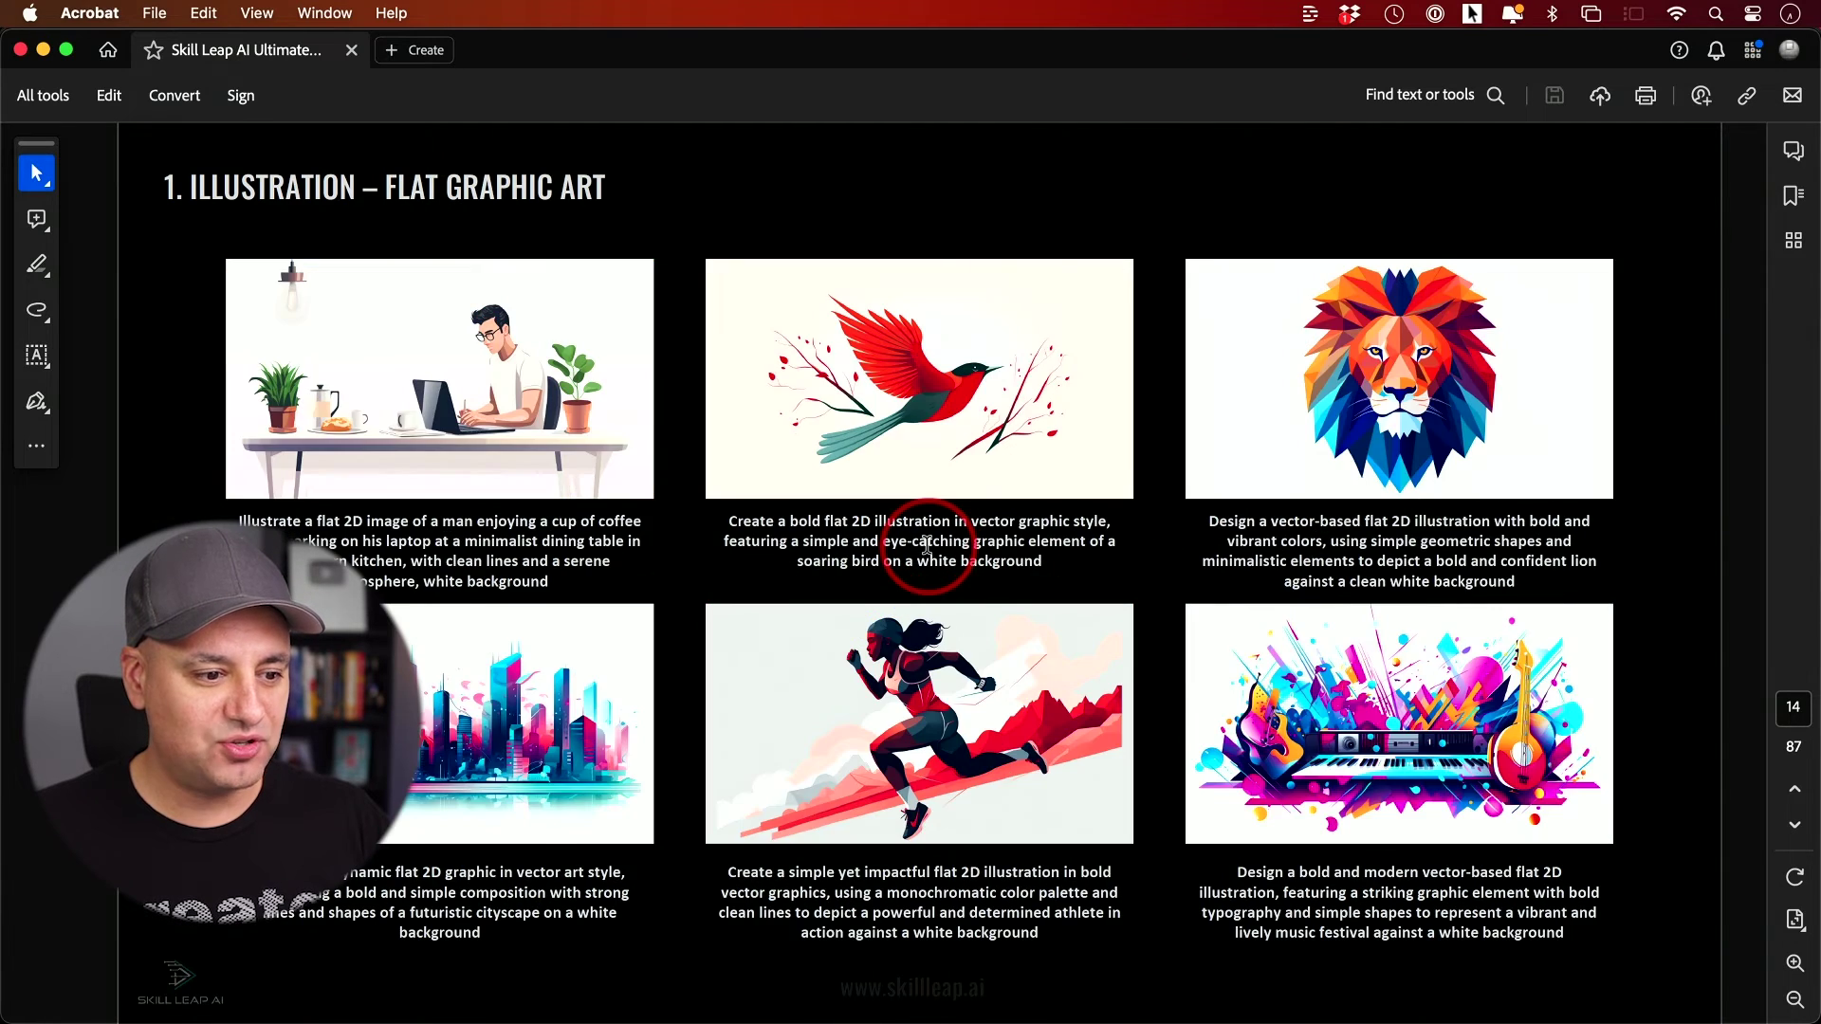
scroll(926, 546, down, 1)
scroll(926, 546, up, 1)
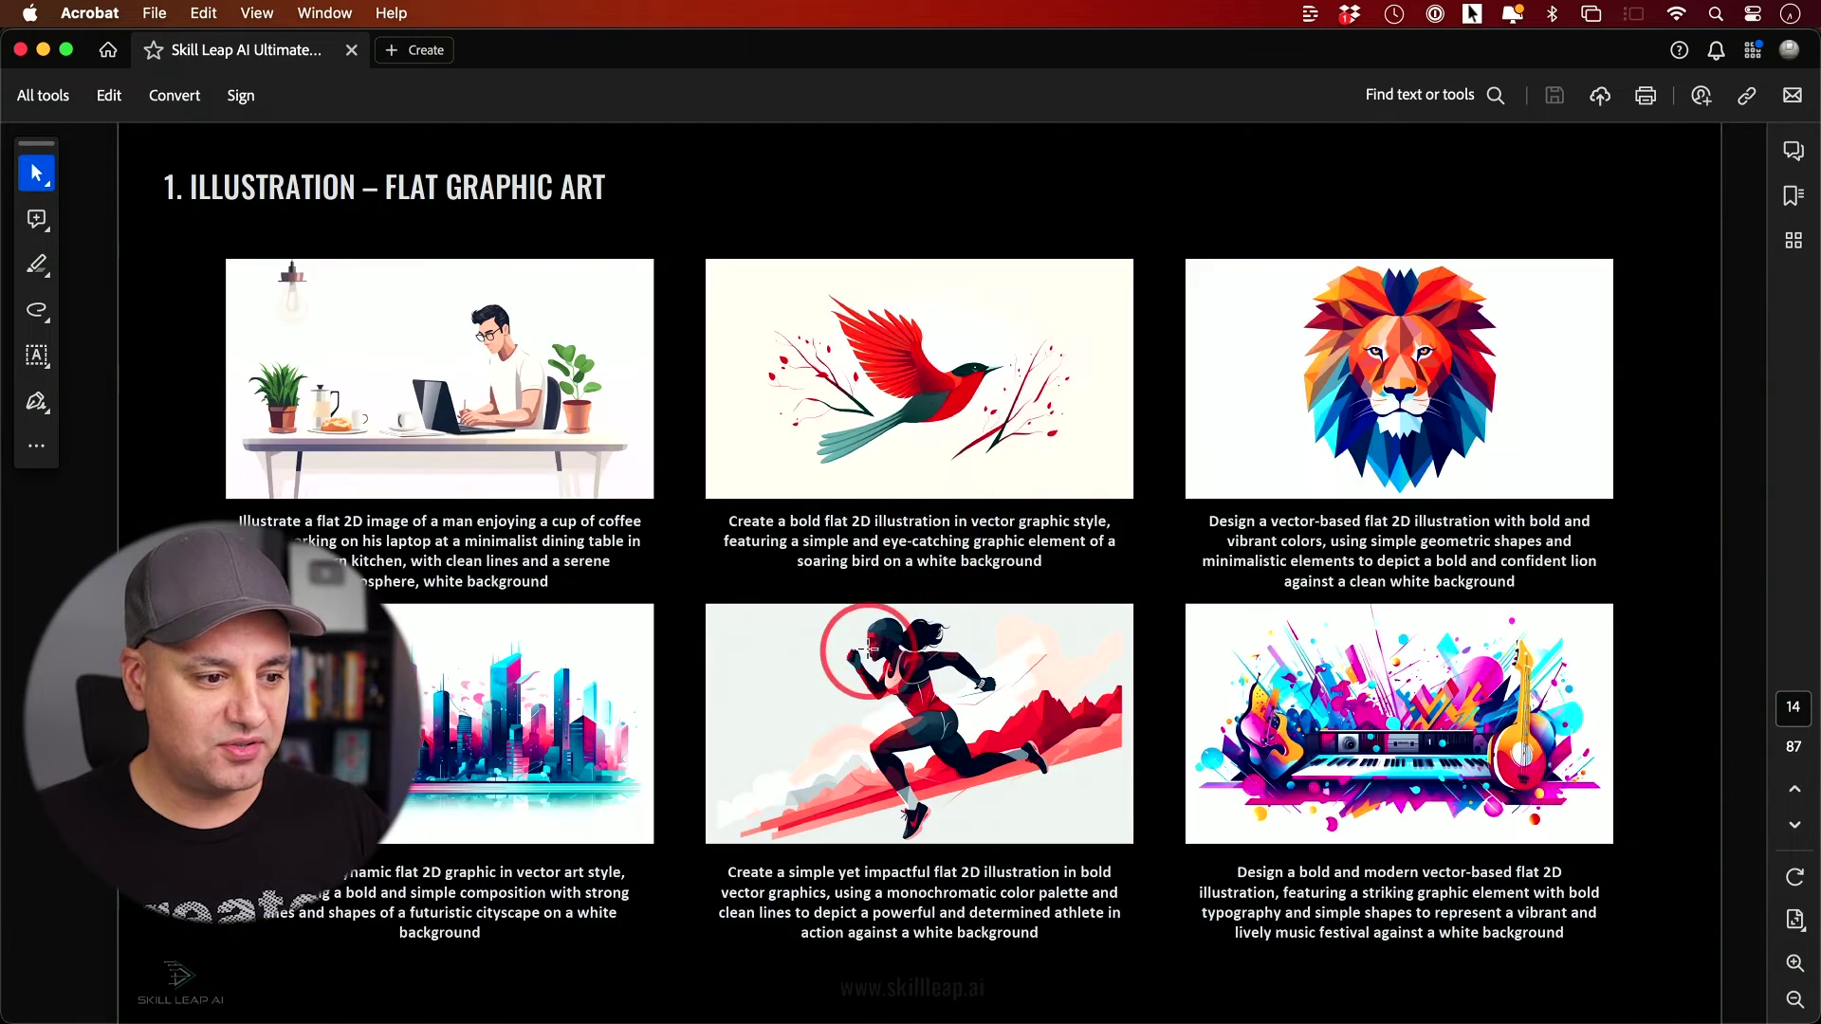
drag(729, 543, 1041, 570)
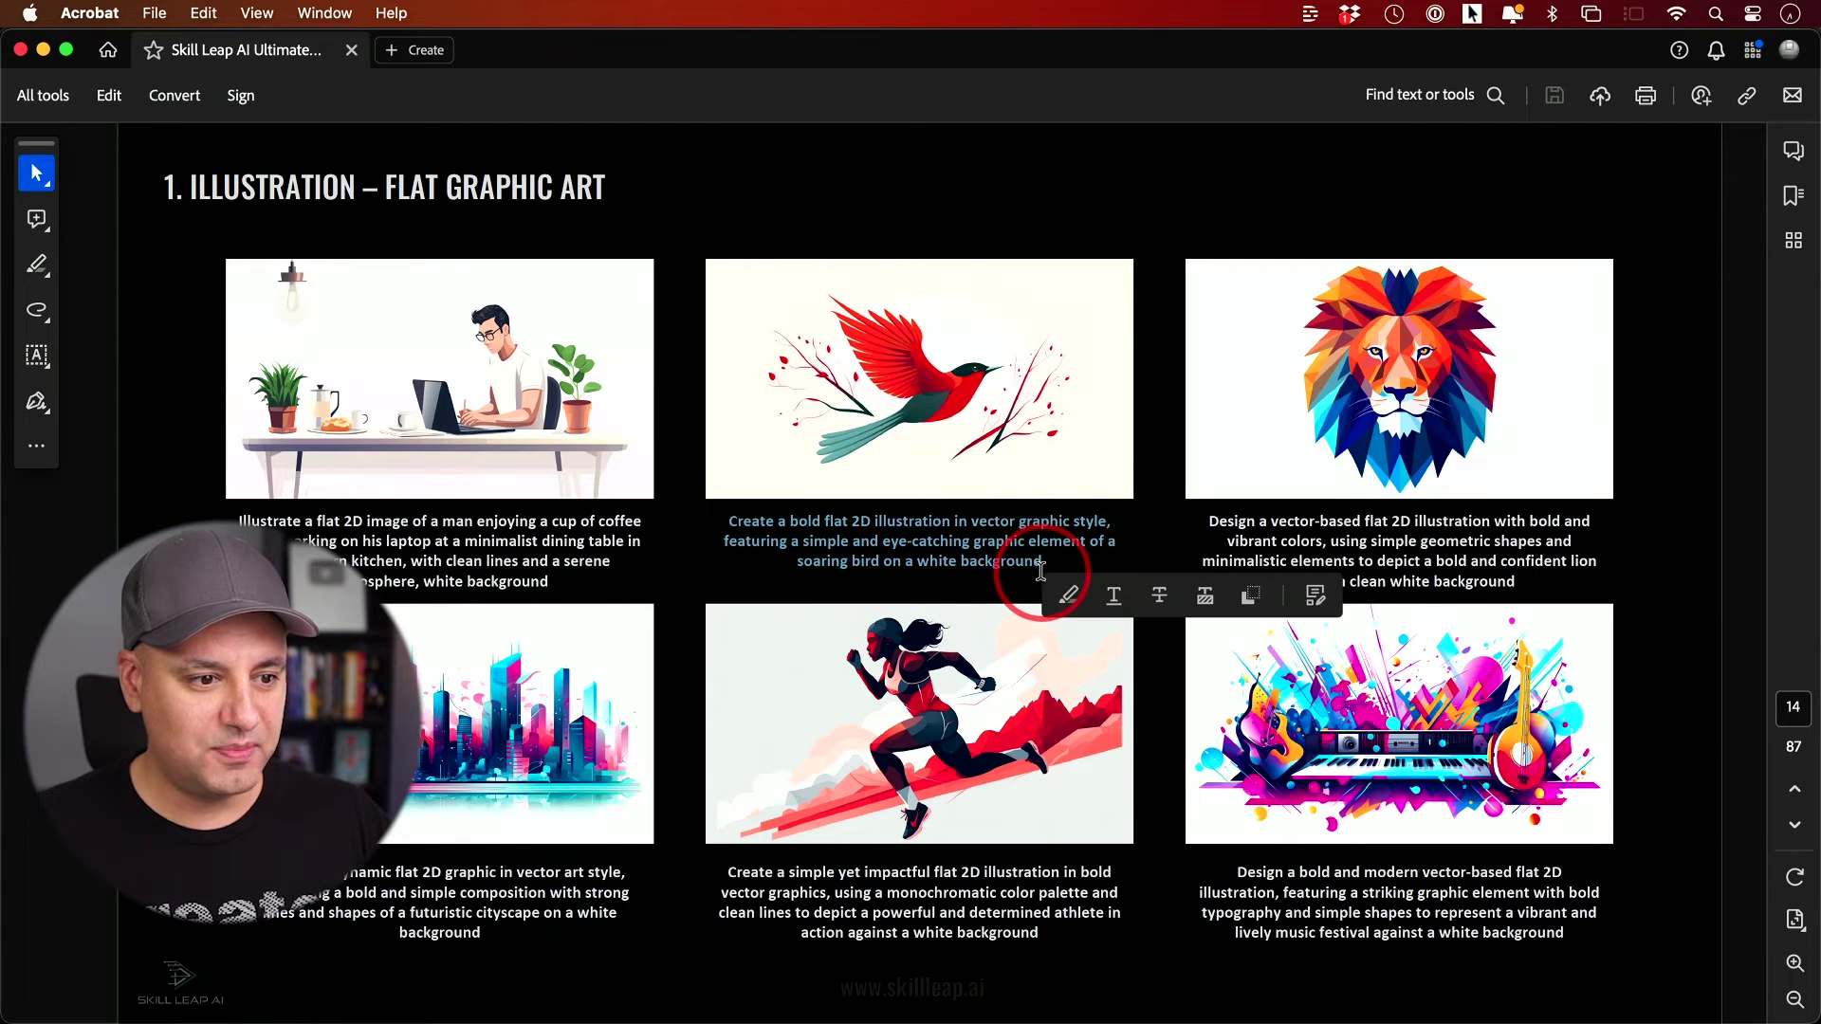
key(super+c)
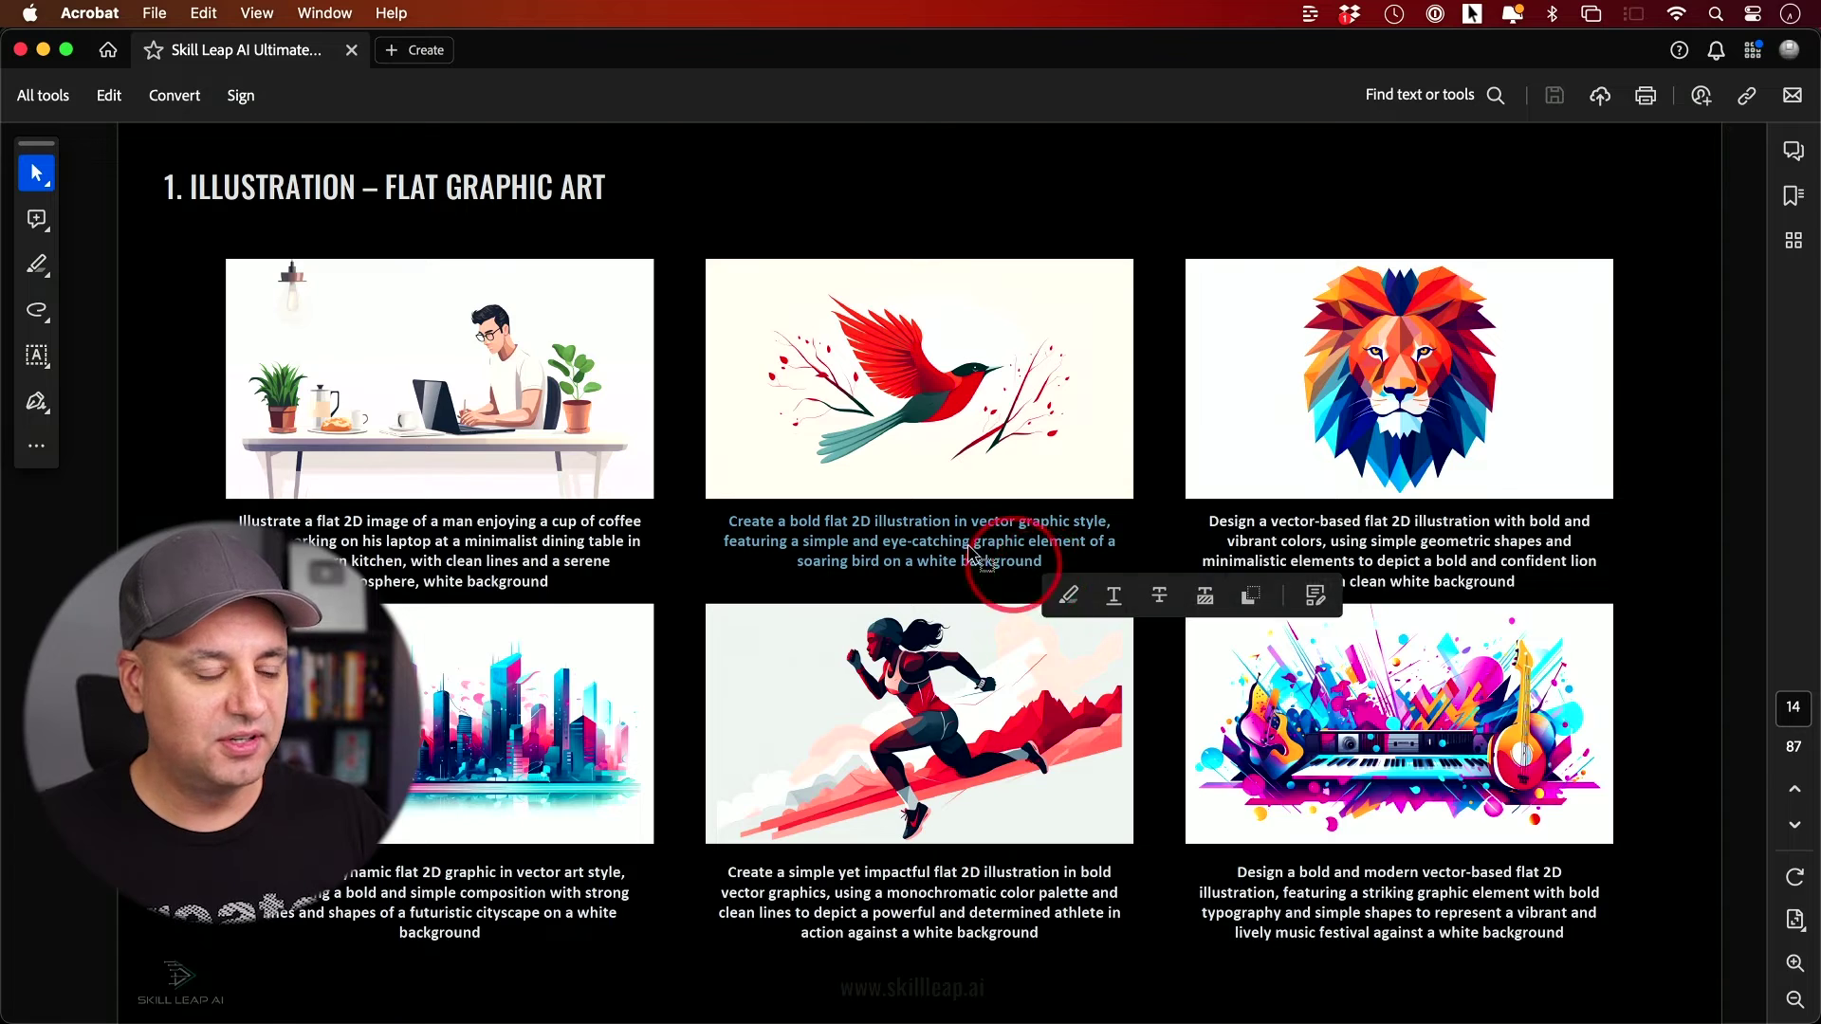
key(super+Tab)
key(super+v)
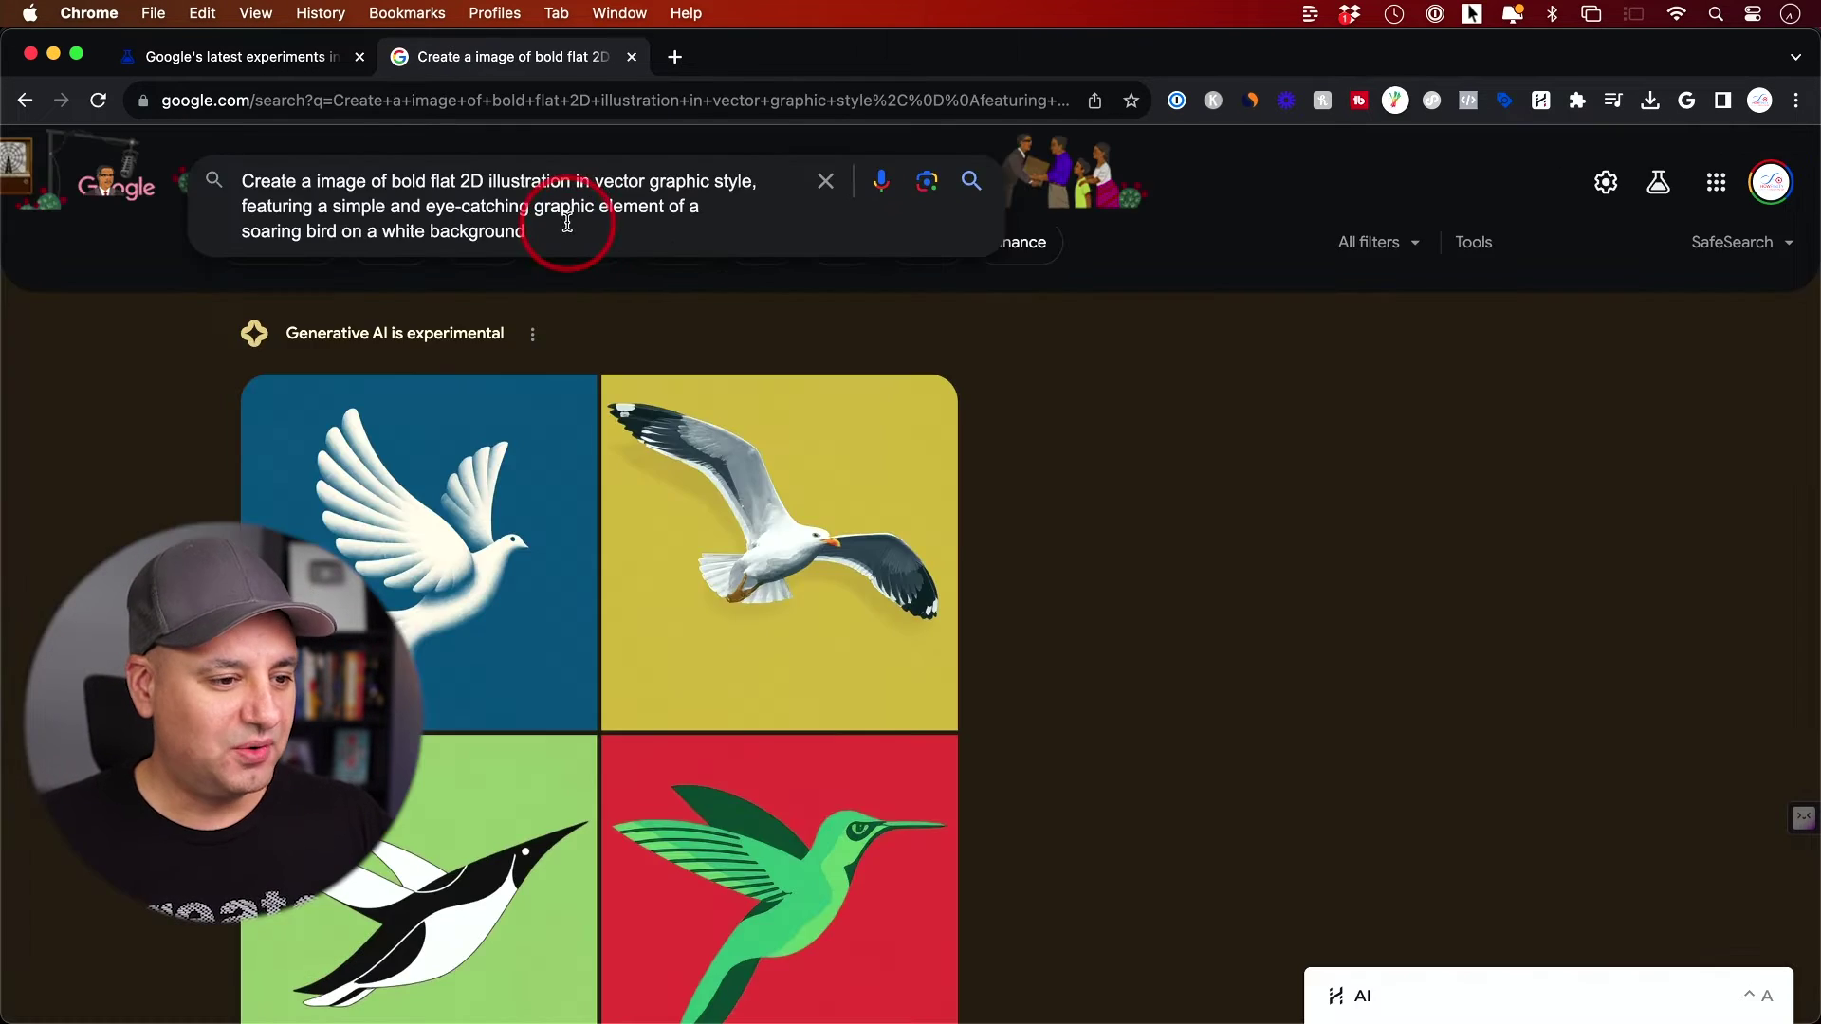
Step: Review the four flat-style soaring-bird images against the prompt in the PDF
scroll(695, 449, down, 2)
key(super+Tab)
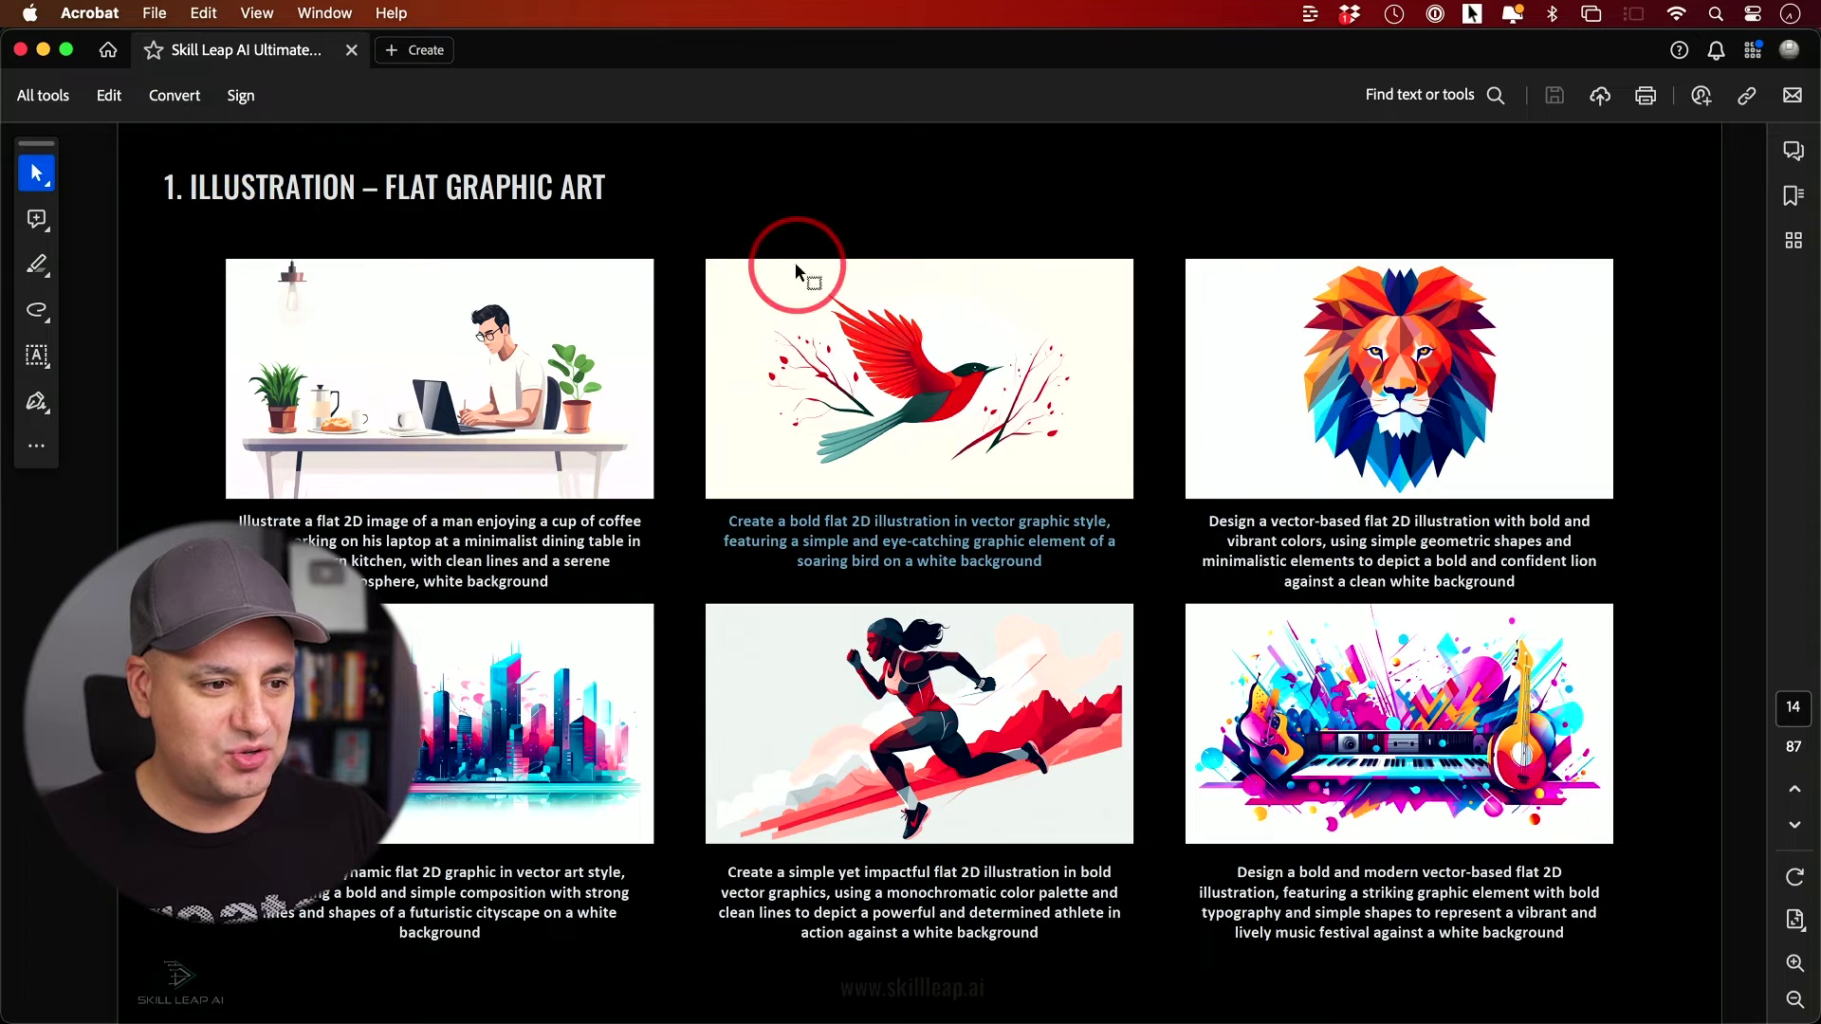
key(super+Tab)
scroll(753, 283, down, 1)
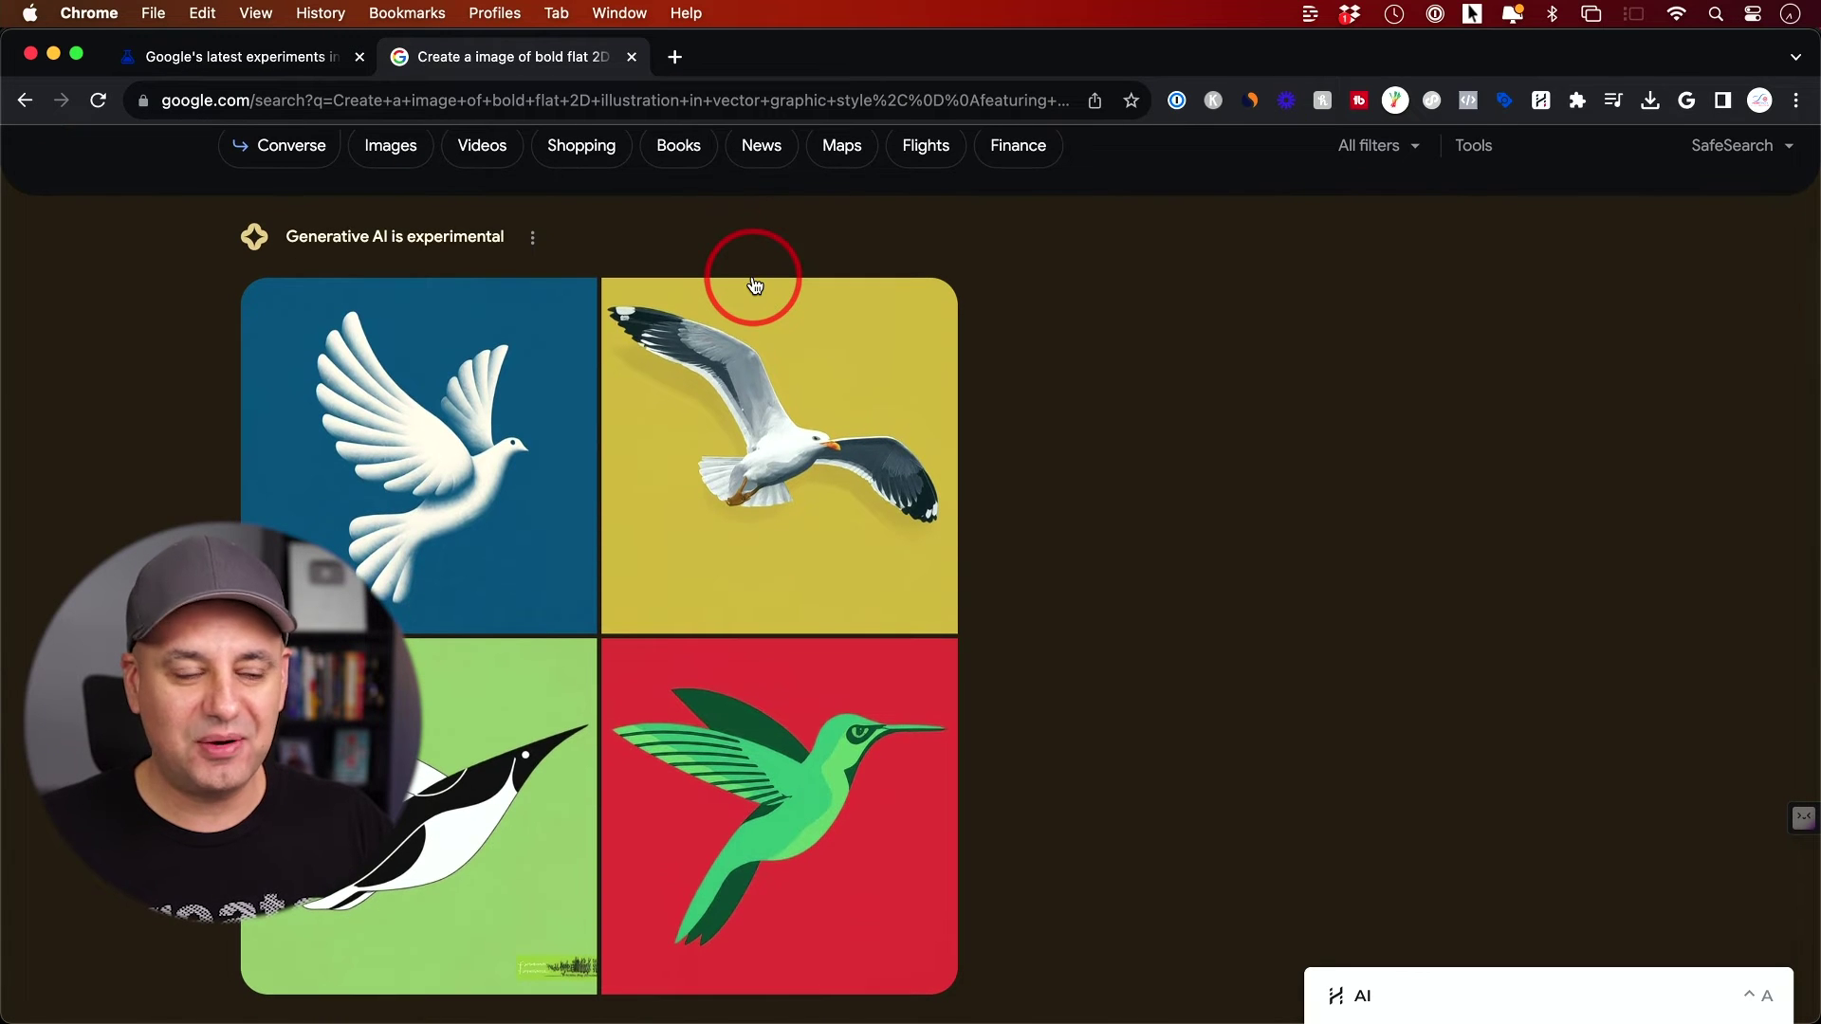
scroll(755, 285, down, 2)
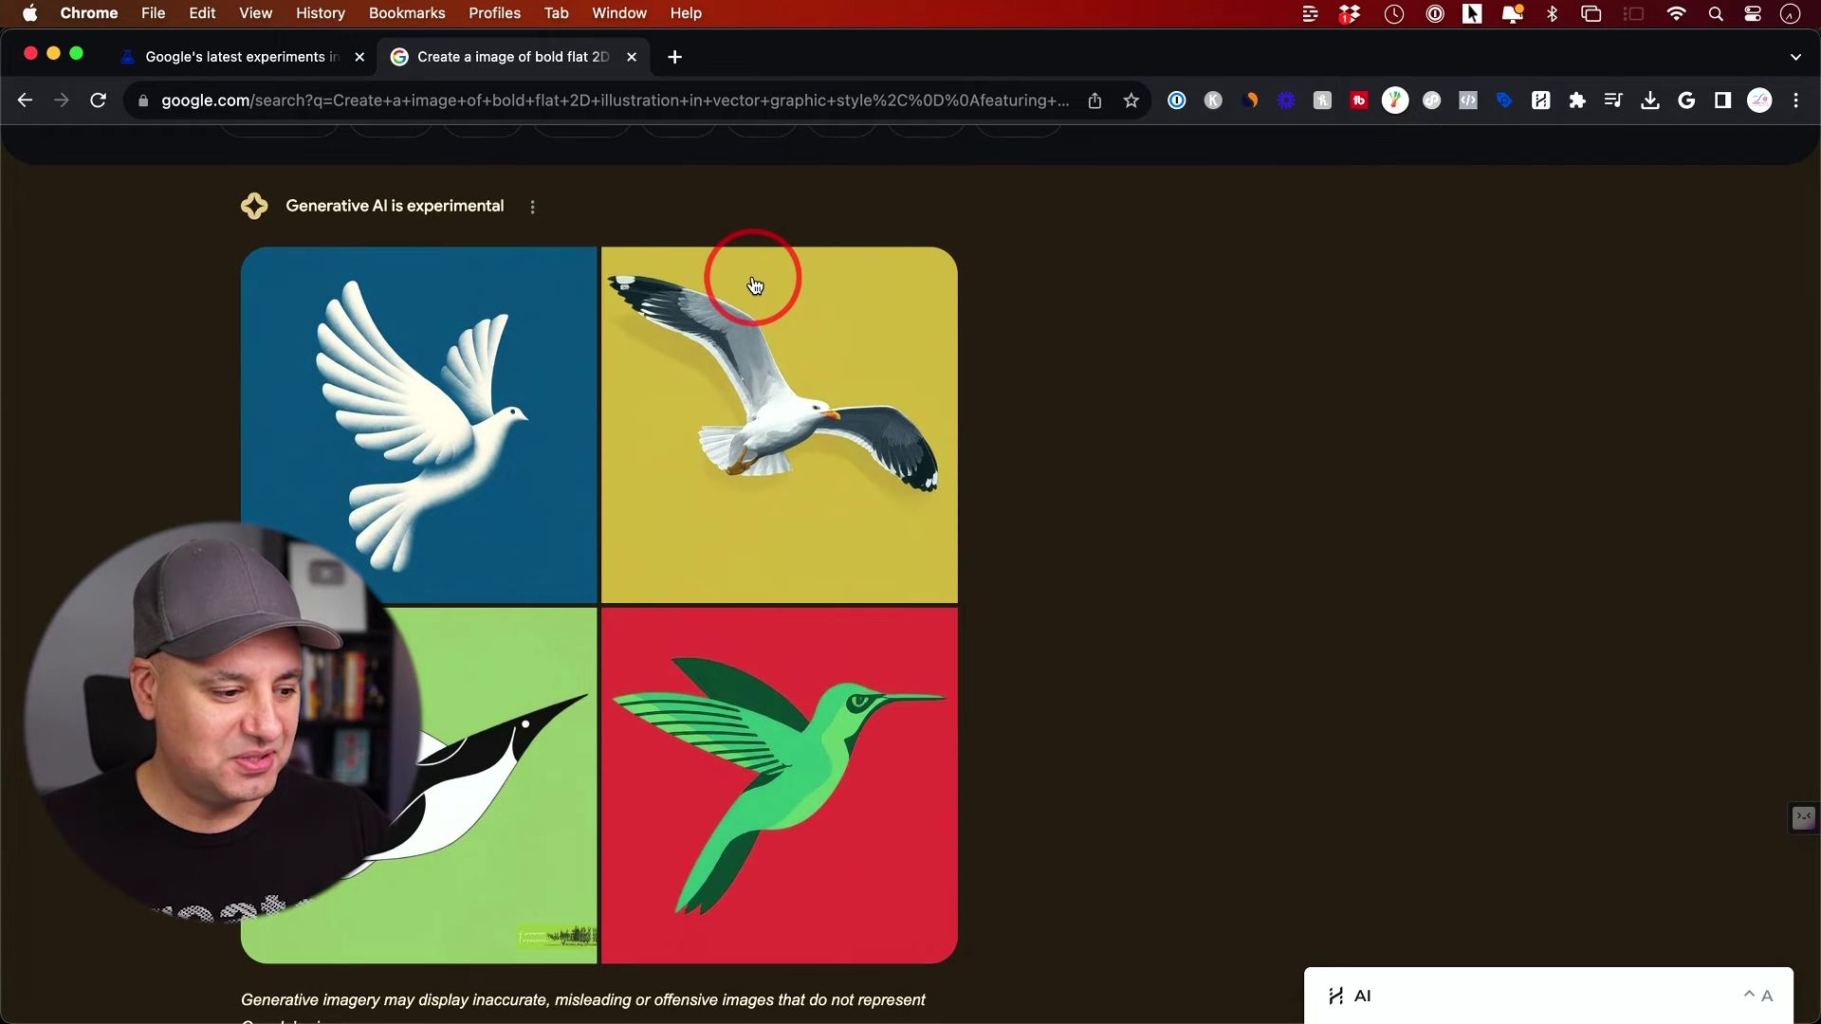
Step: Go to the PDF's Photography – Composition page and select the winding road landscape prompt
key(super+Tab)
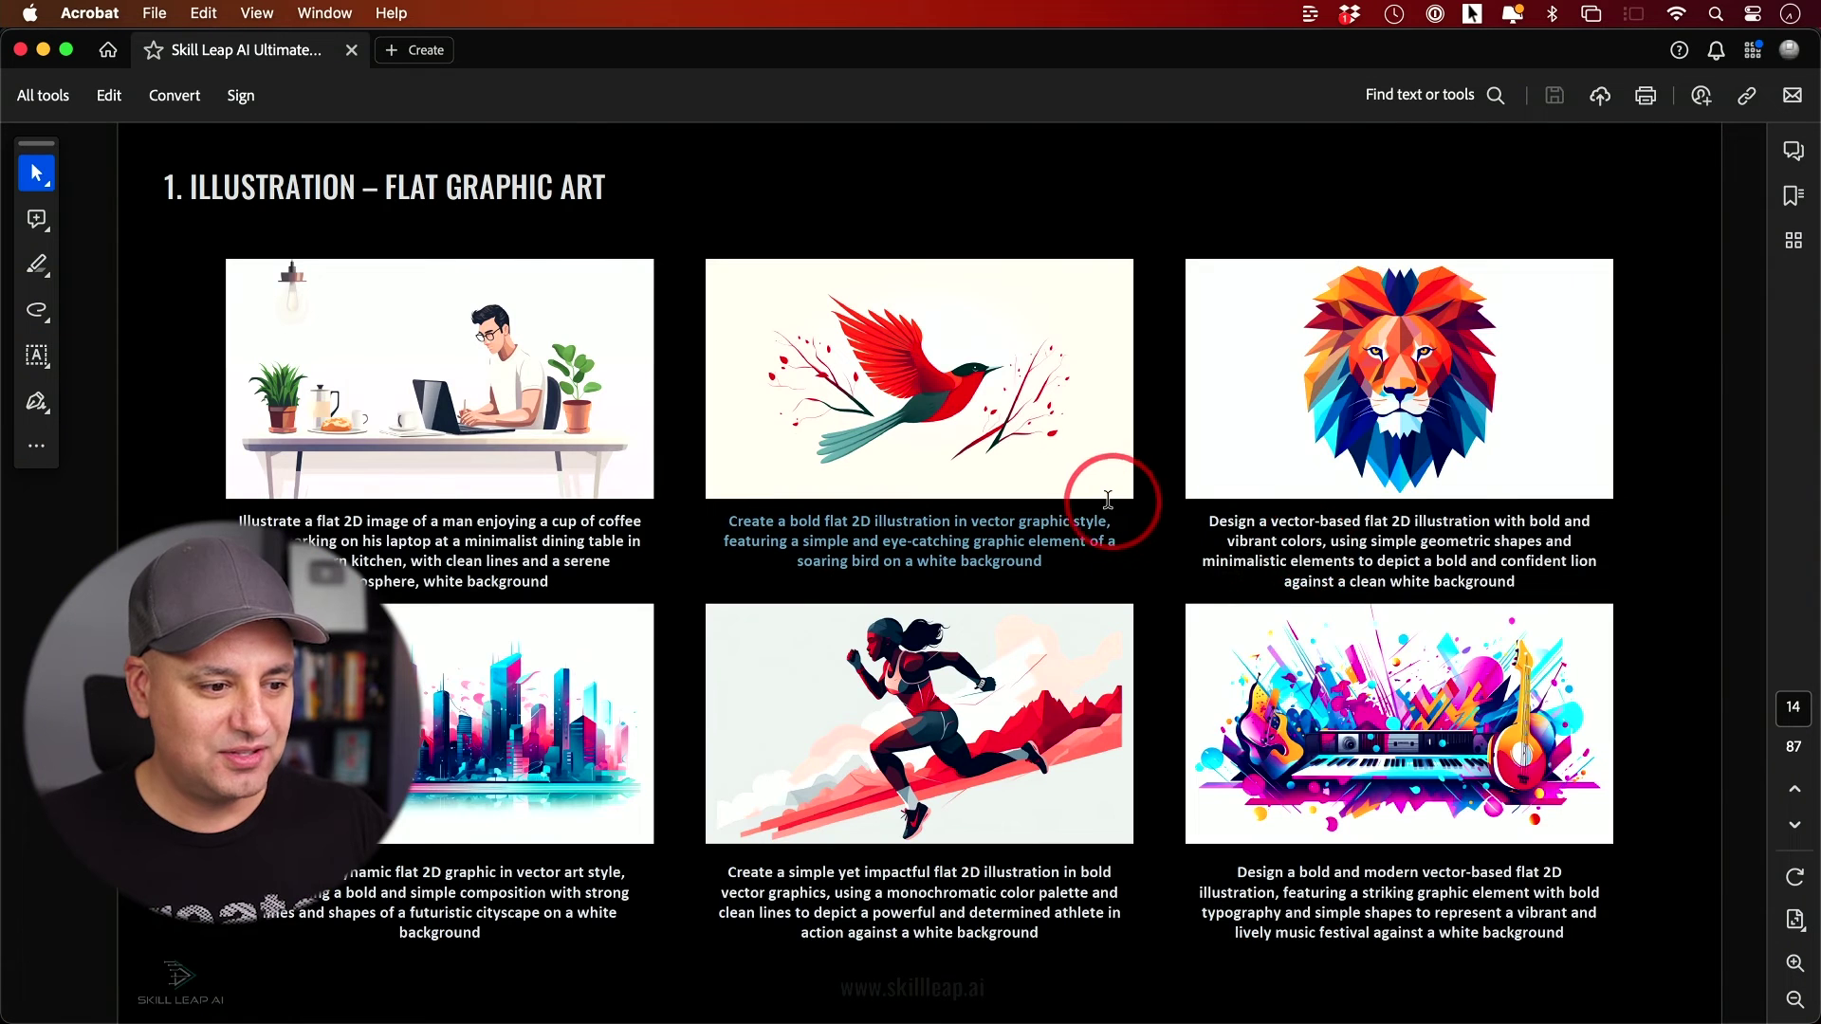
scroll(1107, 500, down, 3)
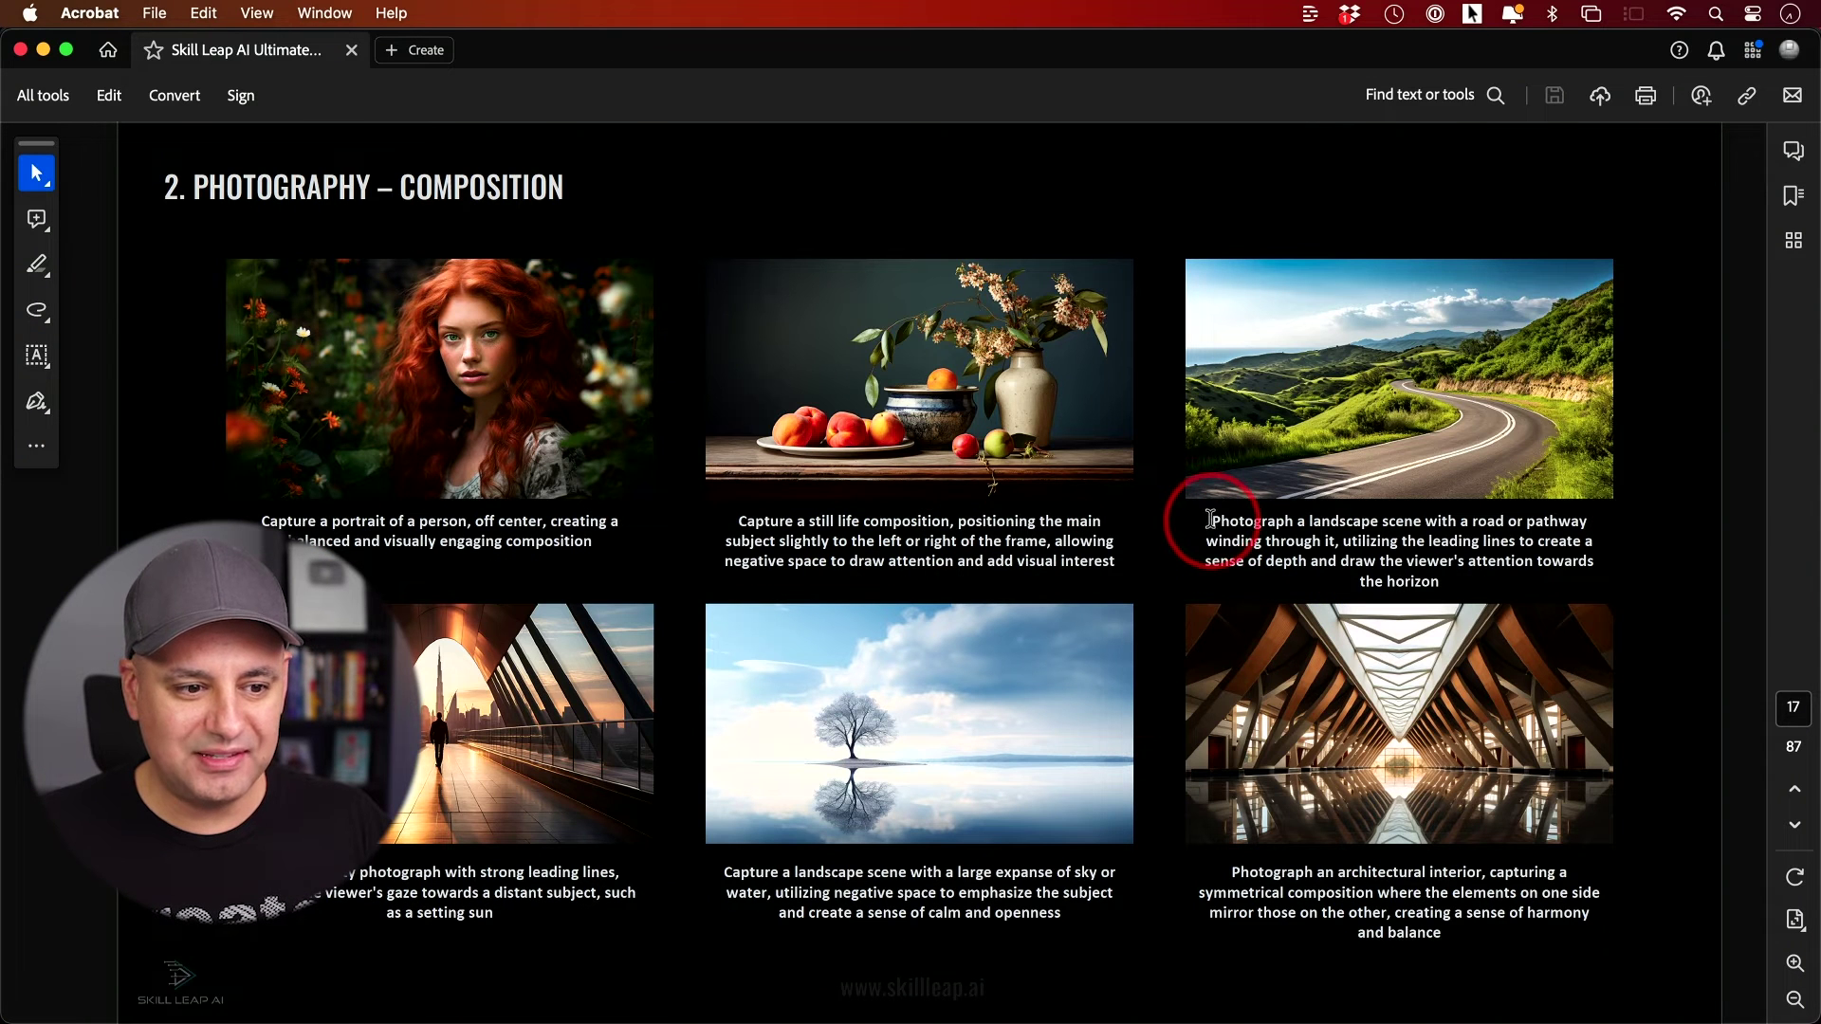
drag(1210, 519, 1438, 583)
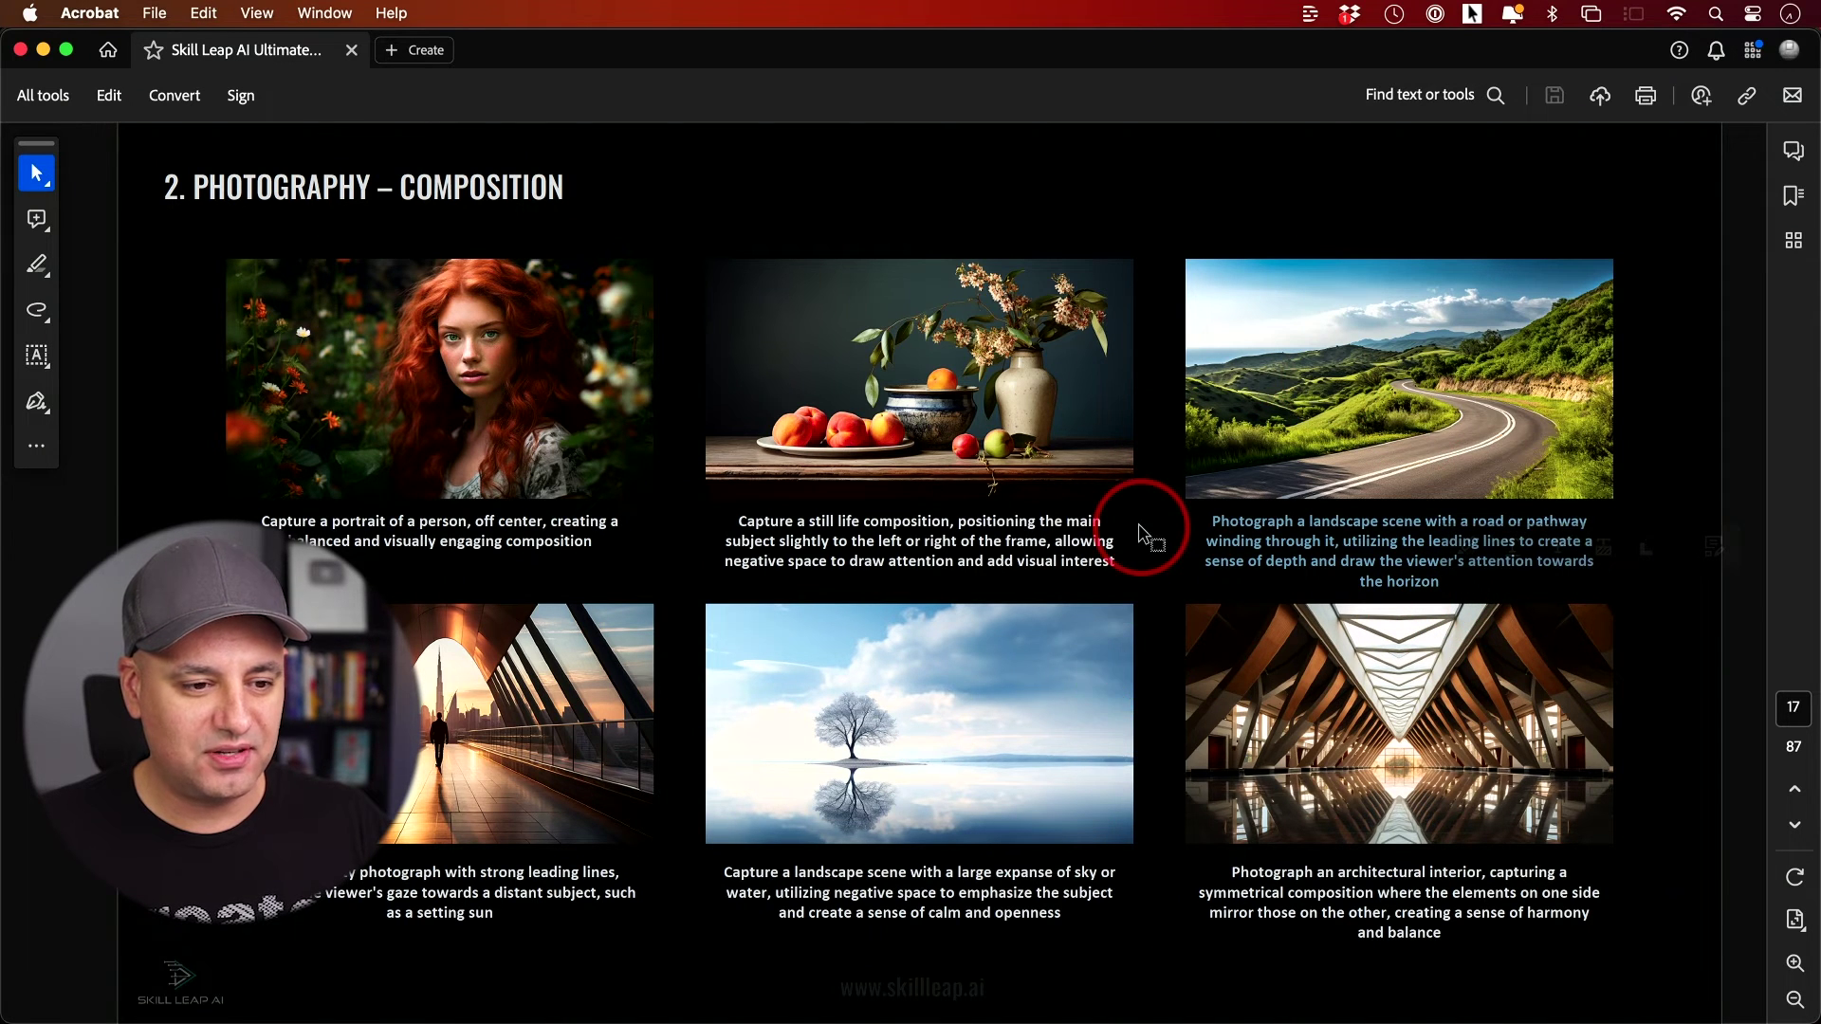
Step: Generate images from the winding road landscape prompt prefixed with 'create a'
scroll(1150, 531, down, 1)
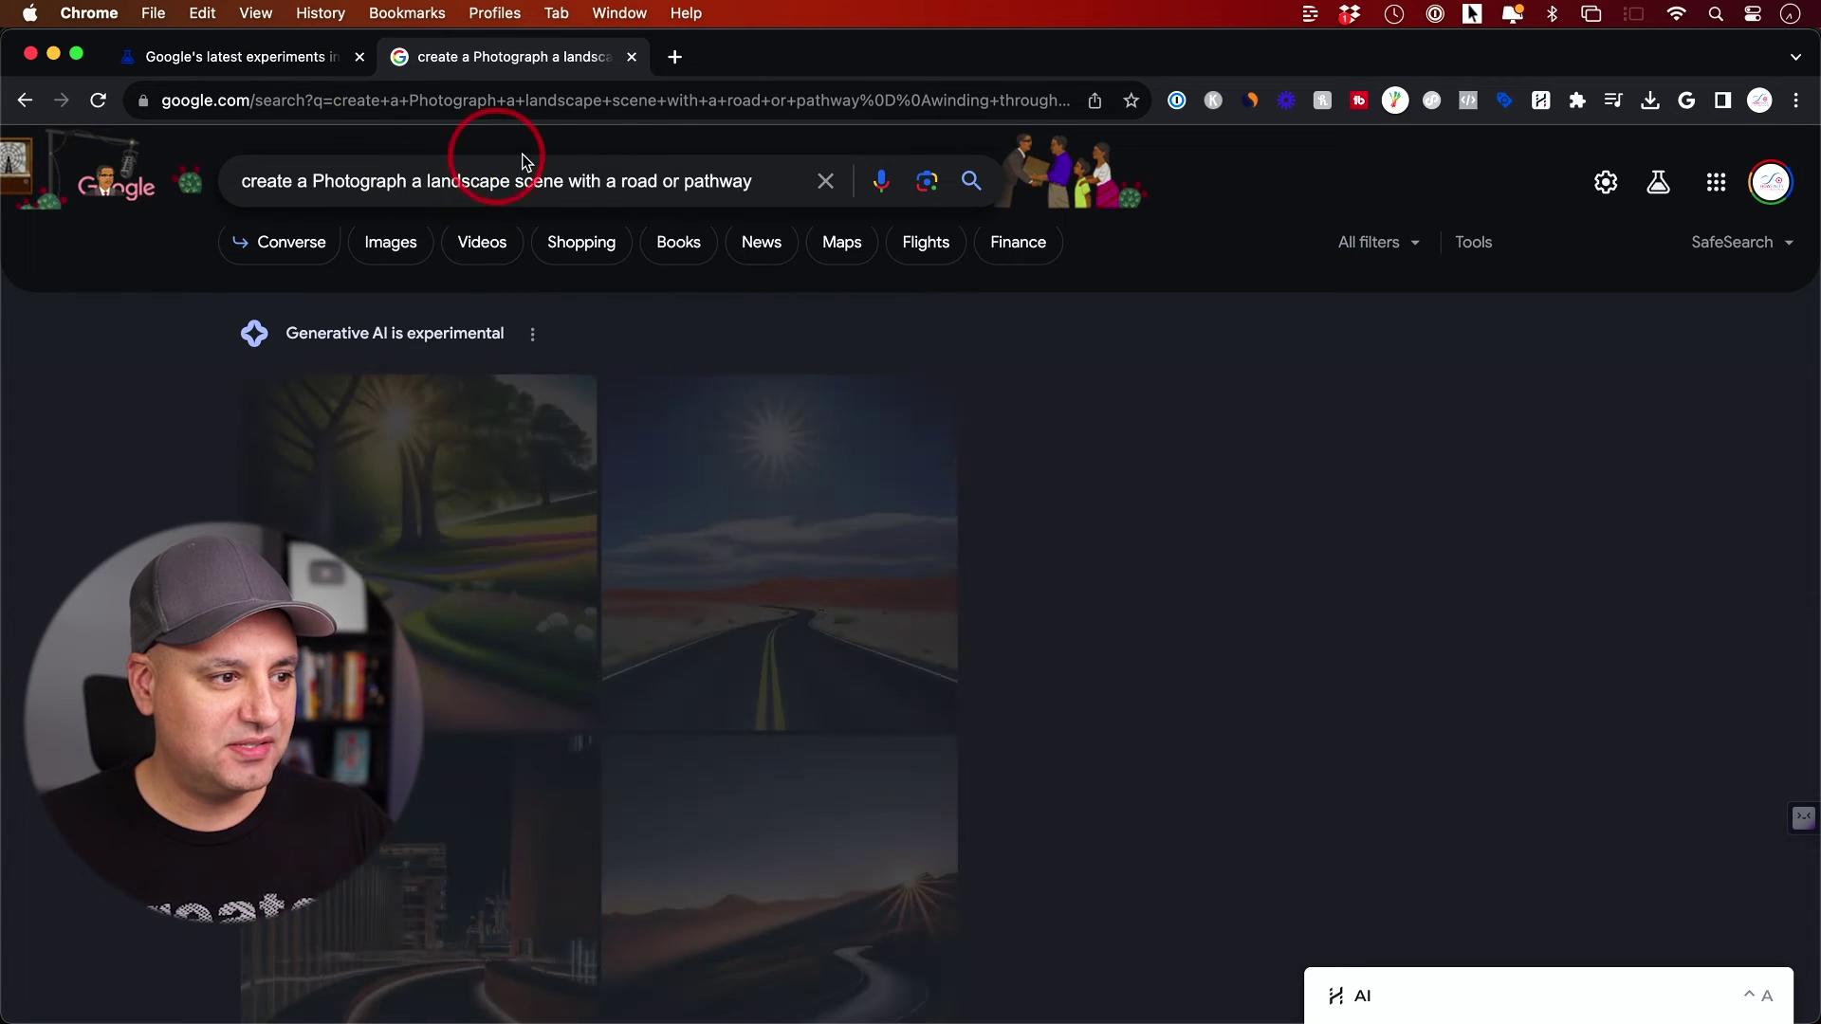
Step: Compare the four generated winding-road images with the road photo in the PDF
scroll(1008, 524, down, 2)
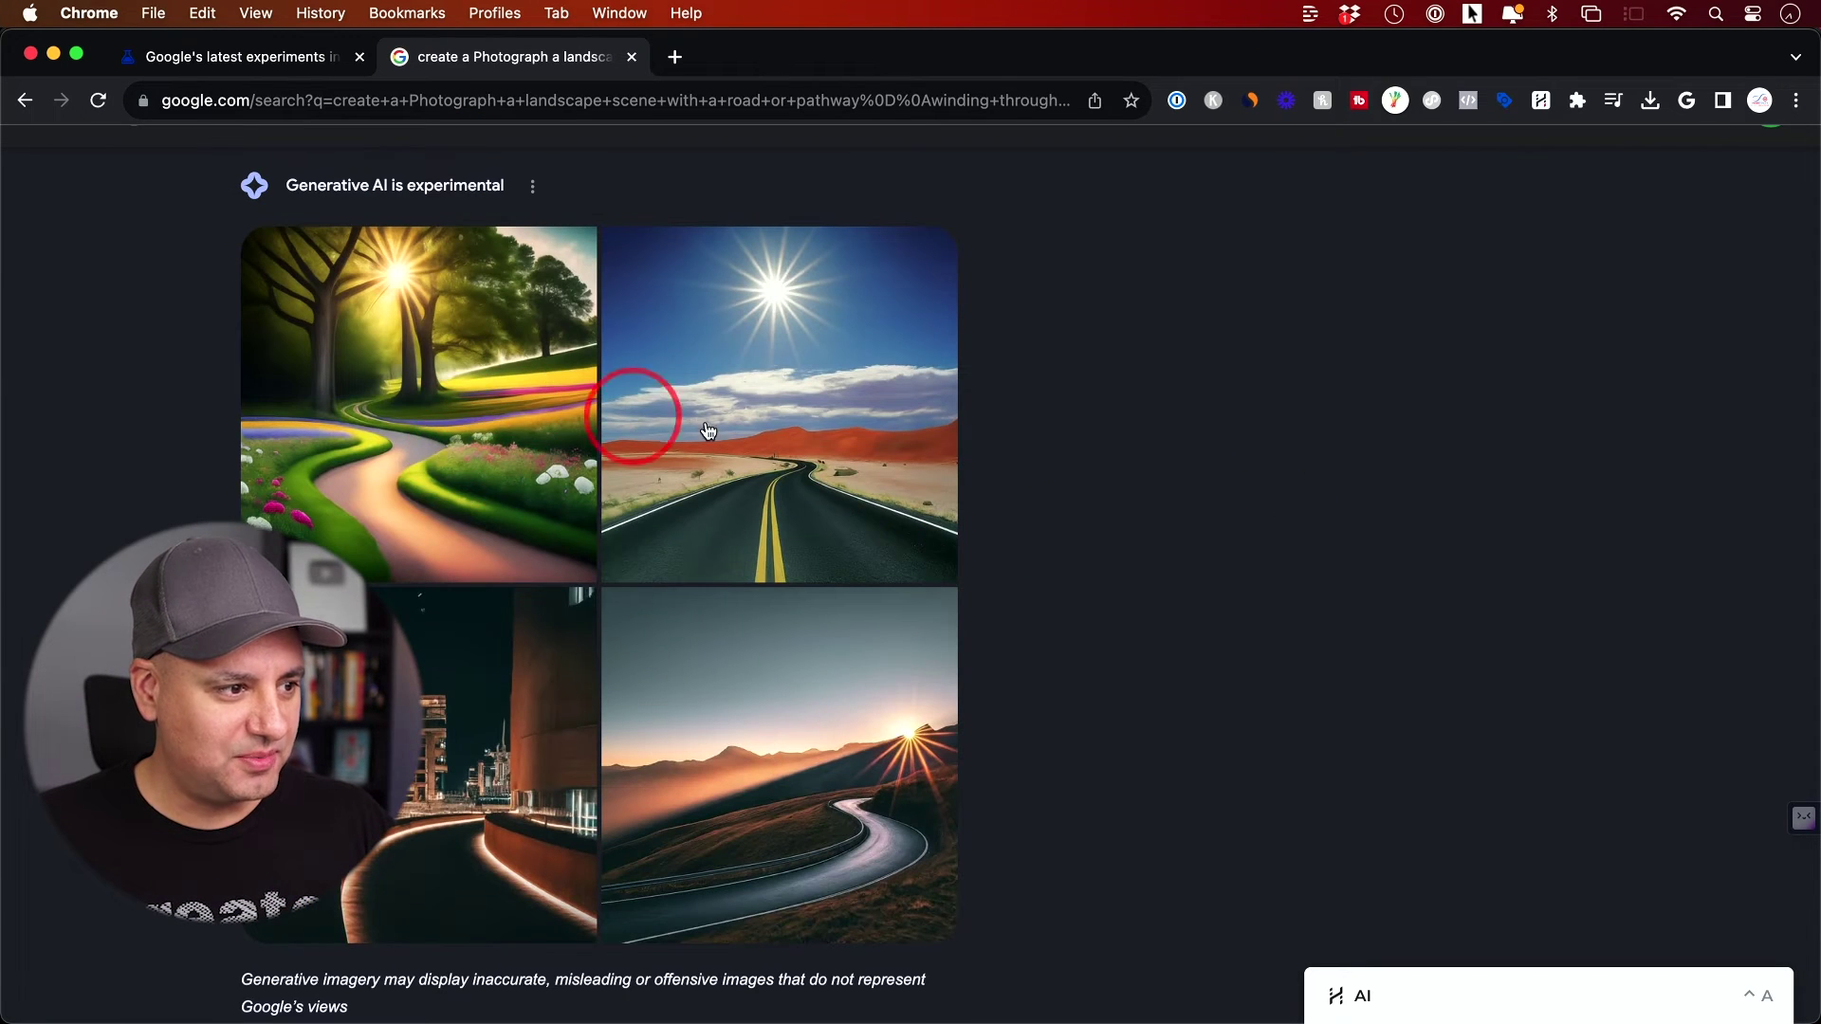
scroll(766, 434, up, 1)
key(super+Tab)
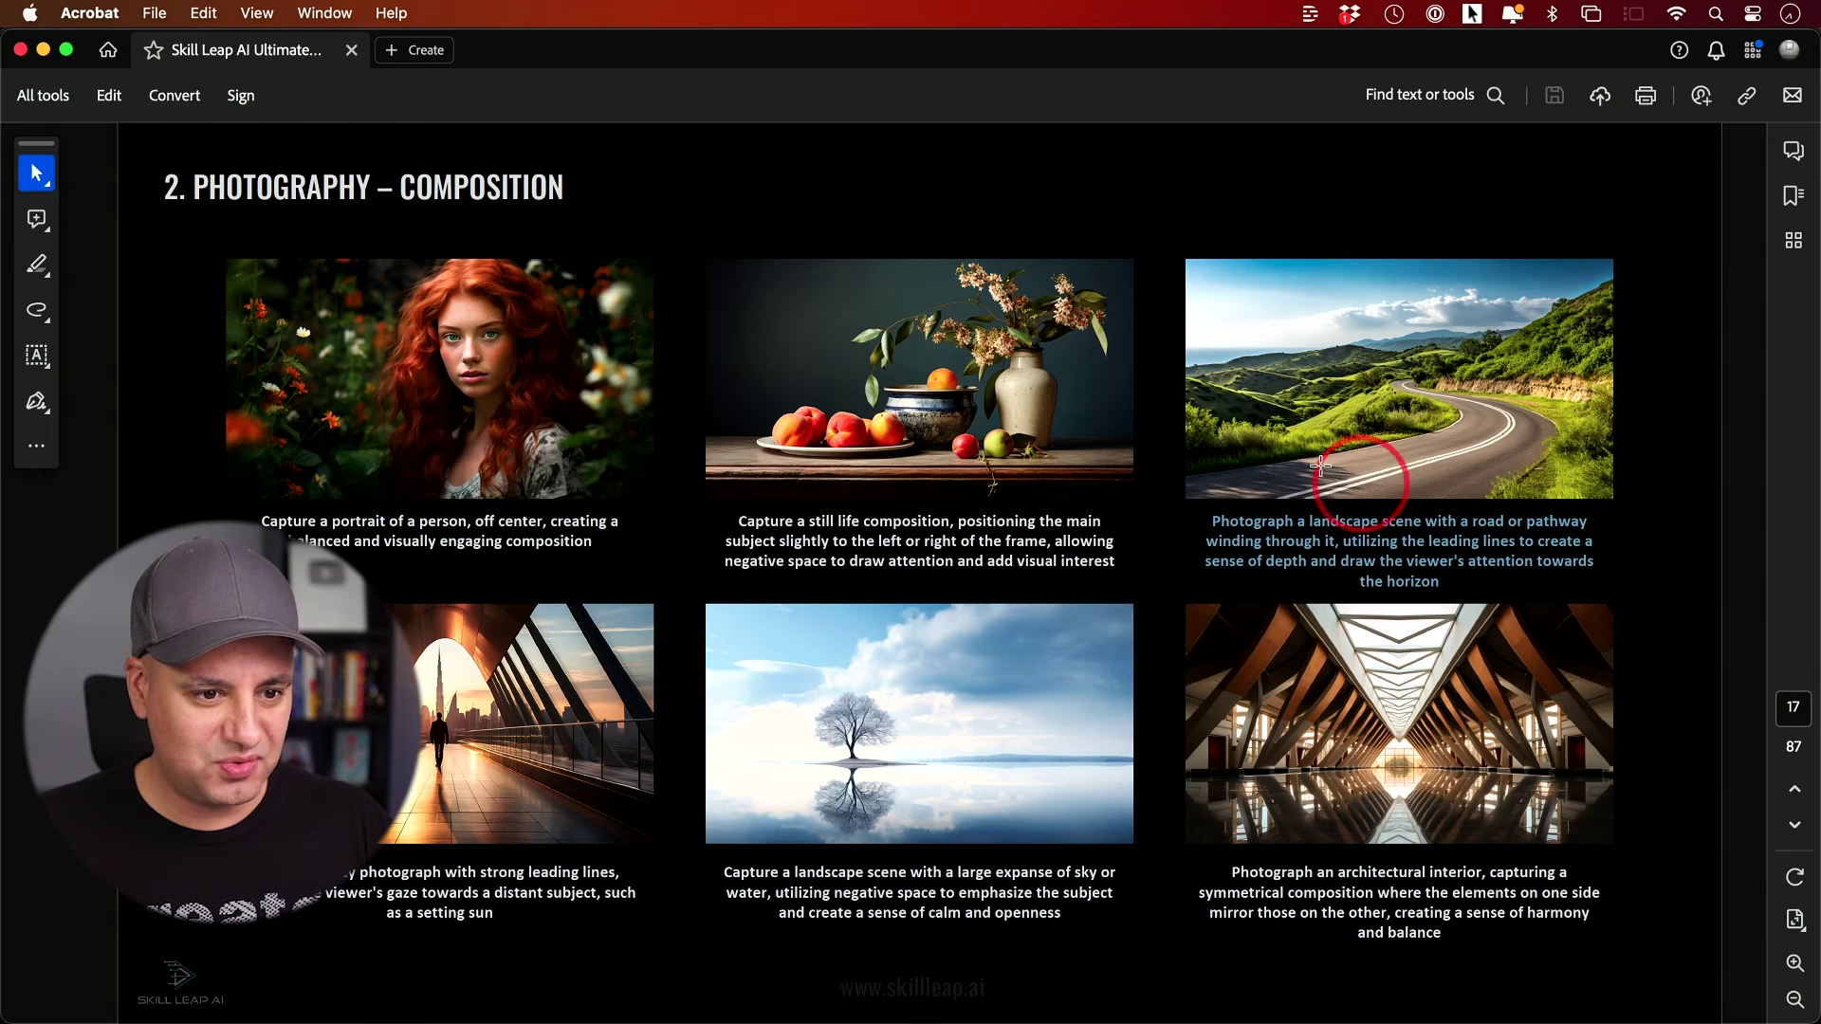
key(super+Tab)
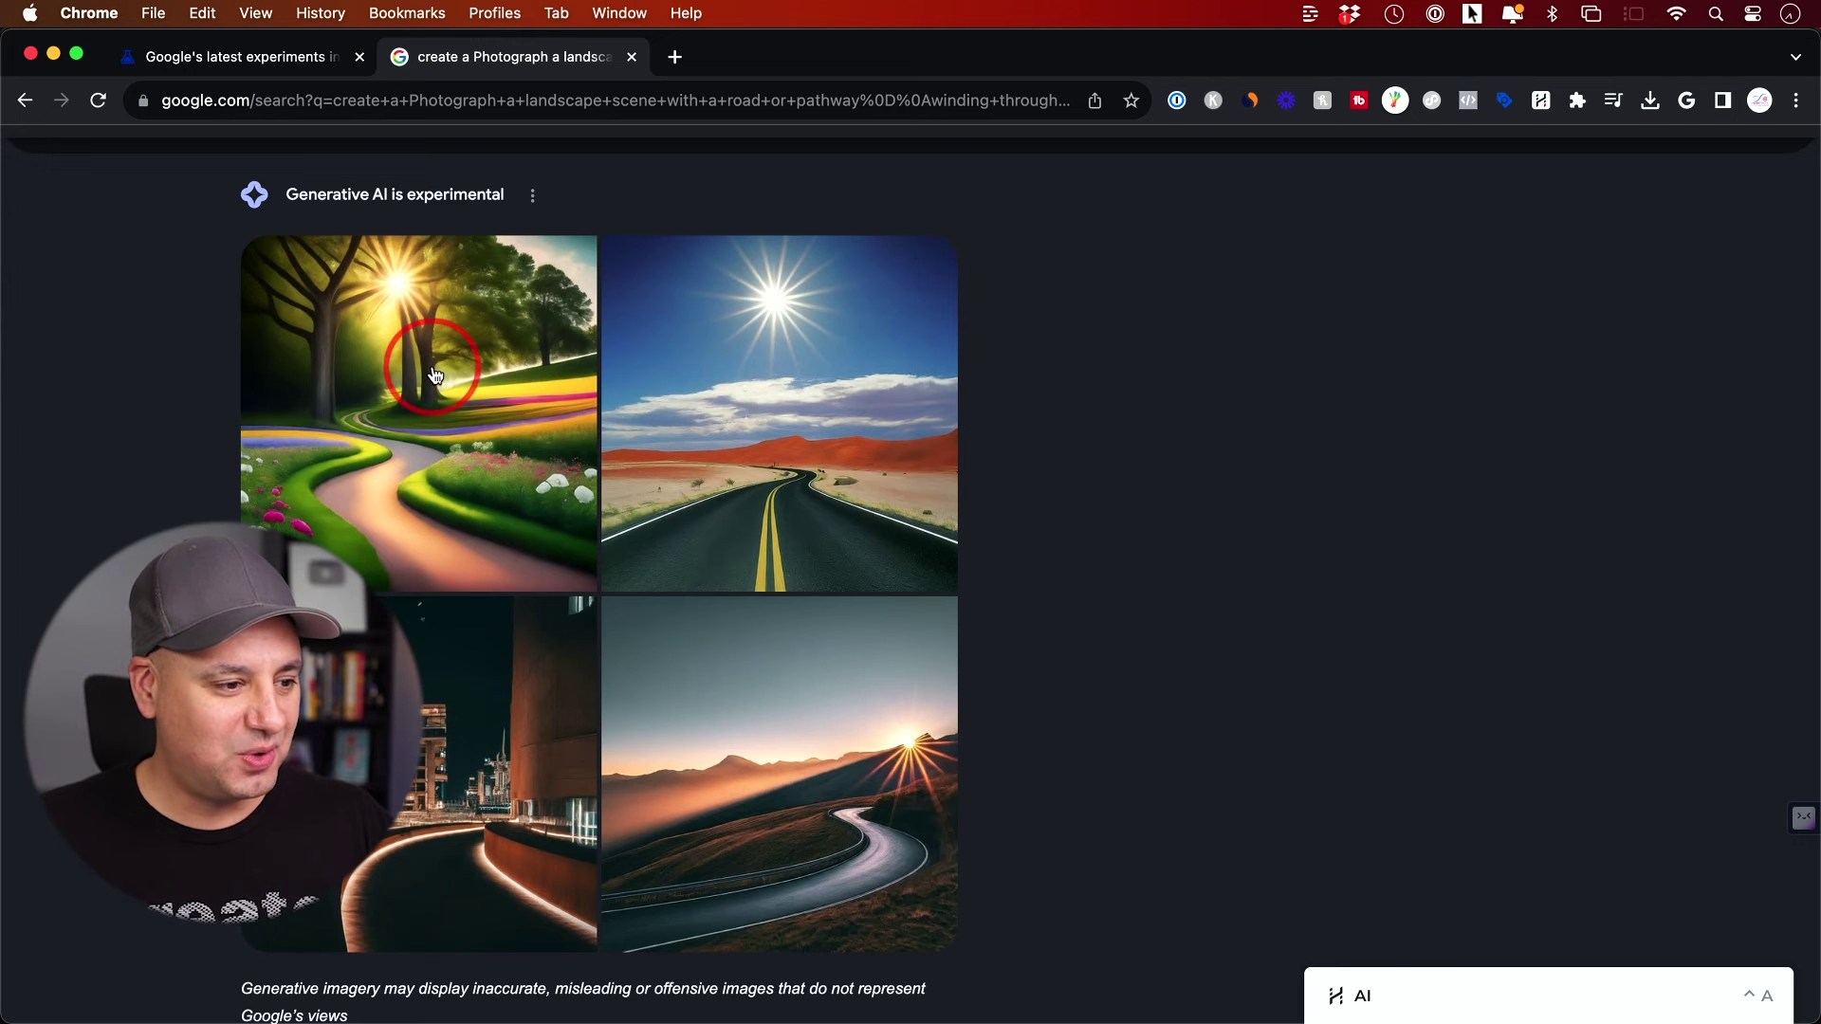
scroll(1066, 357, up, 3)
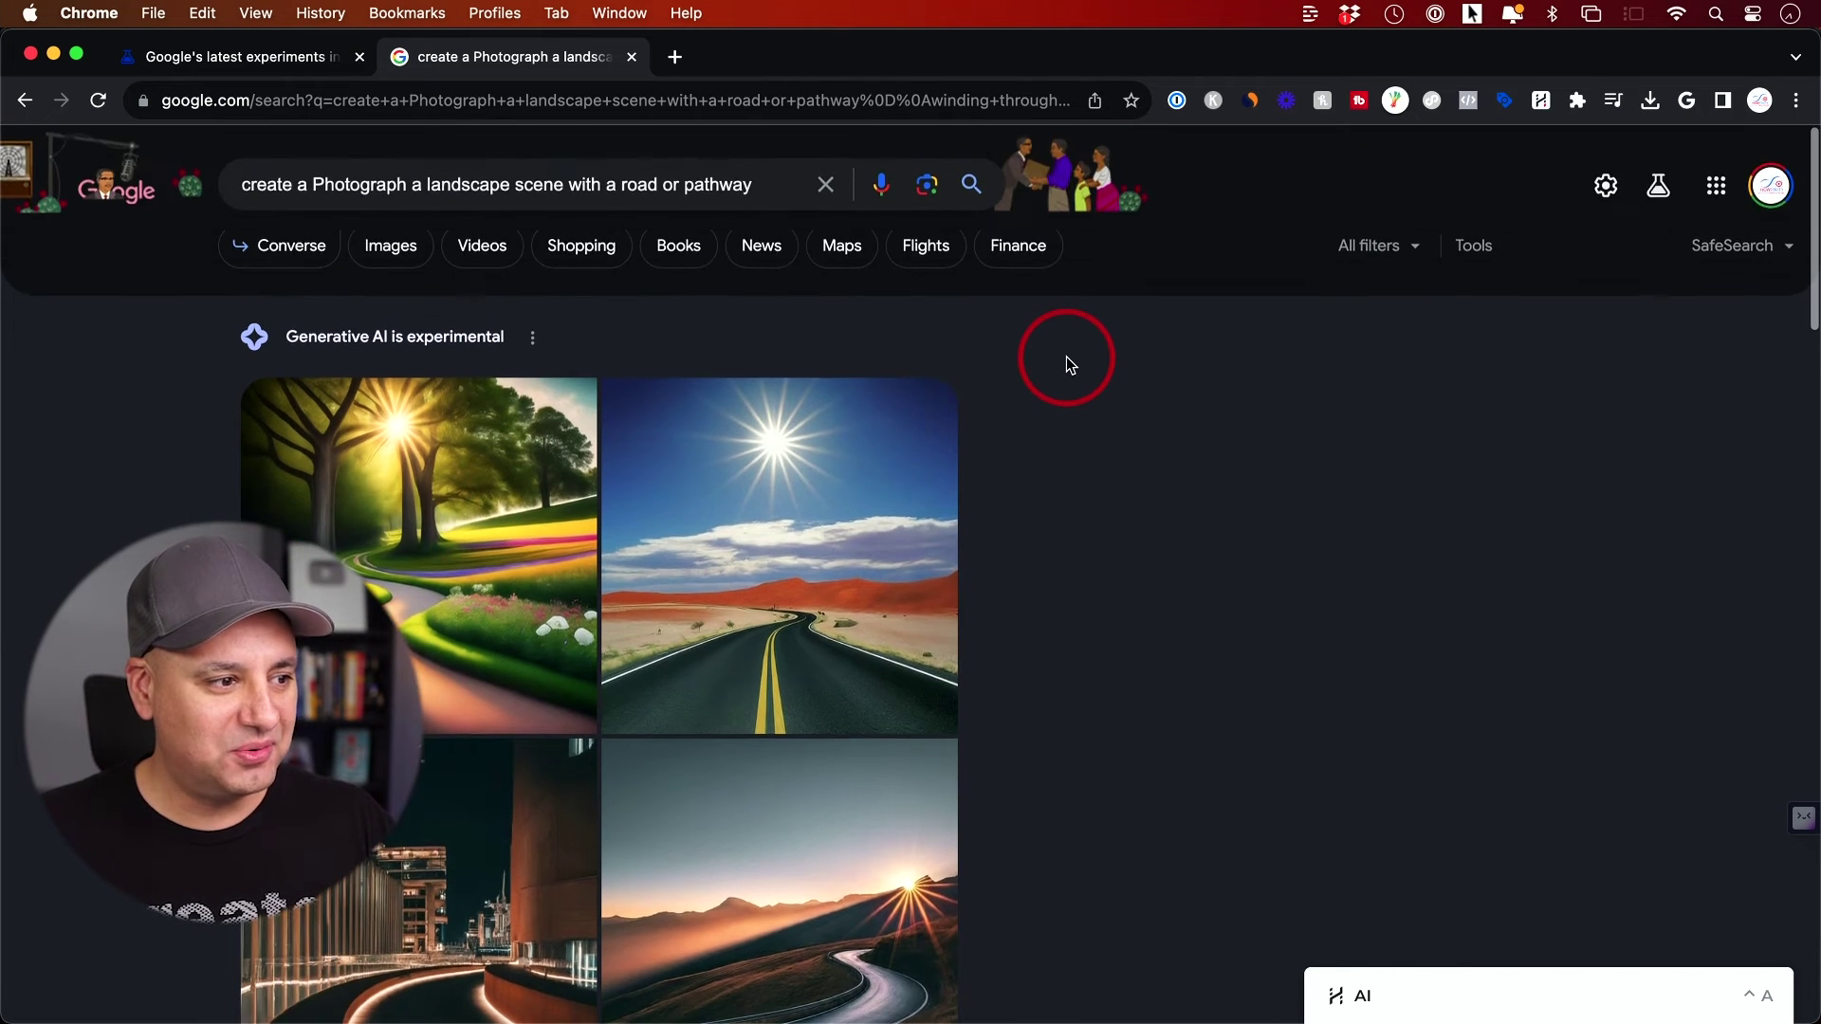
key(super+Tab)
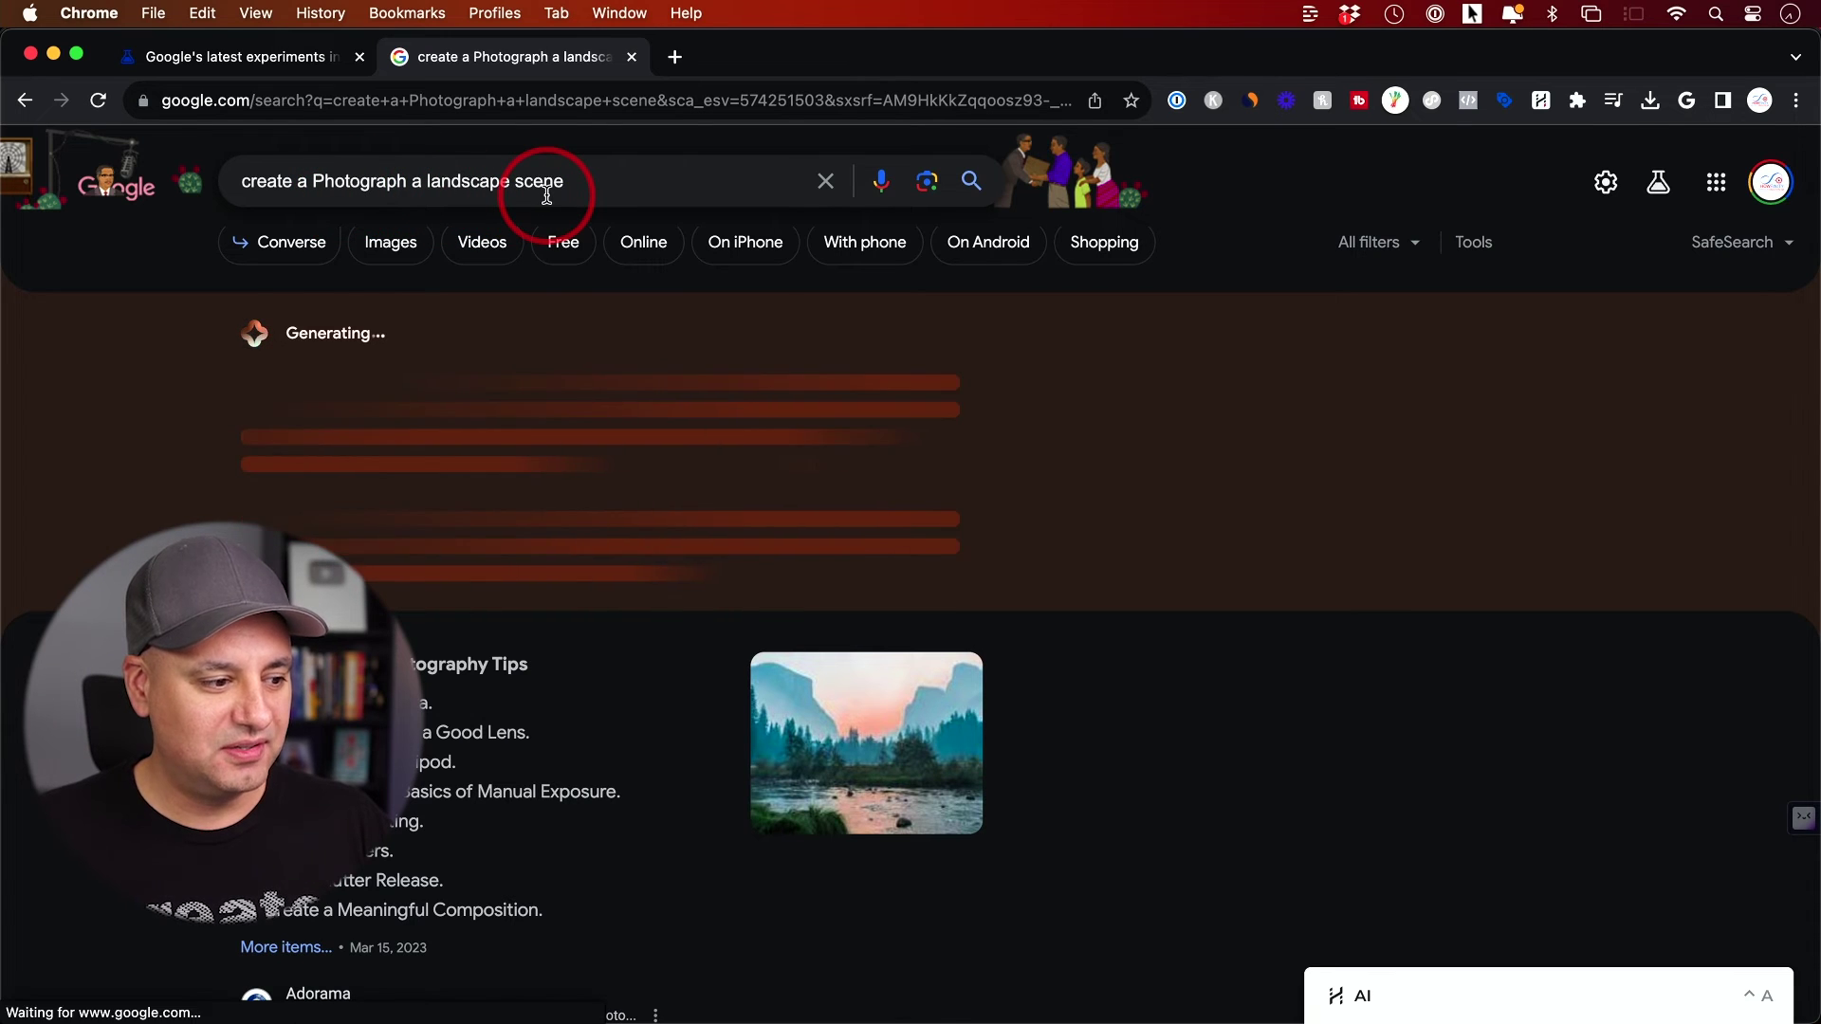
Step: Enlarge the desert sunset image, then the spring forest at sunrise landscape photo
scroll(1175, 531, down, 1)
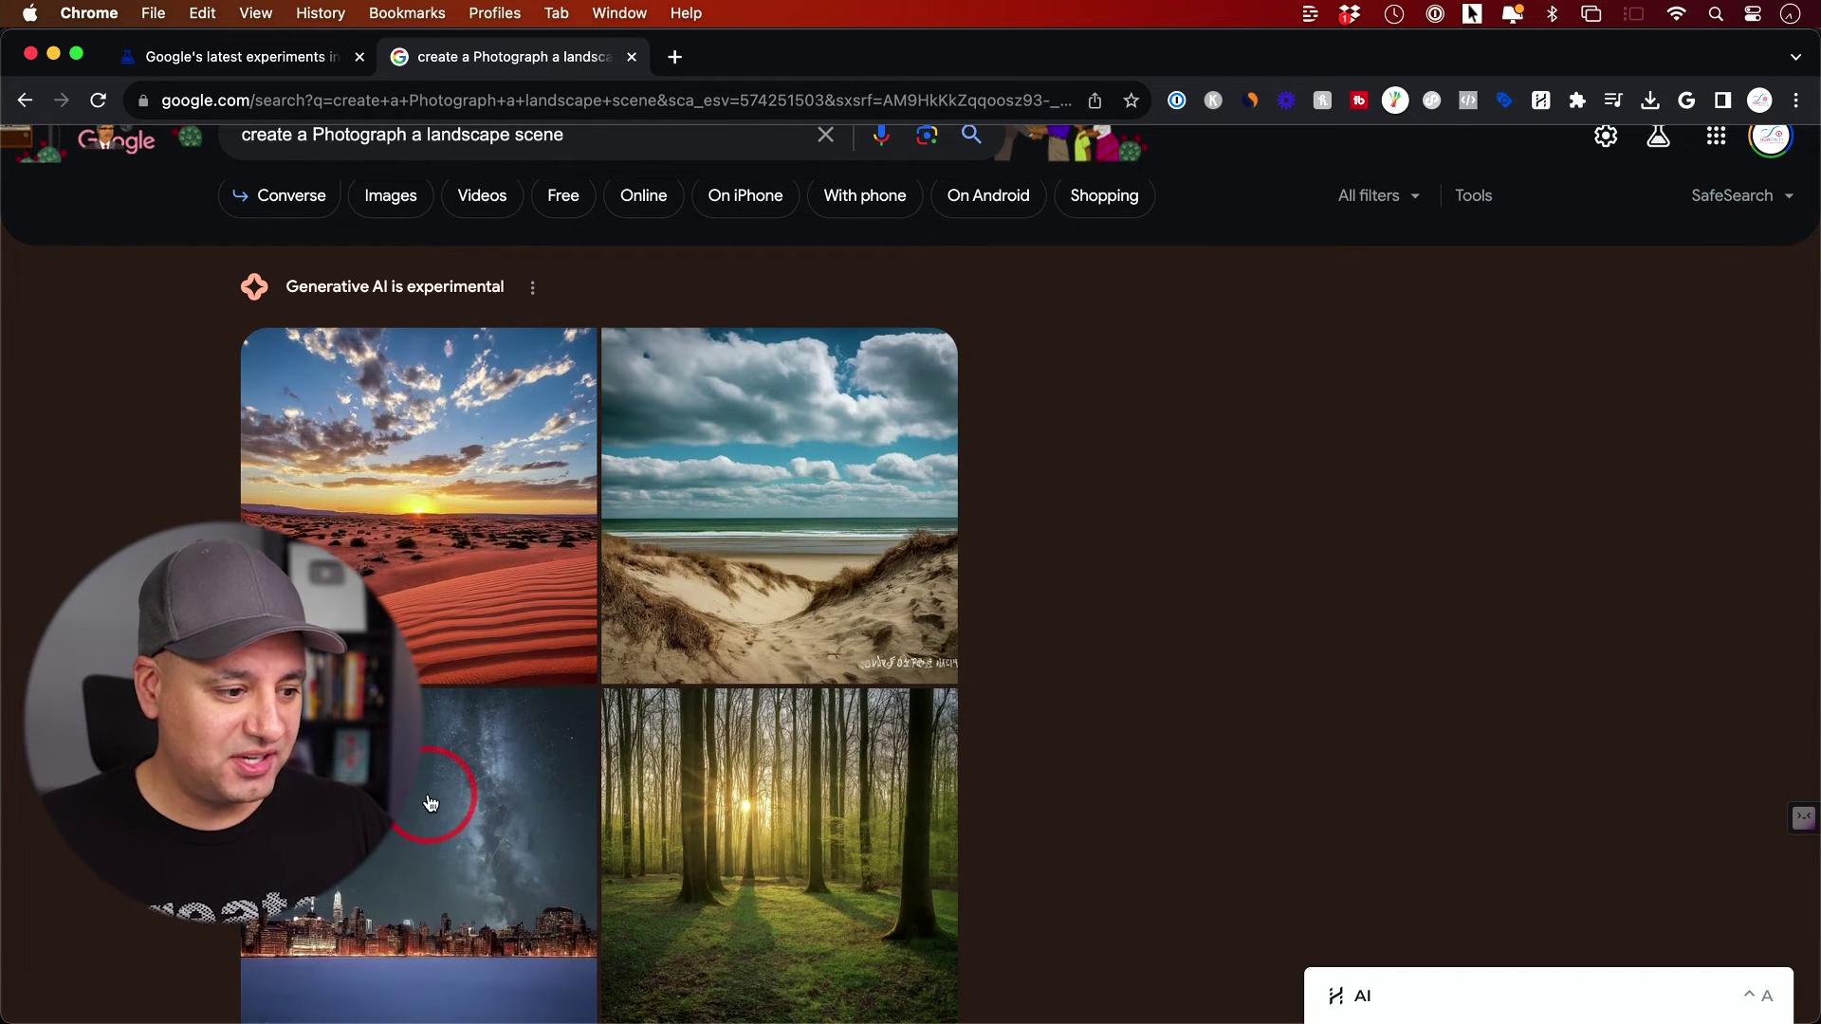
click(413, 507)
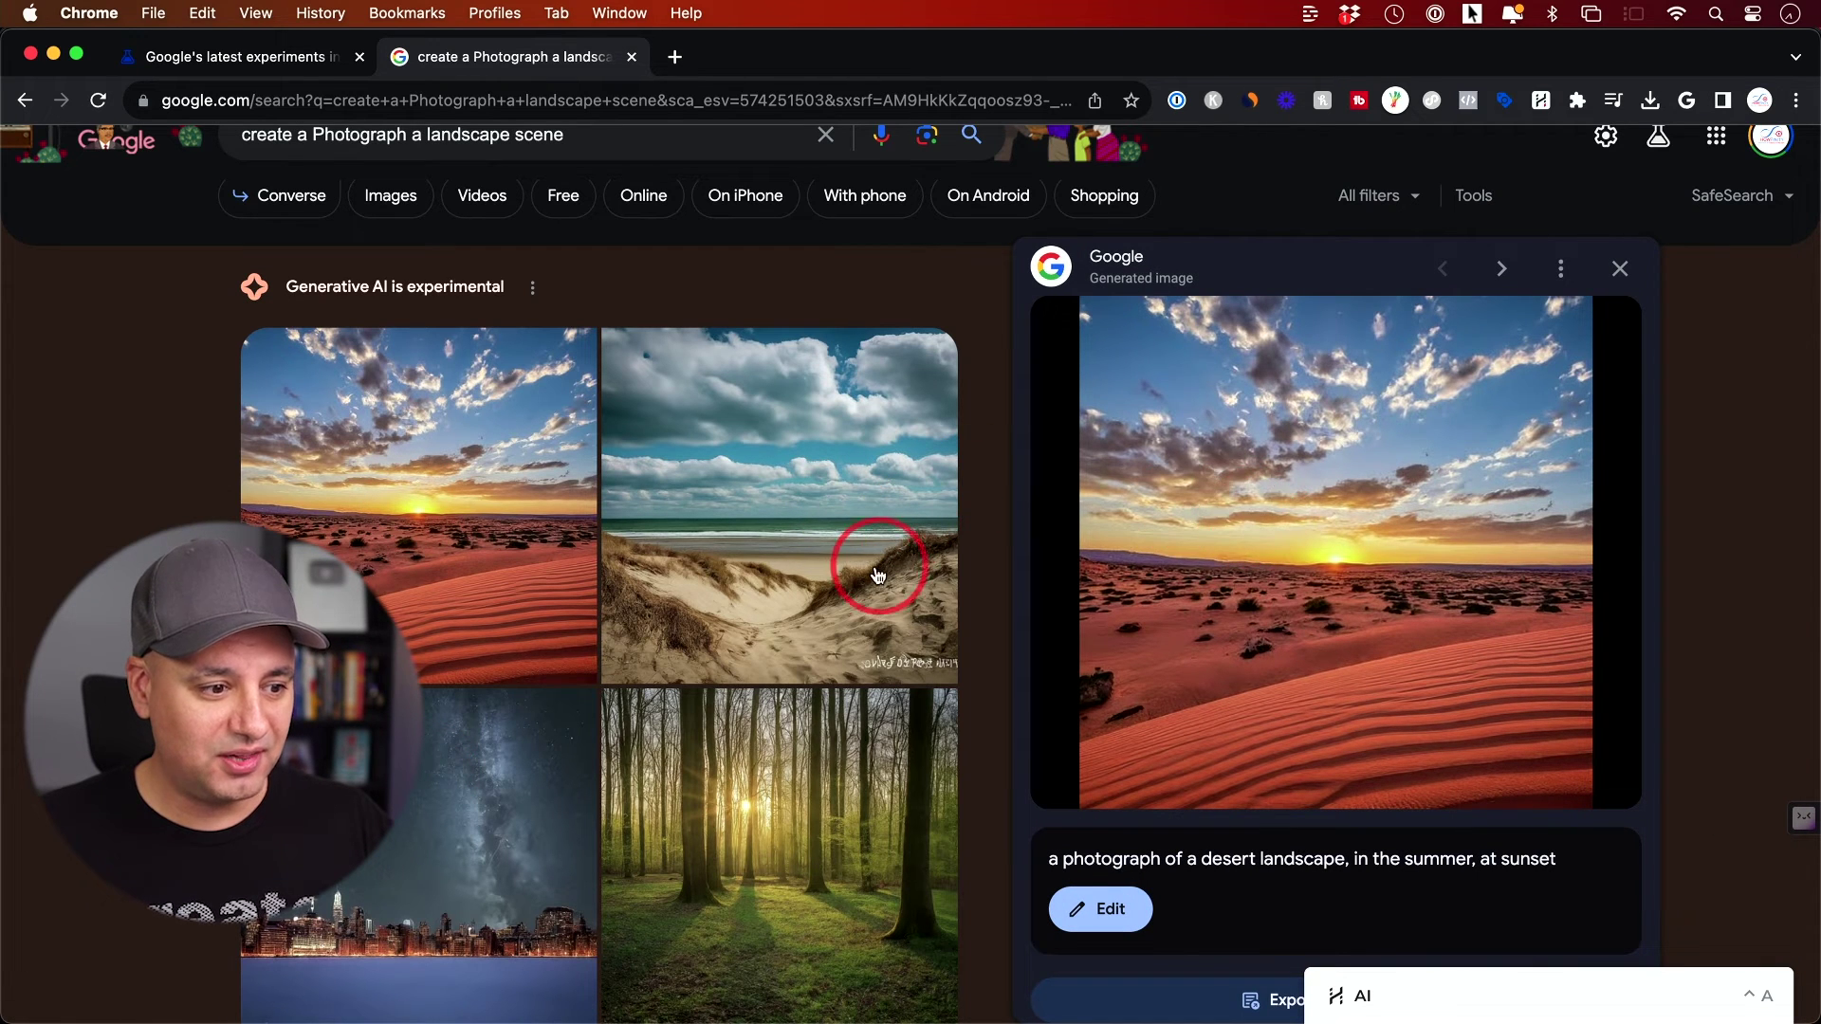
click(835, 749)
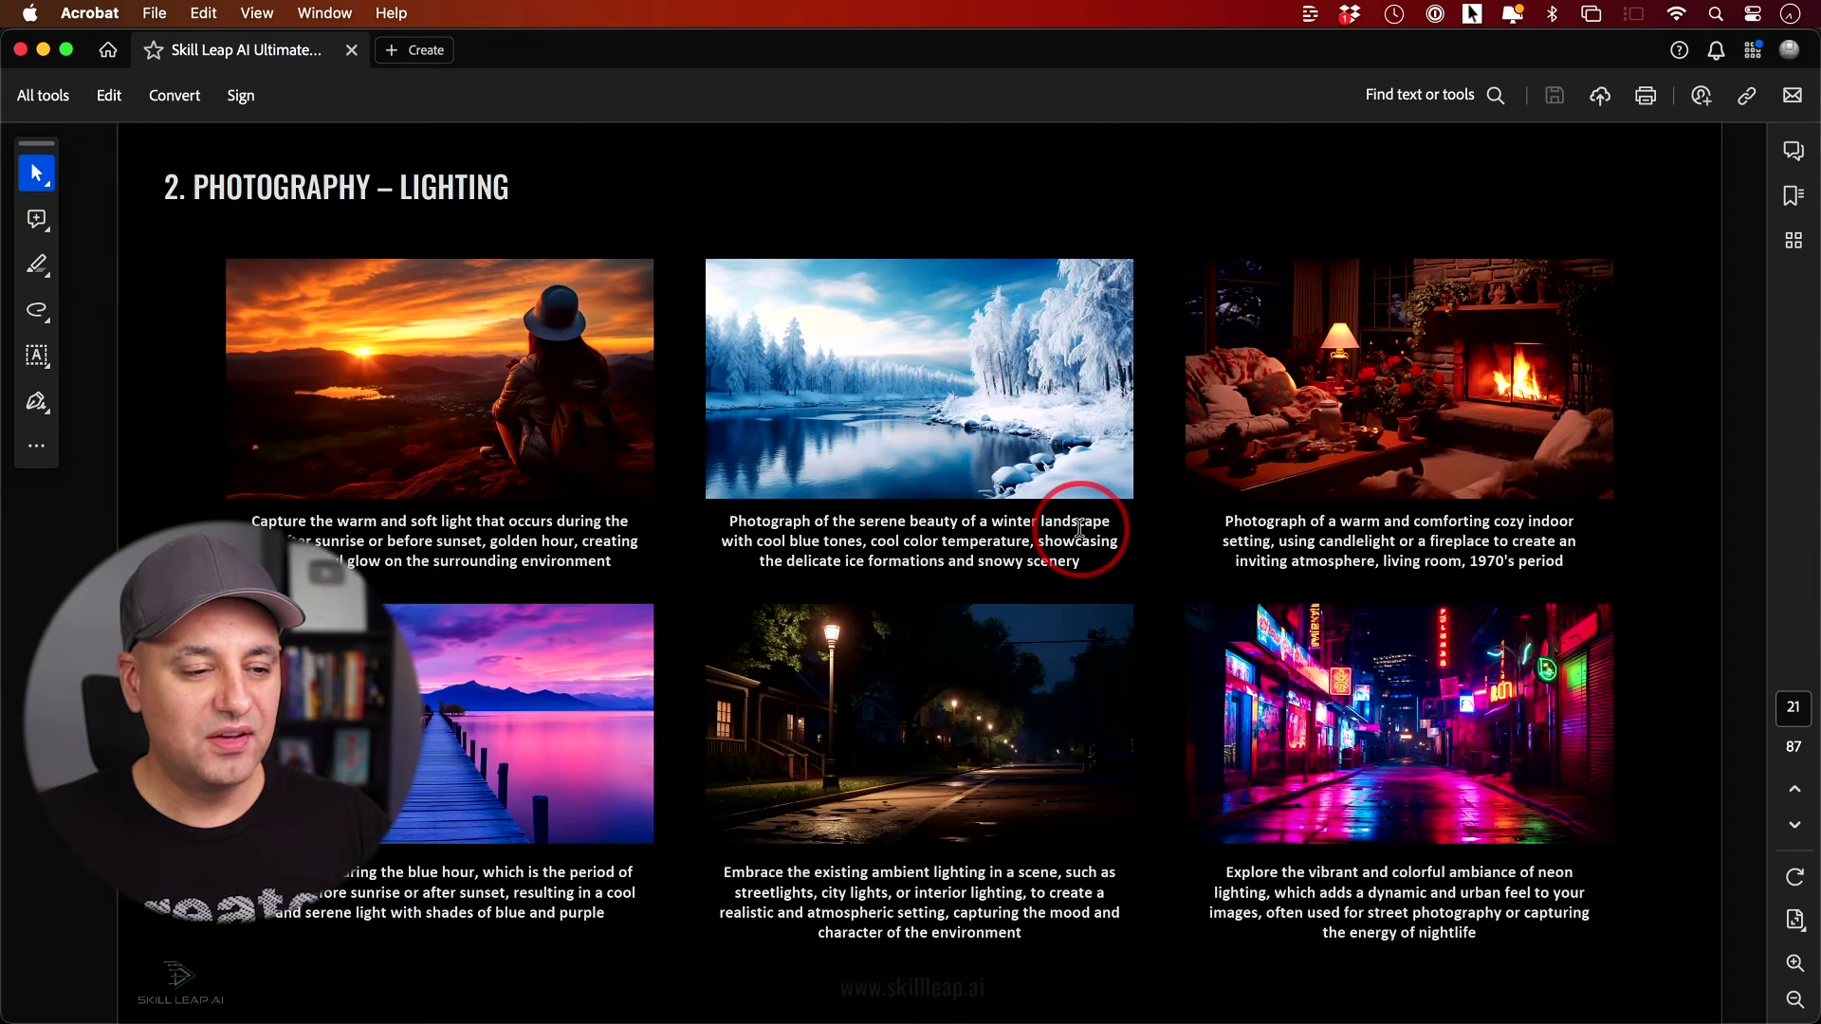
scroll(1079, 529, down, 2)
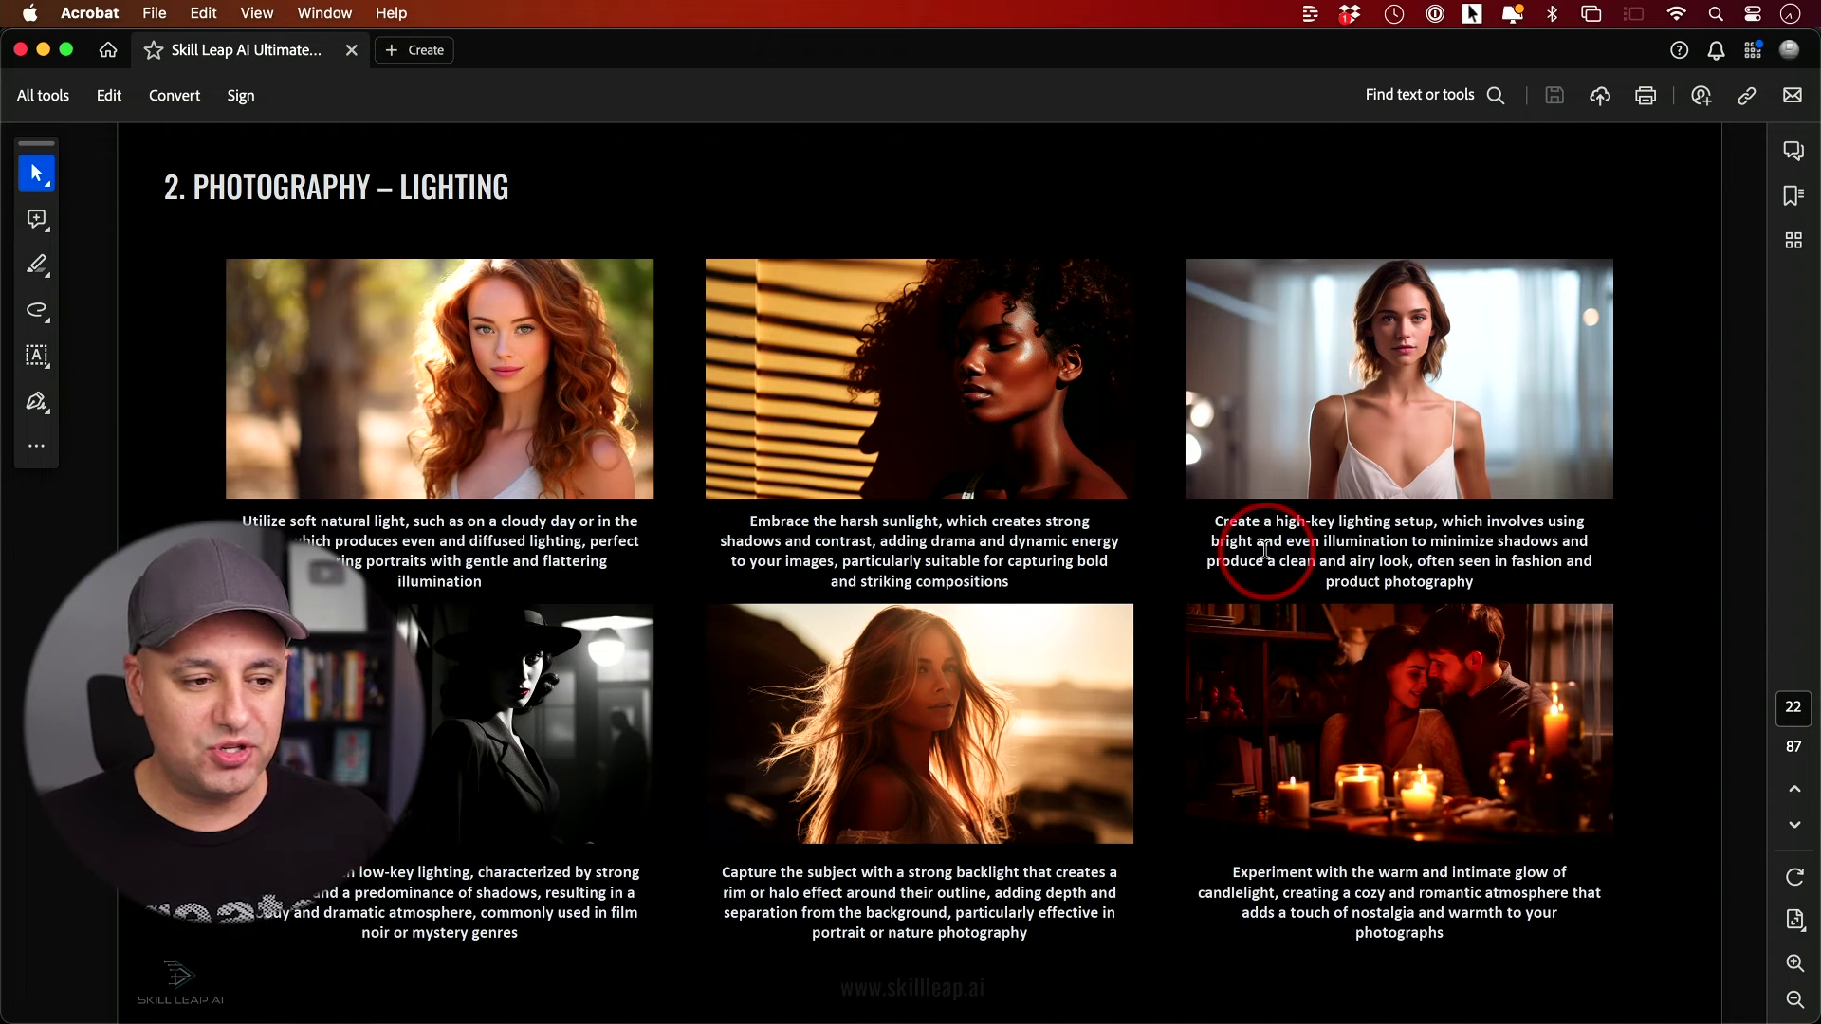
scroll(1266, 550, down, 1)
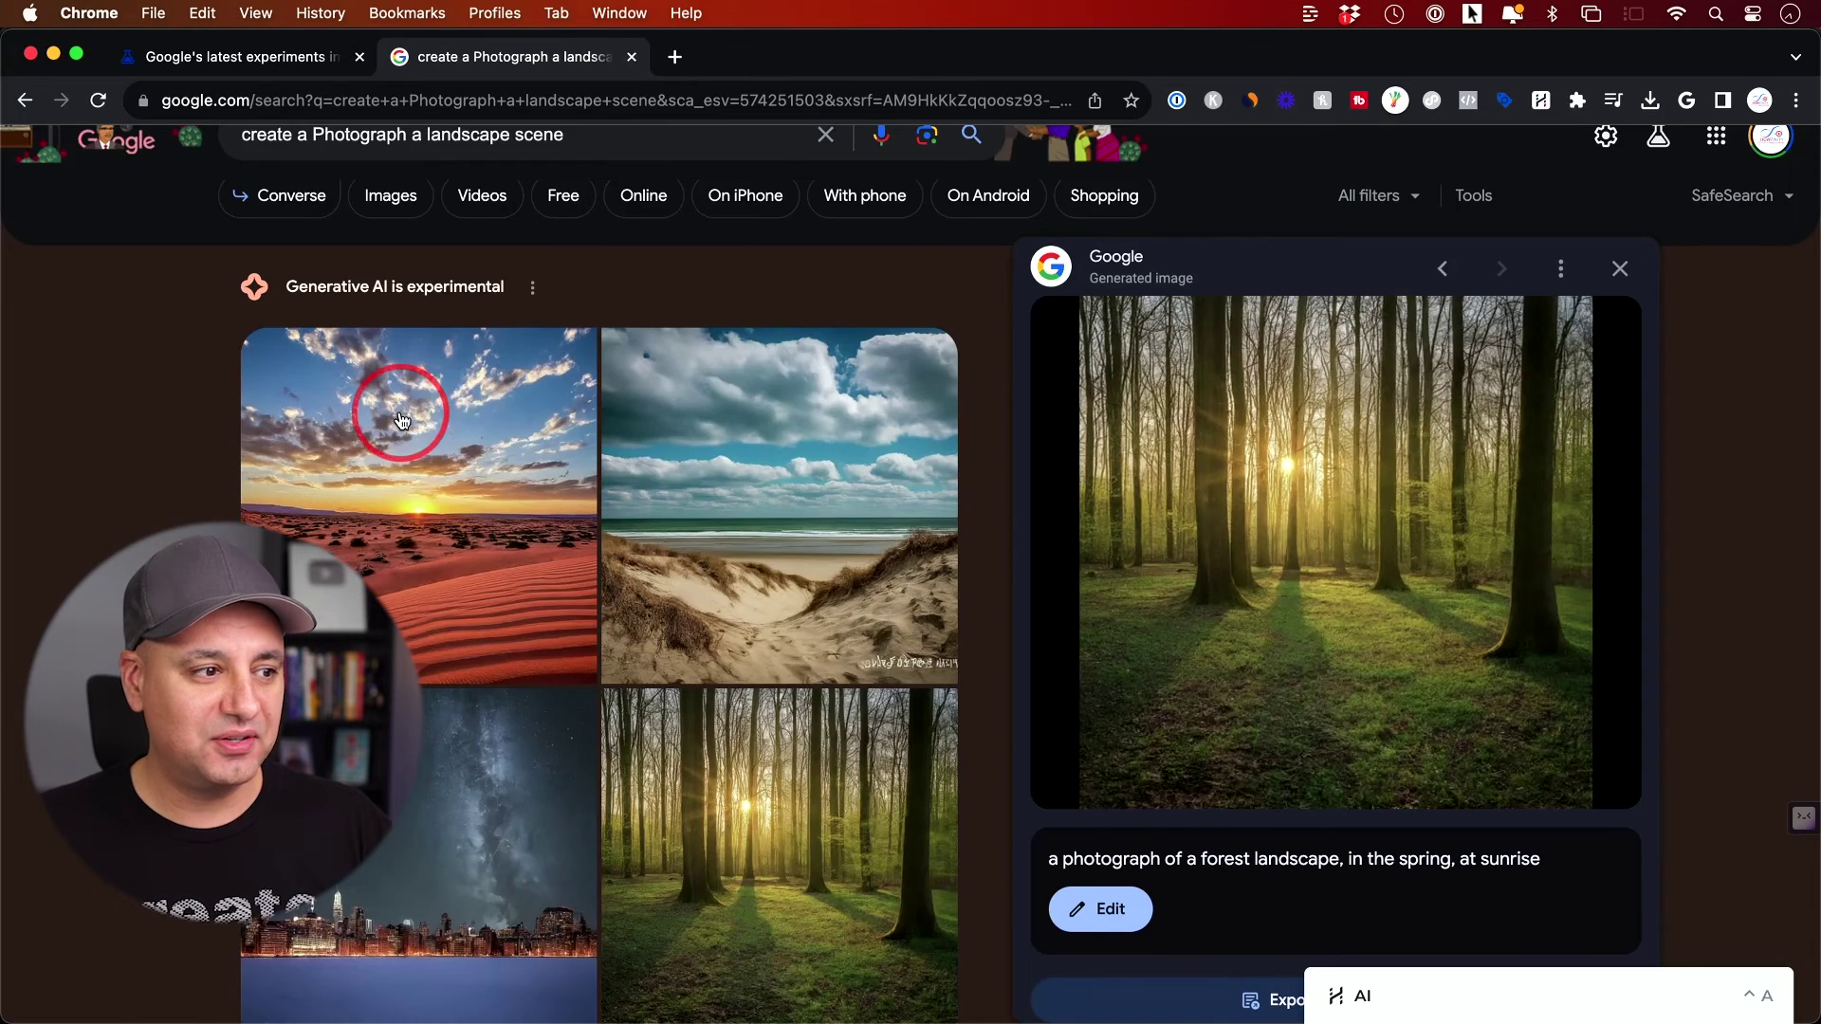
scroll(417, 399, up, 1)
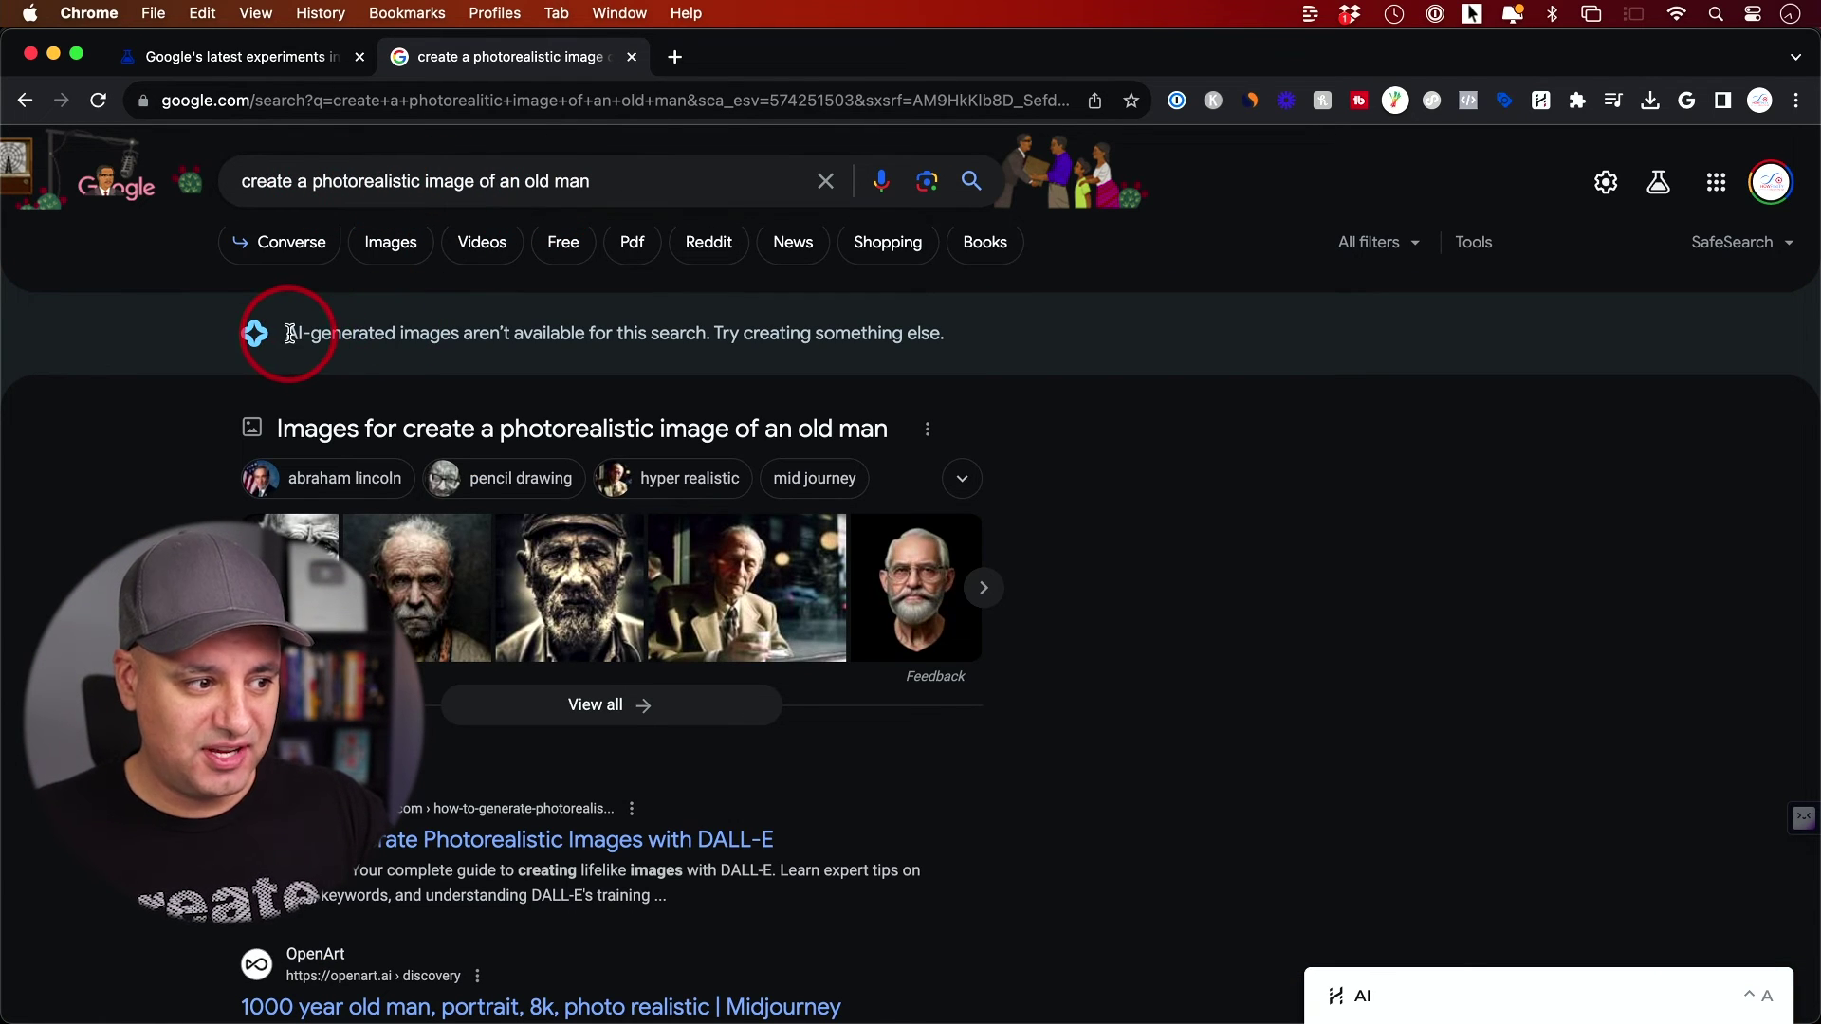
Step: Highlight the 'images aren't available' notice, then open the grazing-zebras image for editing
drag(290, 334, 678, 332)
click(681, 333)
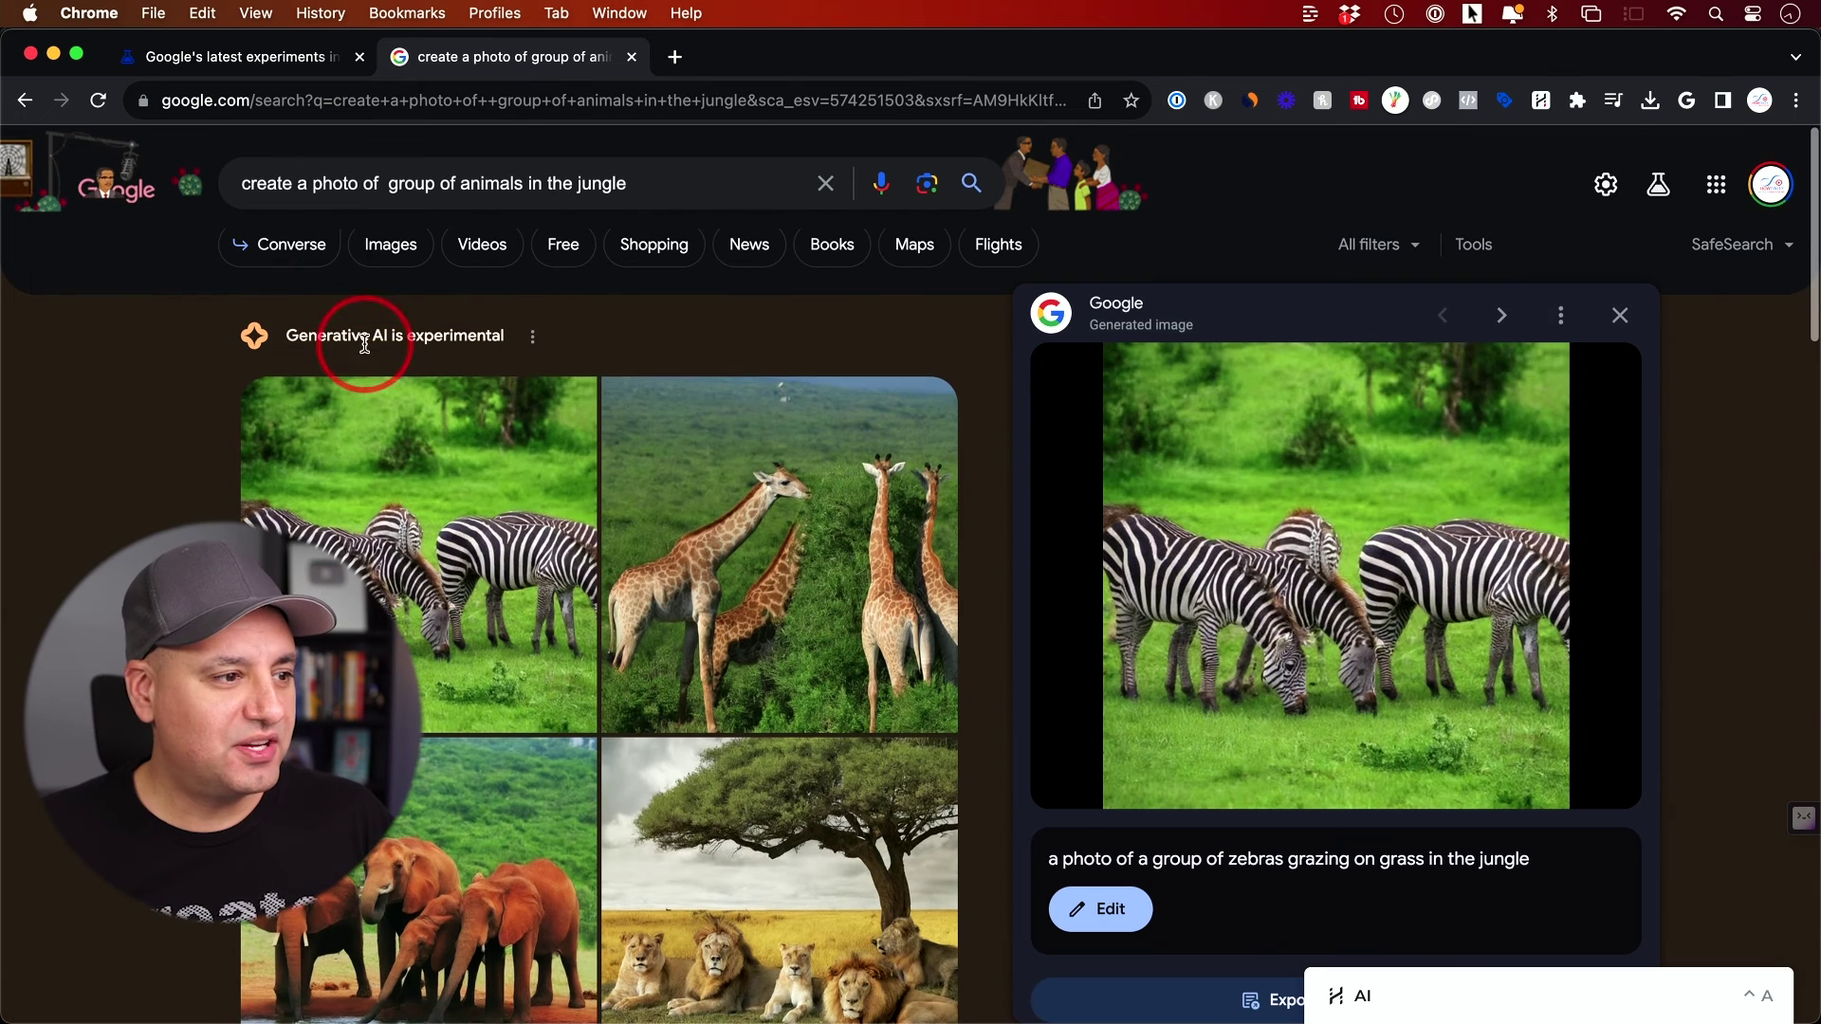
click(1084, 895)
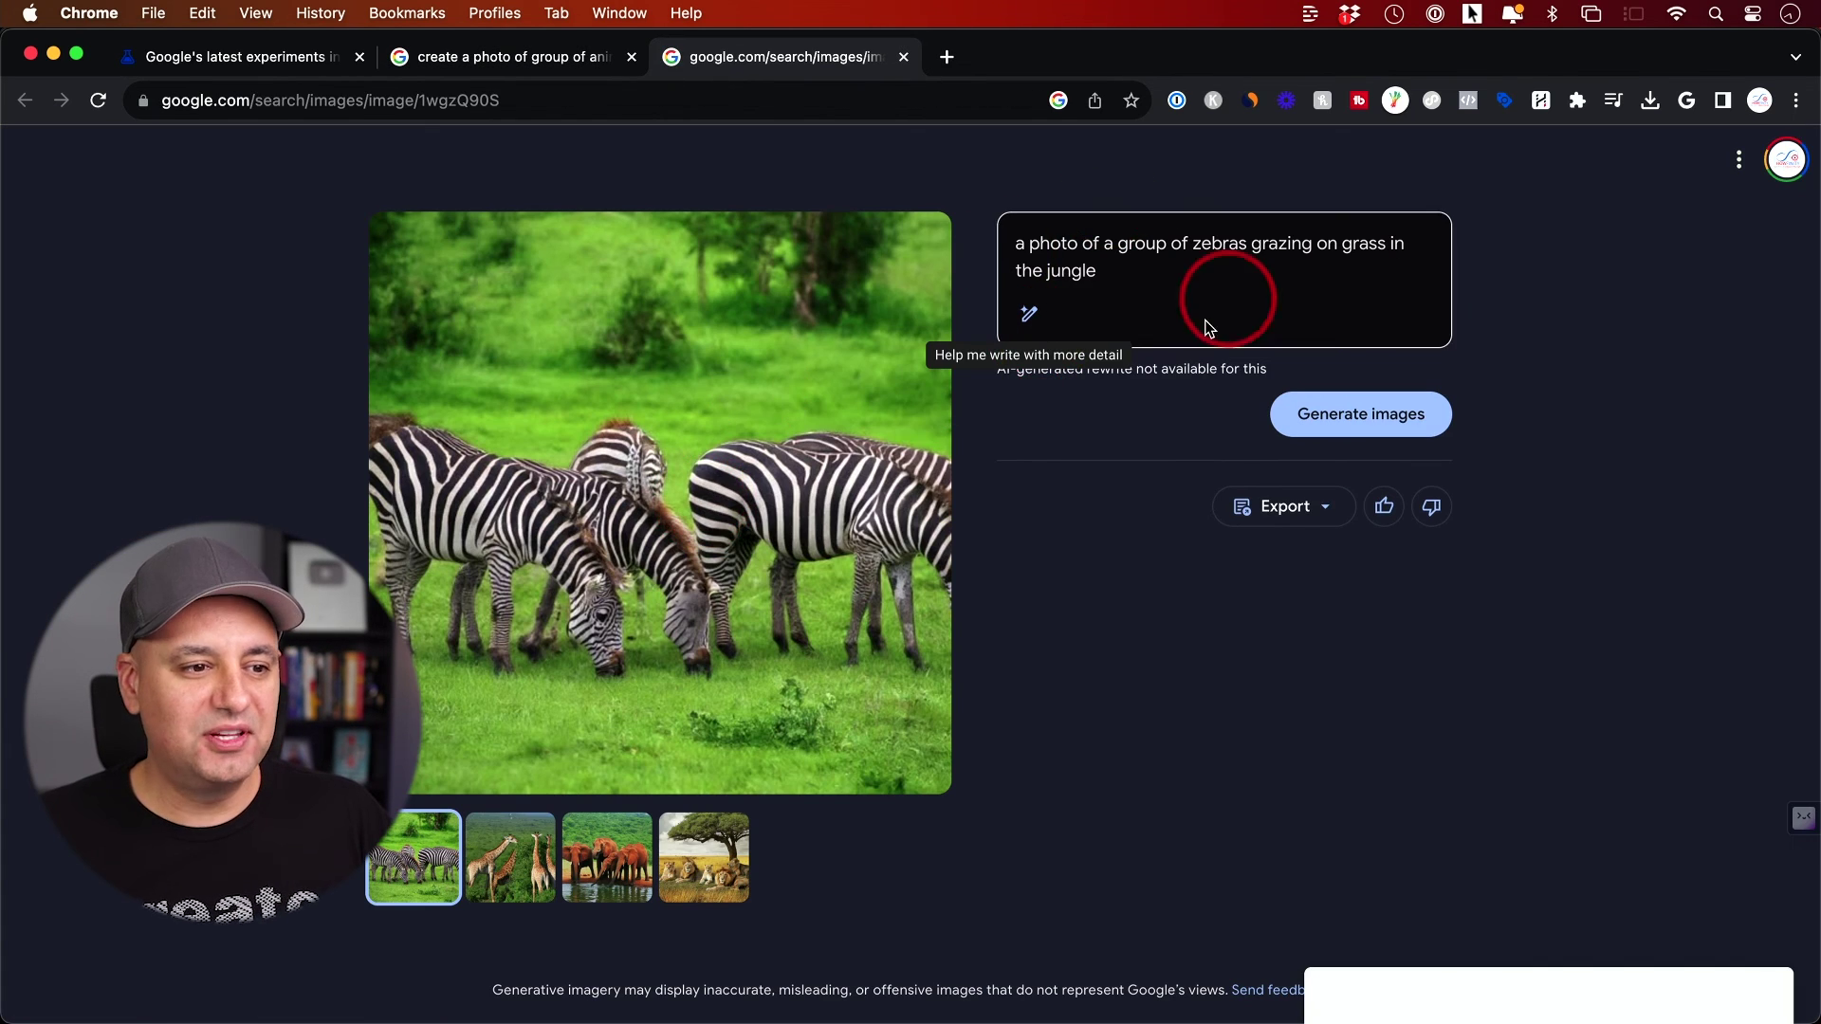
Step: Leave the grazing-zebras prompt unedited and return to the jungle-animal image results tab
click(1018, 245)
drag(1017, 245, 1167, 284)
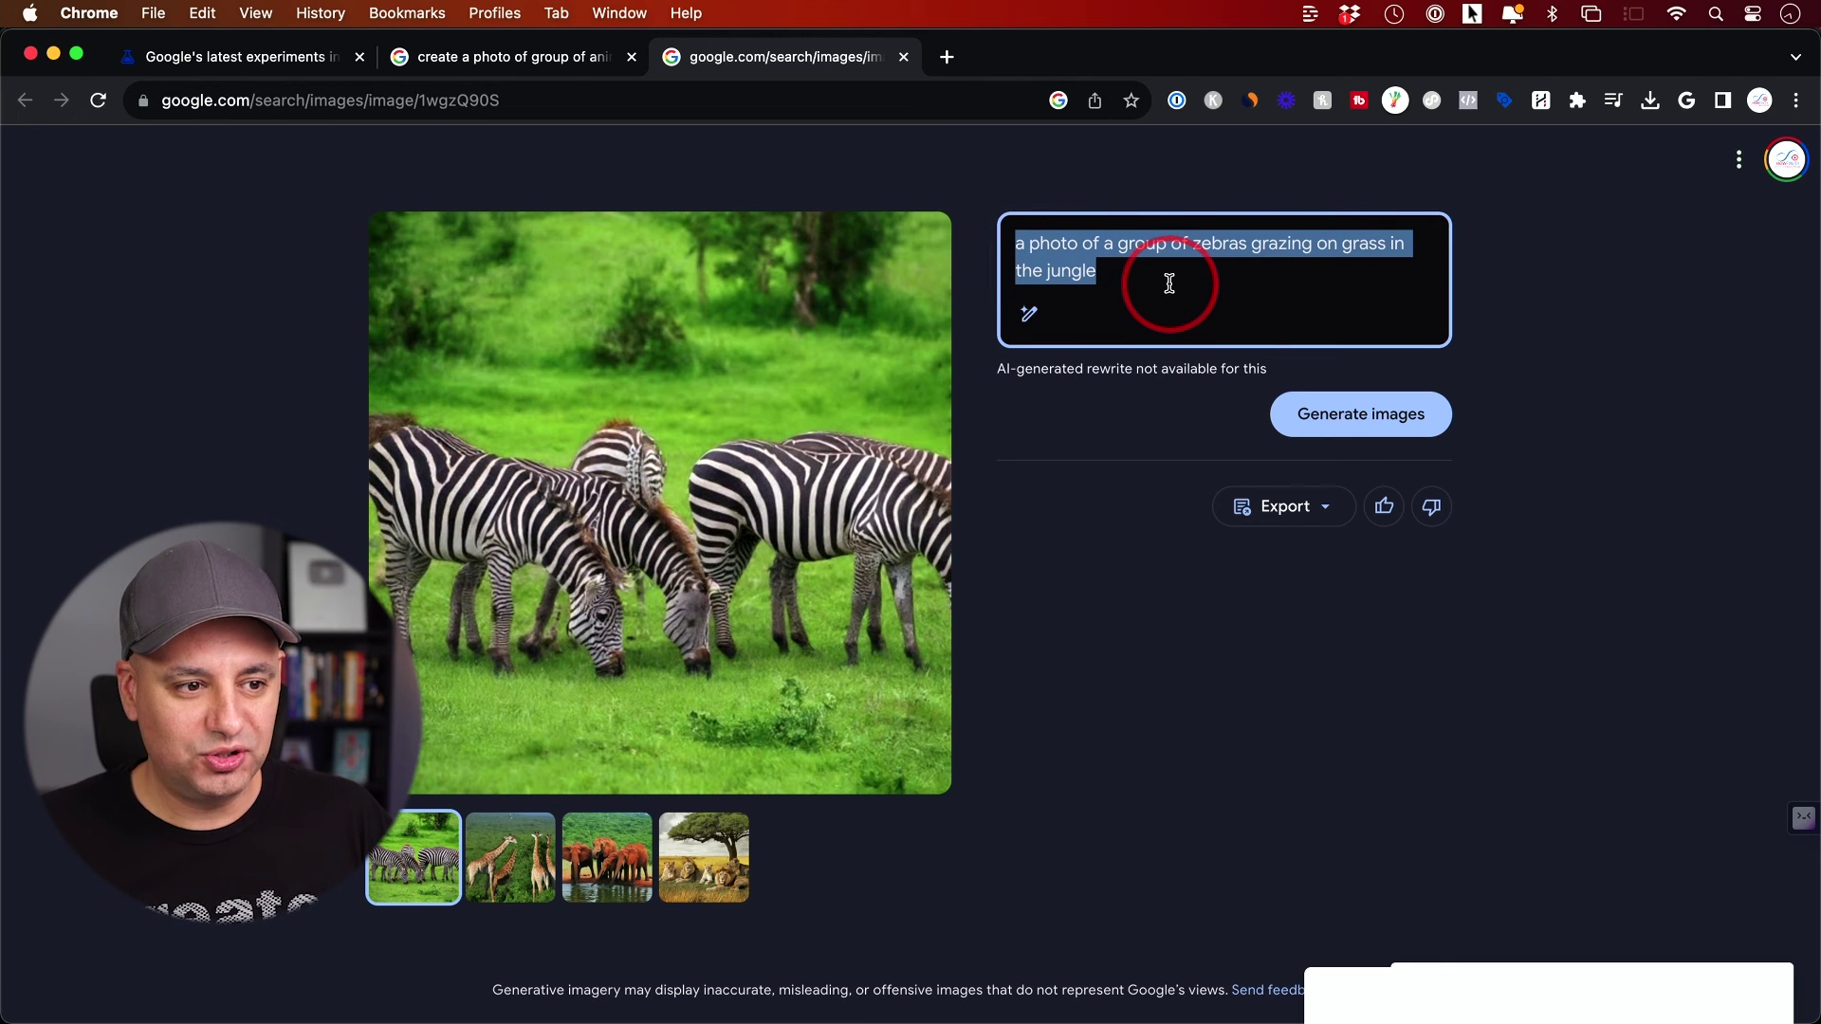
click(1173, 279)
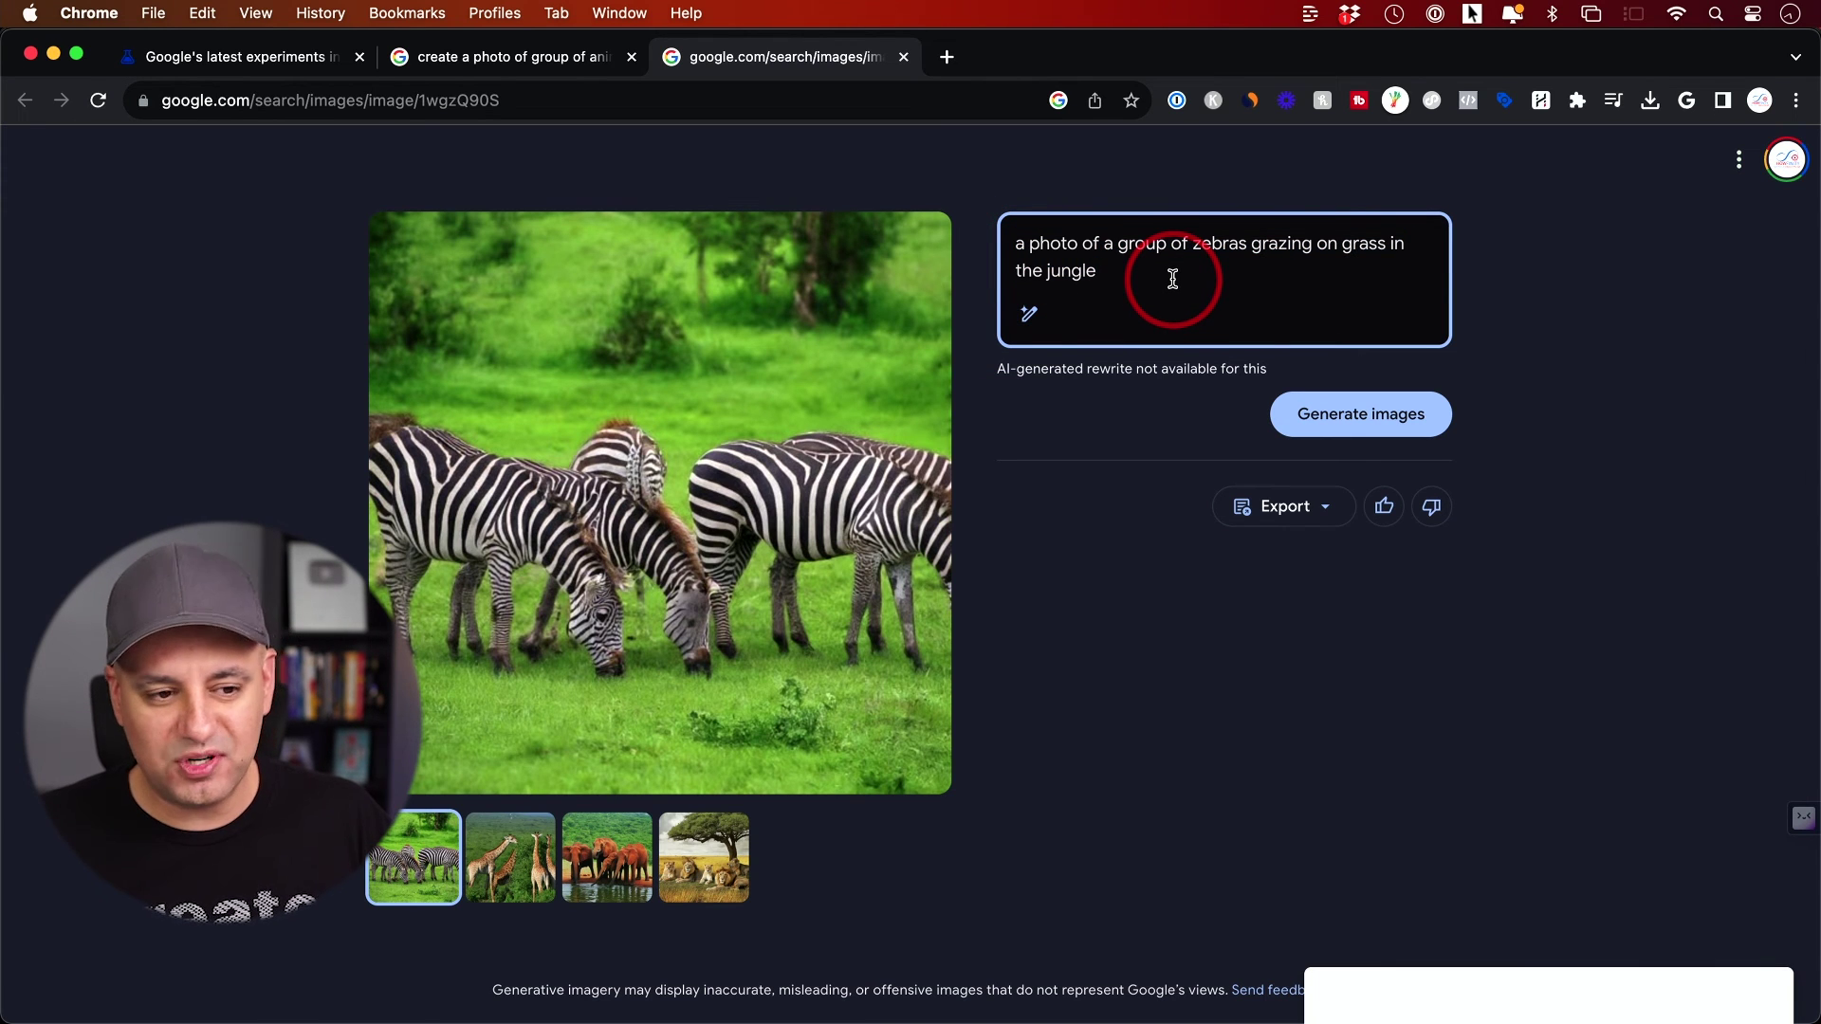
key(ctrl+shift+Tab)
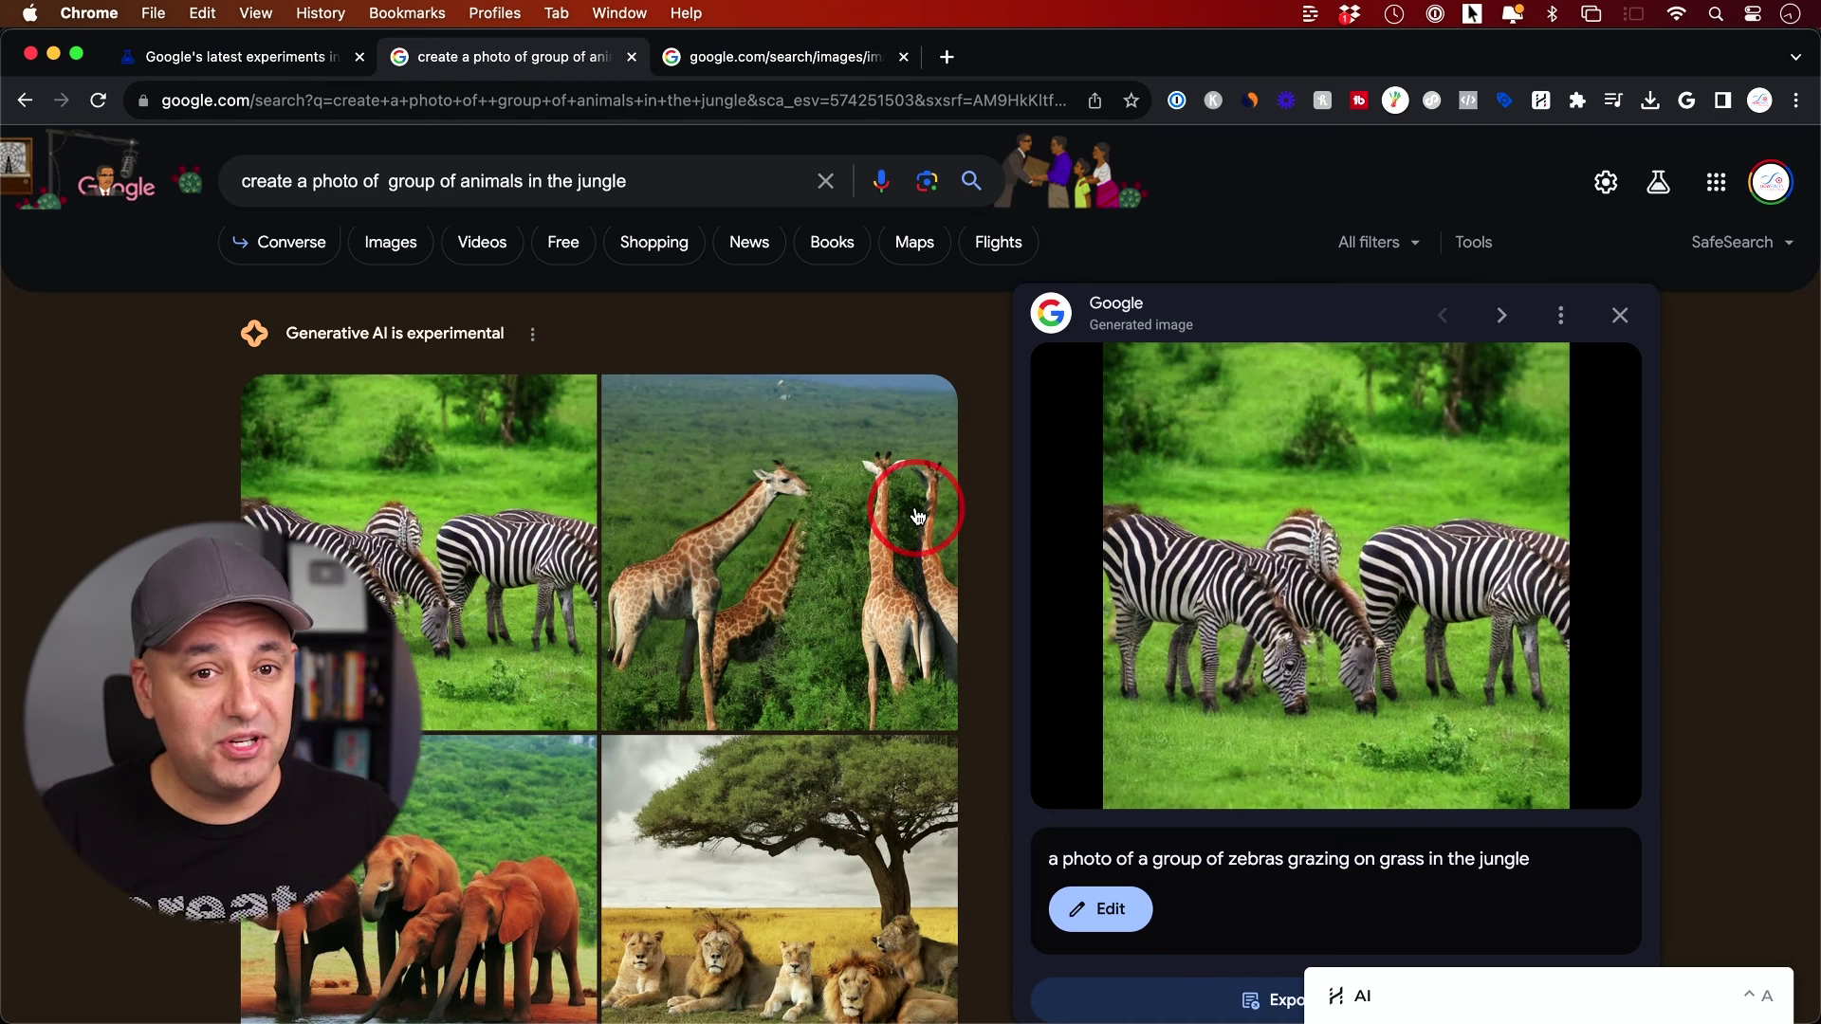